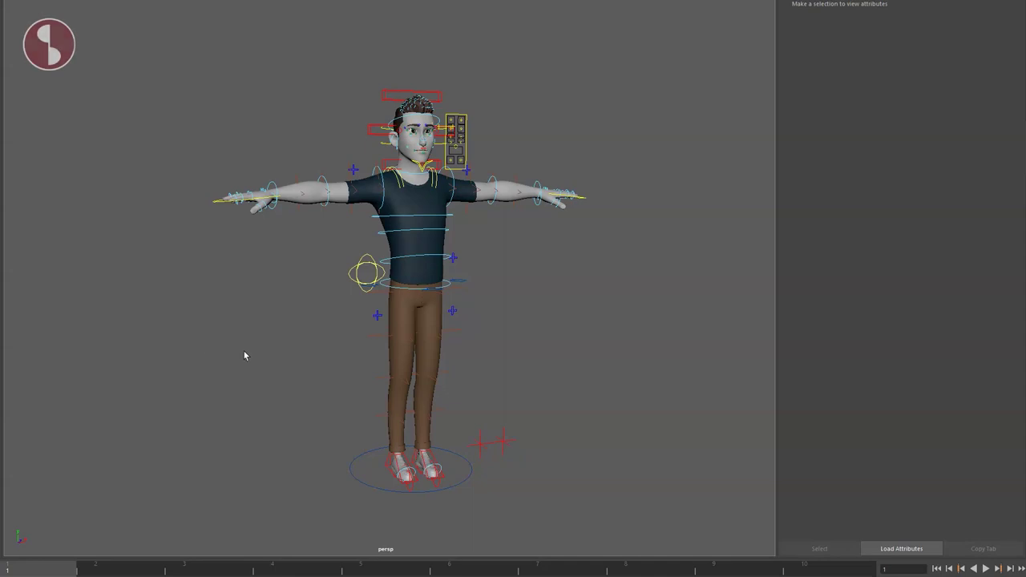
mouse_move(244, 351)
left_mouse_down("alt")
mouse_move(483, 353)
mouse_move(230, 351)
left_mouse_up("alt")
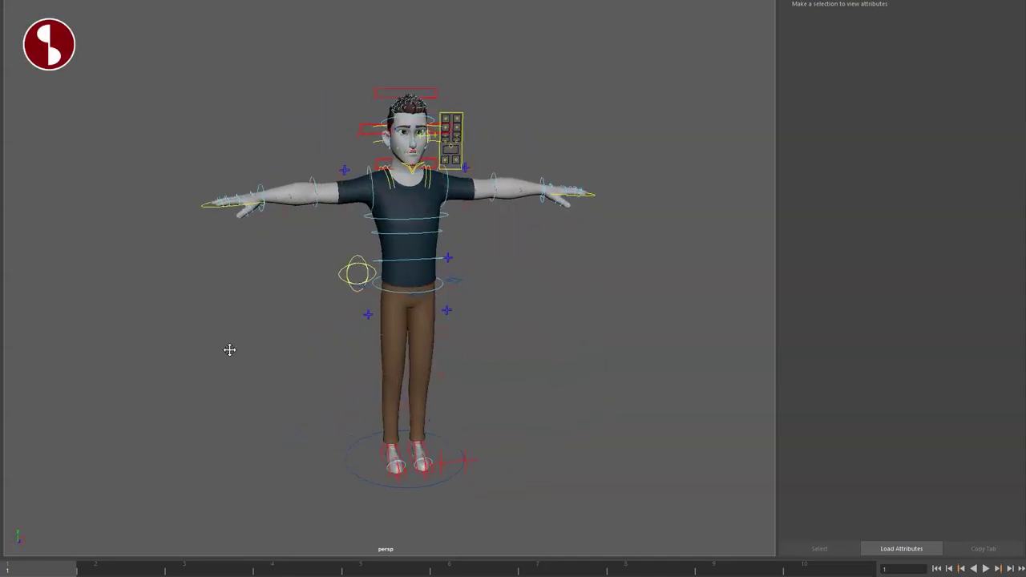
right_click_drag(229, 350, 297, 355, "alt")
middle_click_drag(297, 355, 290, 375, "alt")
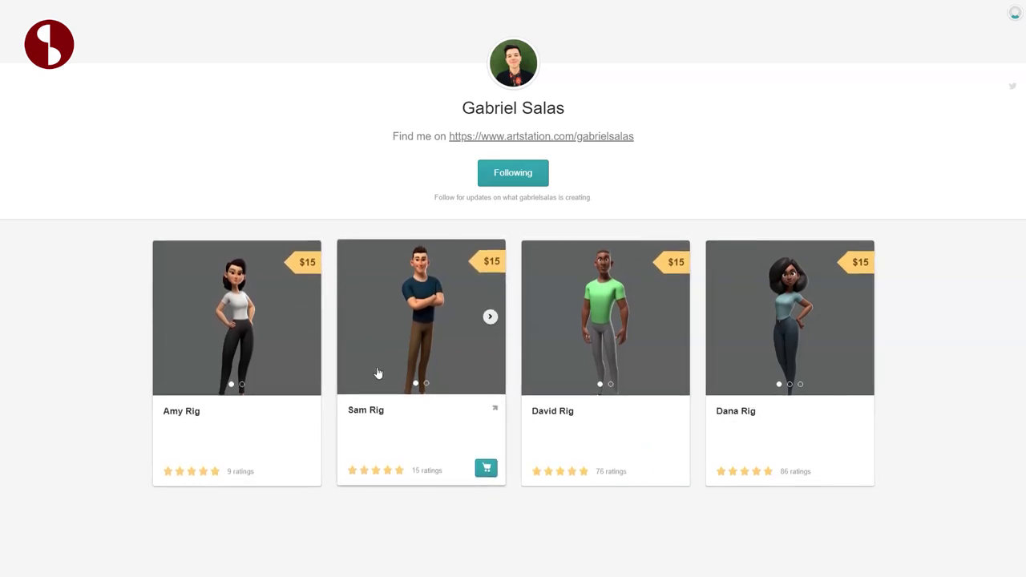
Step: On the rig creator's store page, view the Sam Rig product details and close them
left_click(381, 335)
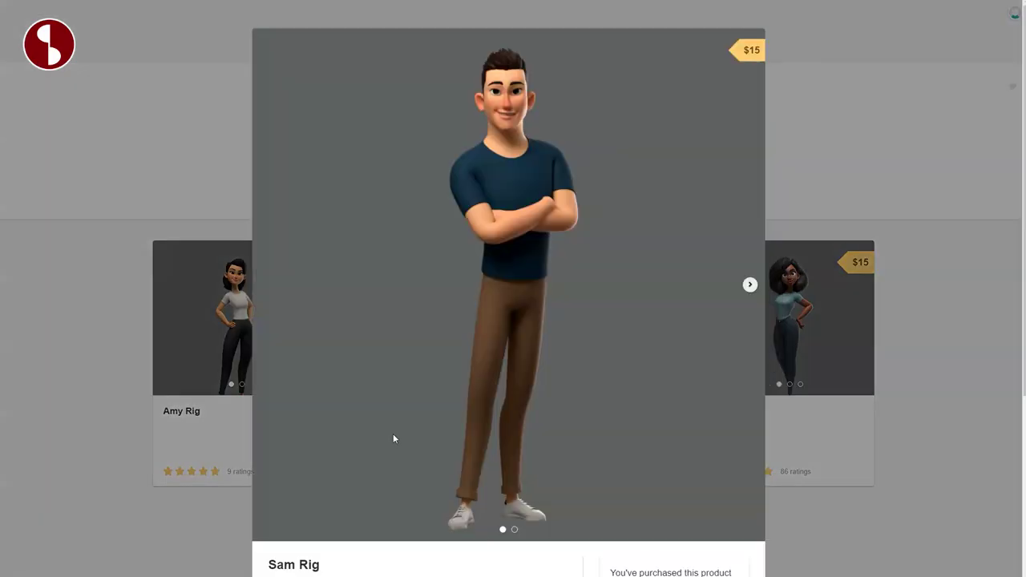
left_click(175, 152)
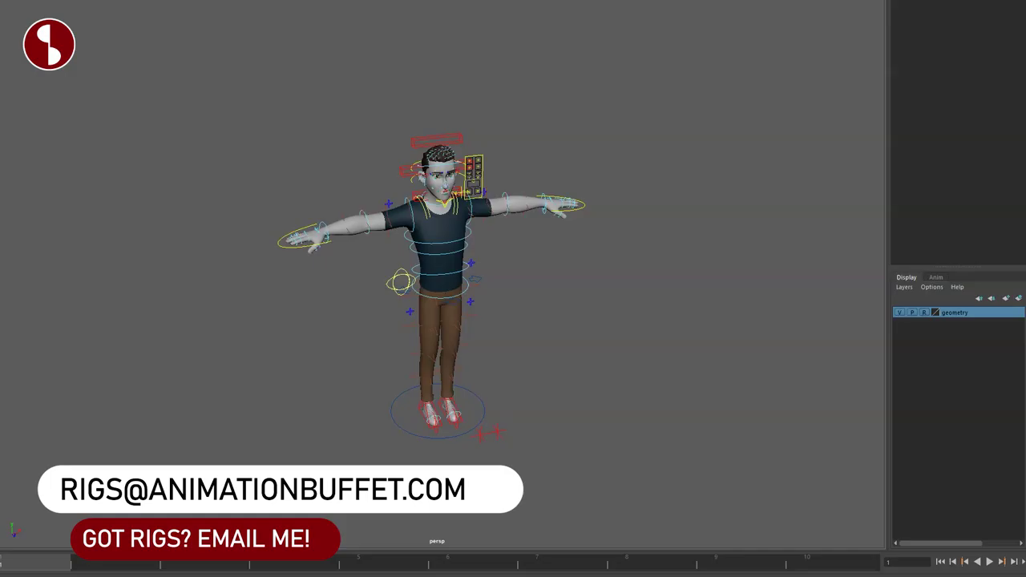
Step: Select the character's body mesh and open the file texture connected to the color of its samSkin_mat material
left_click_drag(334, 376, 312, 340, "alt")
right_click_drag(311, 339, 483, 329, "alt")
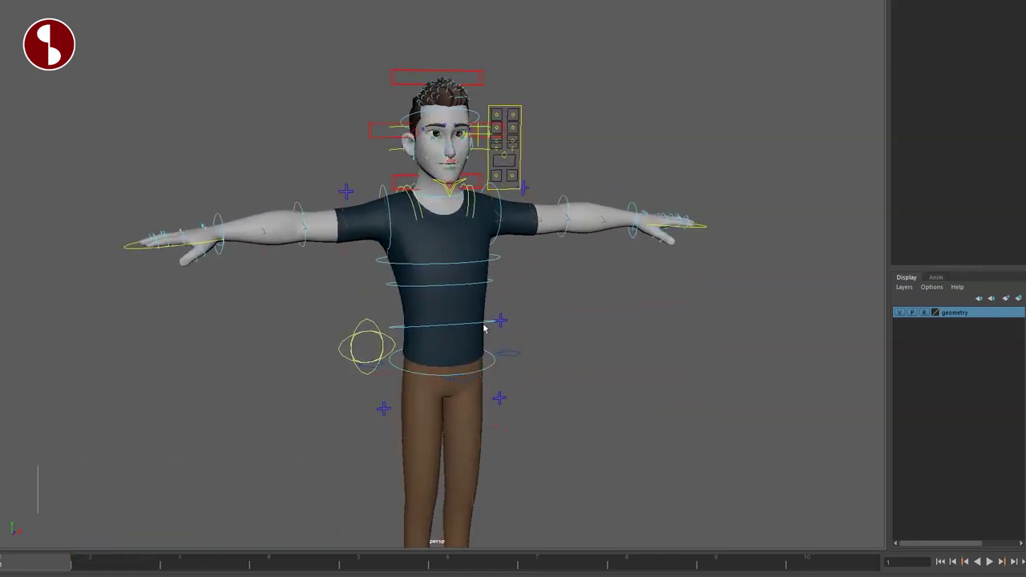
left_click(591, 232)
right_click_drag(587, 377, 690, 369, "alt")
middle_click_drag(689, 369, 520, 449, "alt")
left_click_drag(521, 449, 524, 408, "alt")
key("ctrl+a")
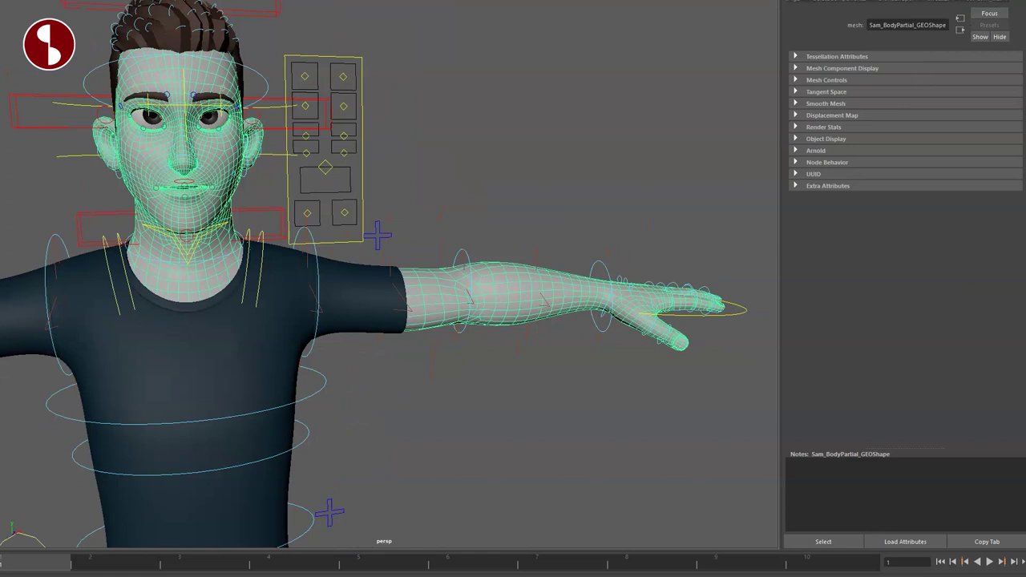
left_click(998, 7)
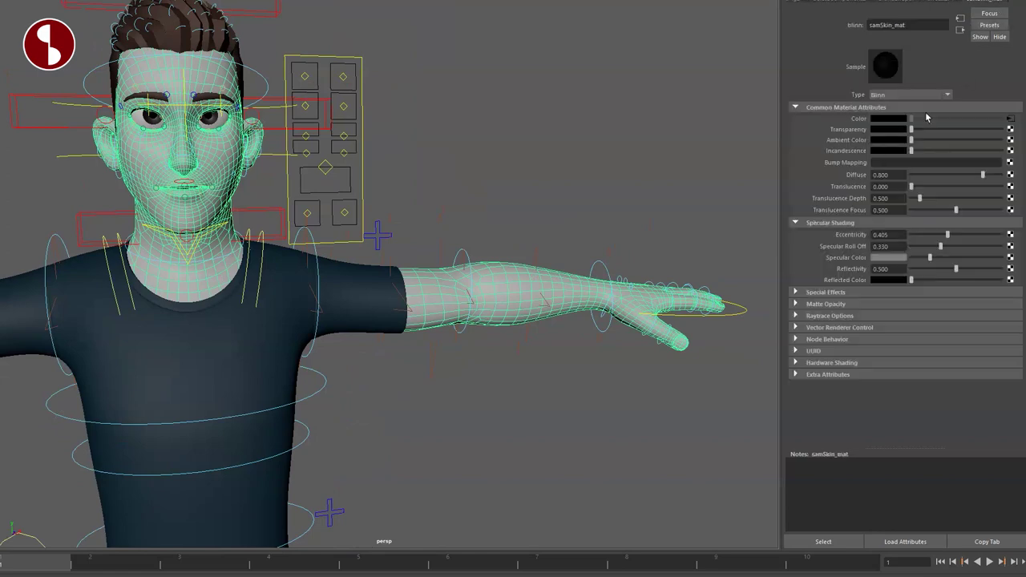
left_click(1011, 120)
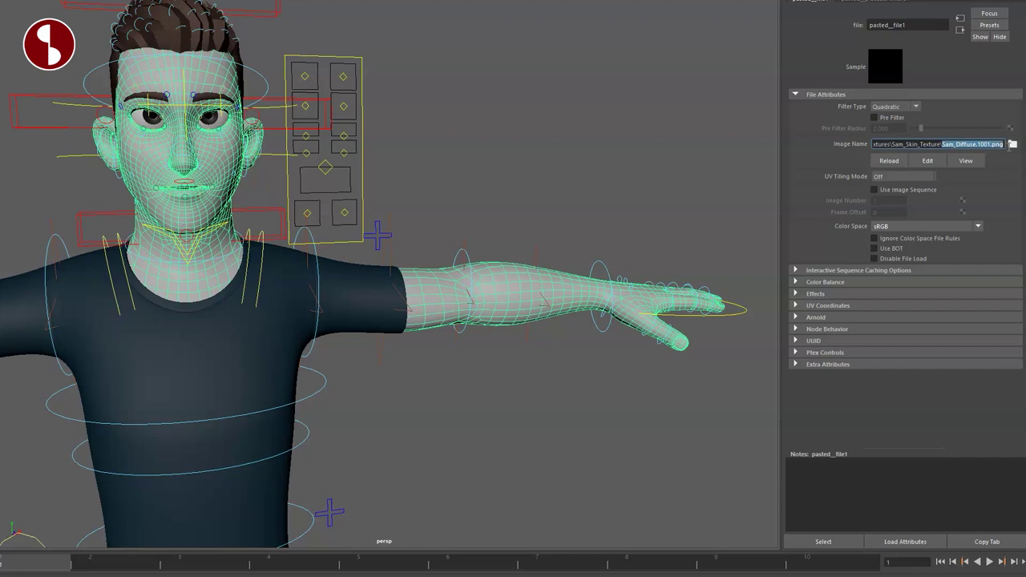
Step: Relink the skin color texture to Sam_Diffuse.1001.png in the rig's Sam_Skin_Texture folder
left_click(1012, 144)
left_click(662, 264)
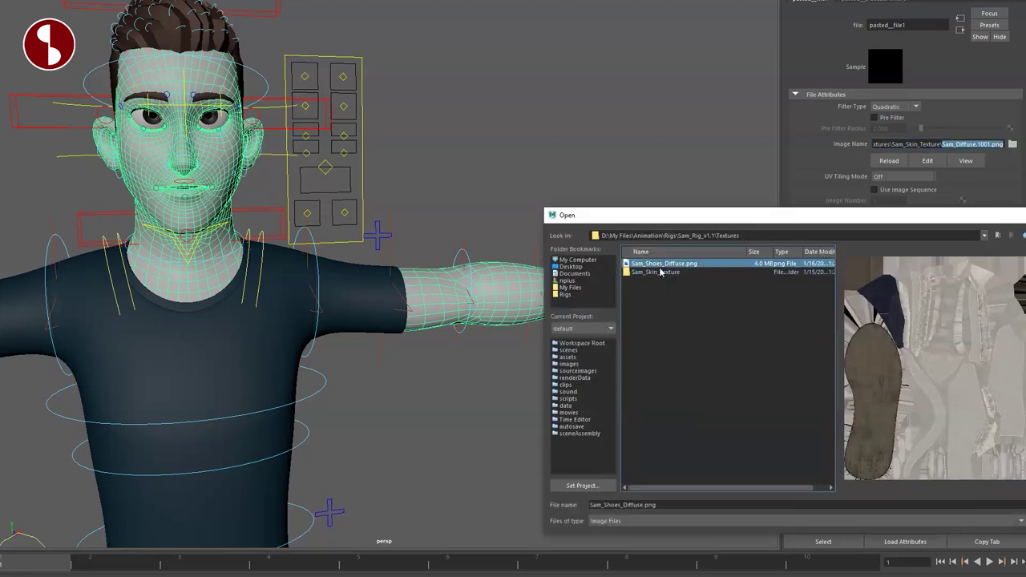
double_click(660, 271)
double_click(665, 282)
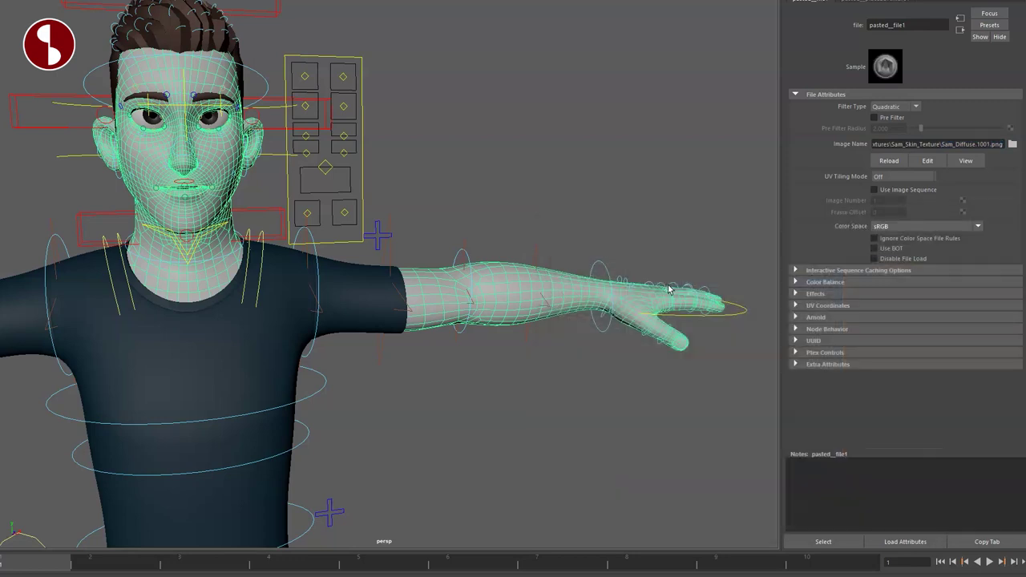
Step: Set the skin texture's UV tiling mode to UDIM (Mari) and refresh the viewport's textured display
left_click(911, 177)
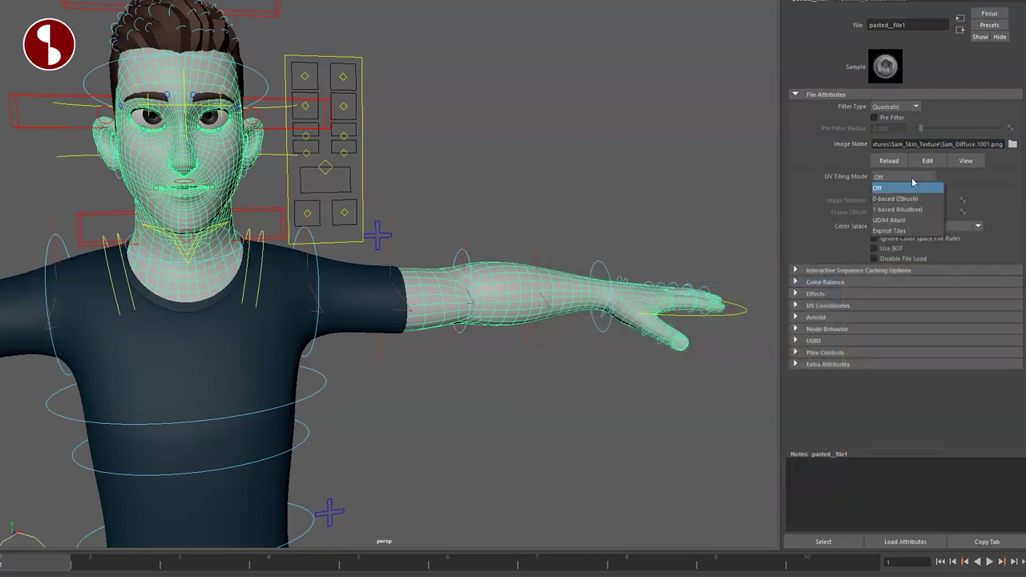
left_click(905, 220)
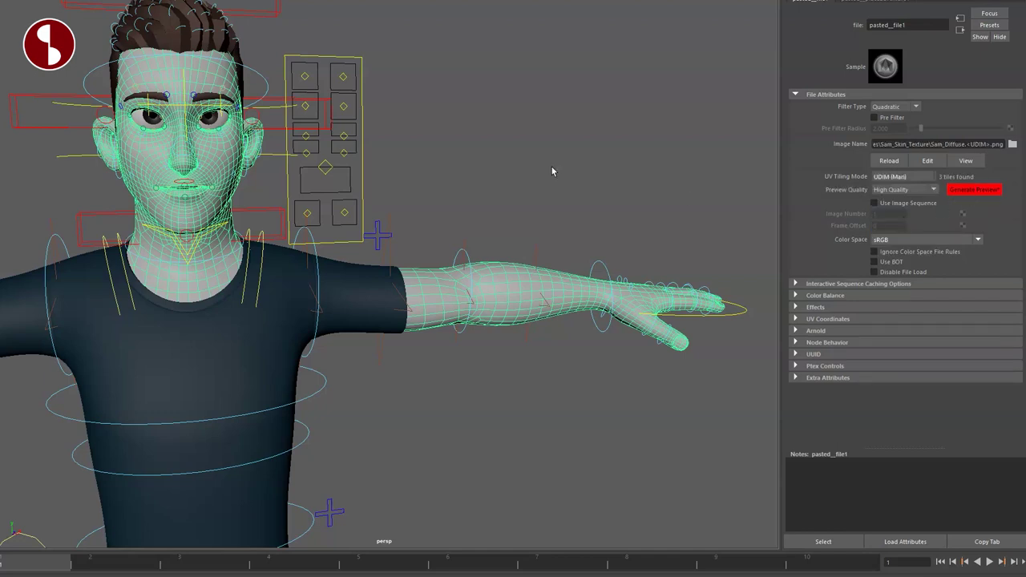
key("4")
key("6")
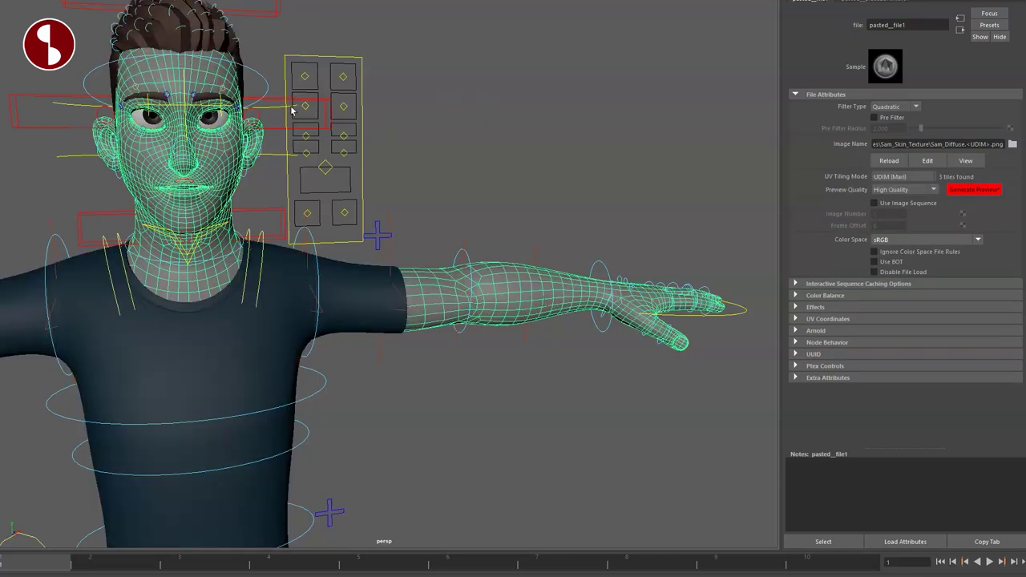
left_click(330, 129)
Step: Select the right shoe and open the file texture connected to the color of its samShoes_mat material
left_click_drag(374, 159, 465, 188, "alt")
middle_click_drag(465, 189, 599, 230, "alt")
left_click_drag(599, 229, 437, 285, "alt")
right_click_drag(437, 284, 250, 277, "alt")
middle_click_drag(327, 301, 323, 190, "alt")
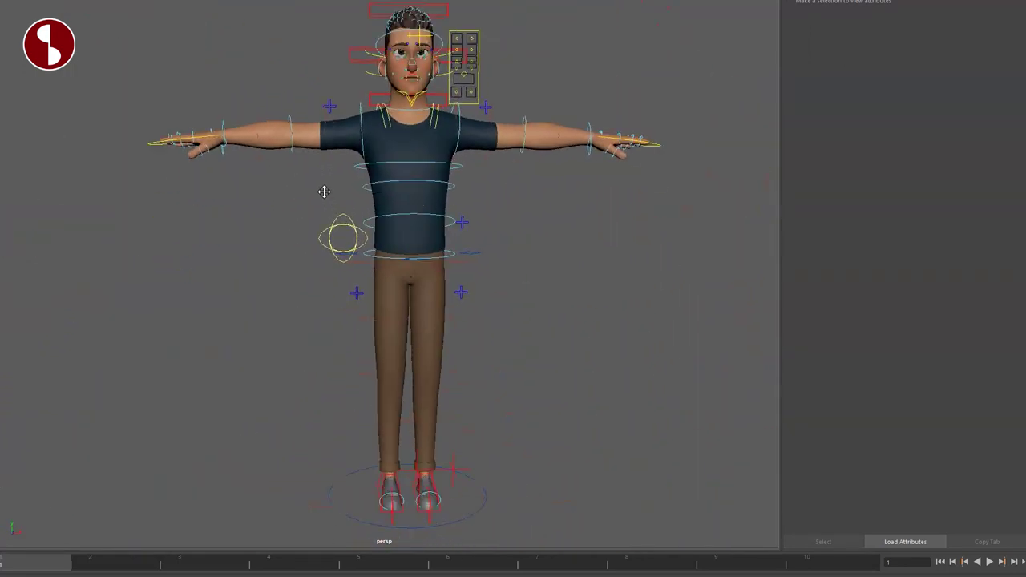
left_click_drag(313, 276, 345, 307, "alt")
middle_click_drag(389, 496, 376, 278, "alt")
right_click_drag(376, 278, 678, 415, "alt")
left_click(363, 331)
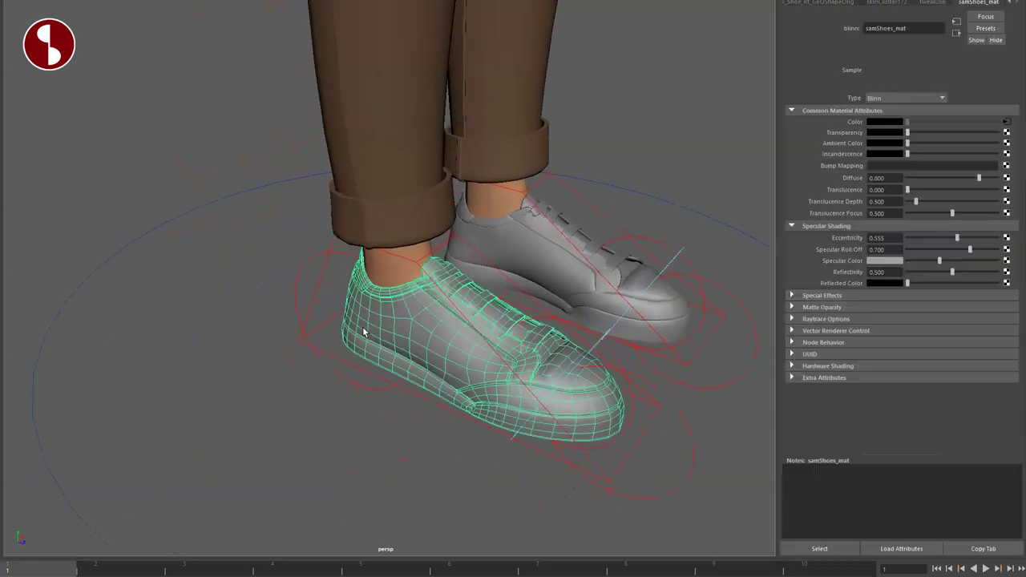
left_click(1006, 124)
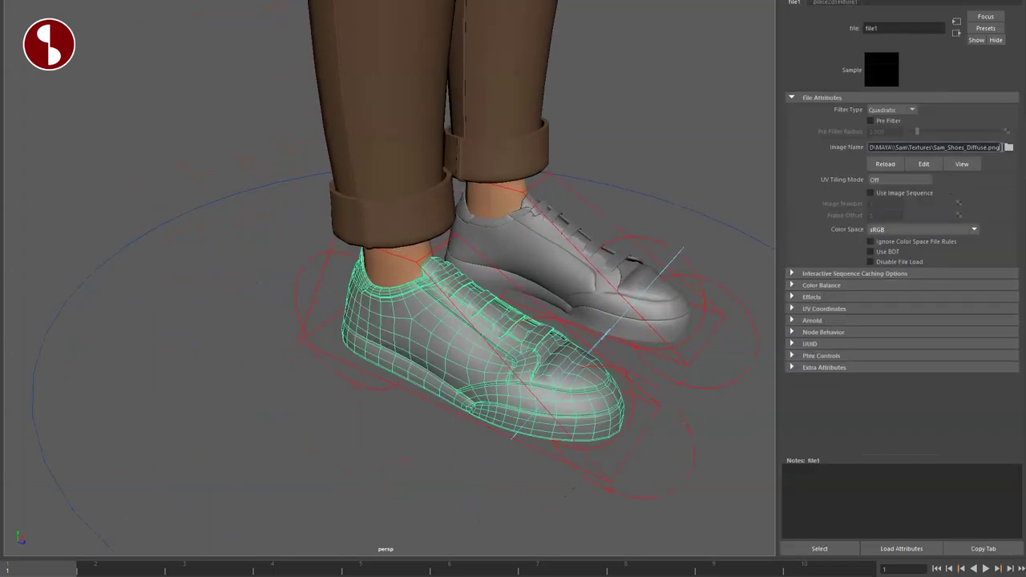
Step: Relink the shoe color texture to Sam_Shoes_Diffuse.png in the rig's Textures folder and deselect the shoe
left_click(1009, 148)
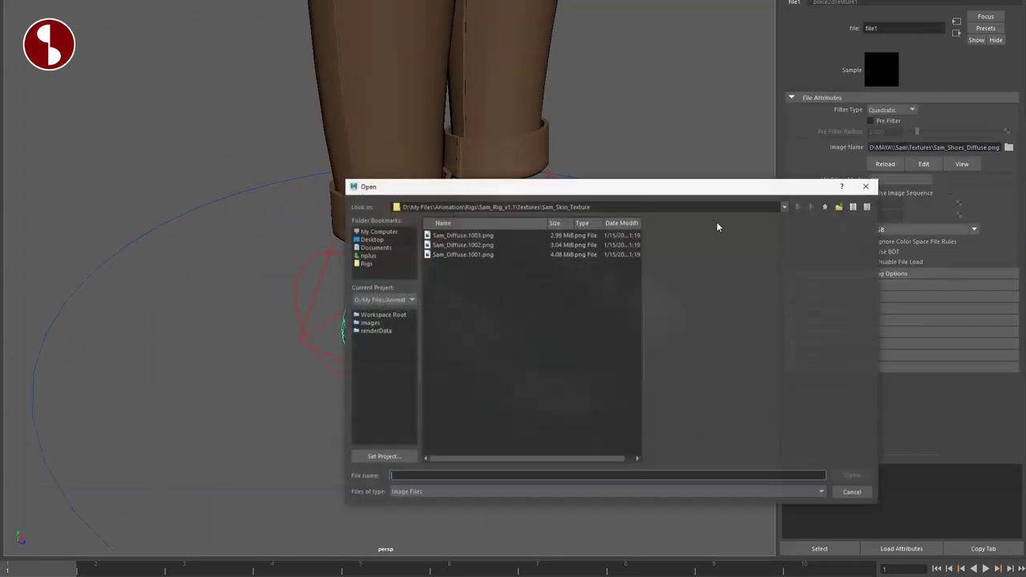
left_click(824, 208)
double_click(445, 236)
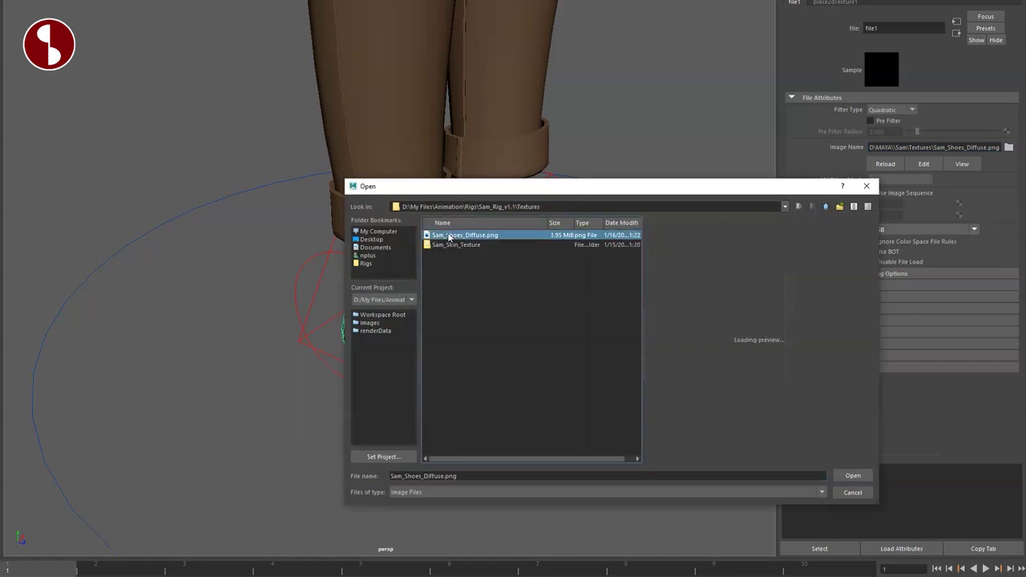
left_click(289, 447)
Step: Examine the textured shoes, trouser cuffs and whole character from several angles
left_click_drag(391, 428, 412, 411, "alt")
right_click_drag(412, 411, 344, 281, "alt")
middle_click_drag(345, 280, 358, 341, "alt")
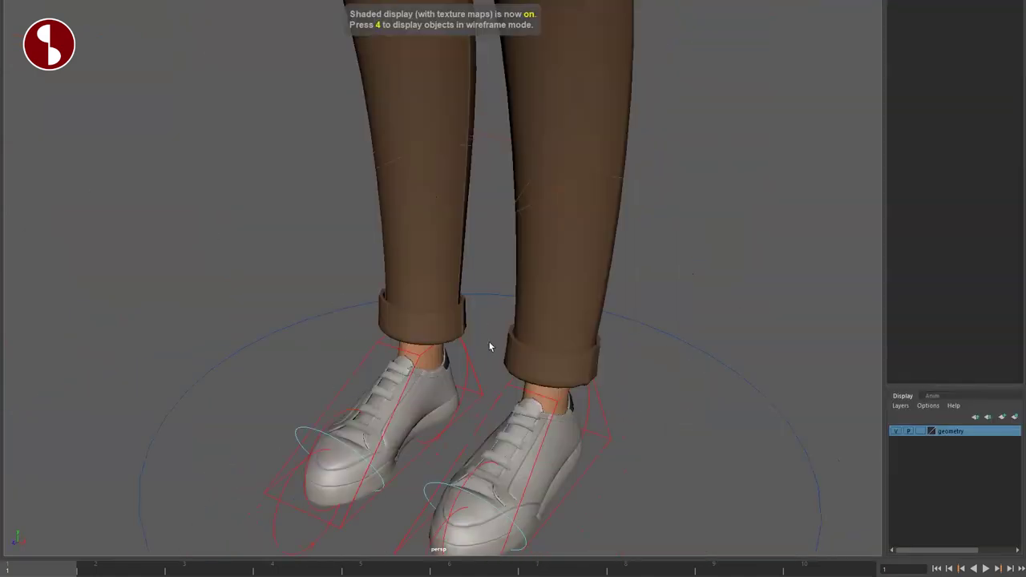
right_click_drag(490, 346, 452, 319, "alt")
left_click_drag(451, 318, 473, 298, "alt")
middle_click_drag(473, 299, 520, 439, "alt")
right_click_drag(519, 439, 372, 285, "alt")
middle_click_drag(372, 285, 376, 386, "alt")
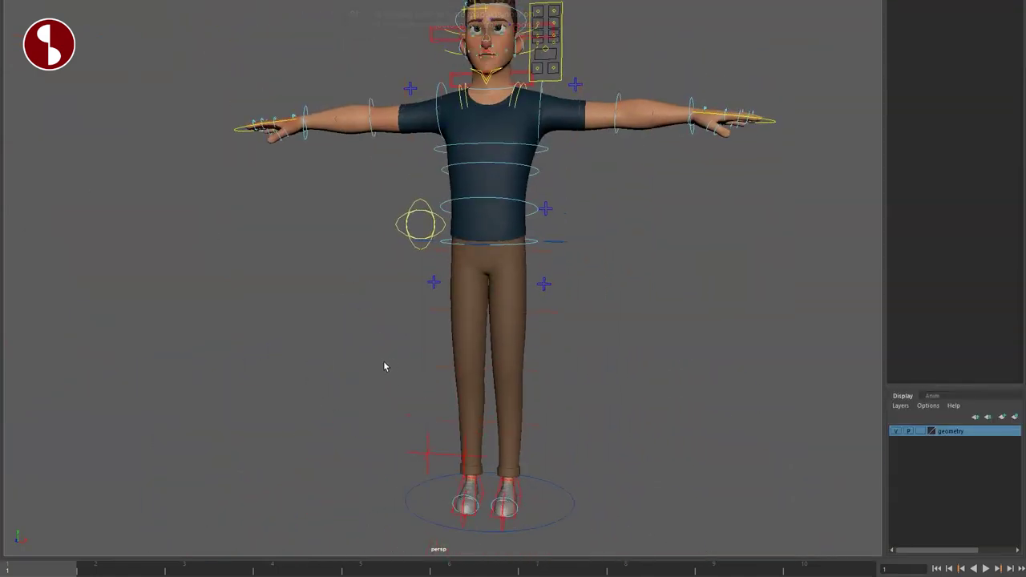
left_click_drag(398, 350, 420, 363, "alt")
middle_click_drag(421, 364, 397, 216, "alt")
right_click_drag(397, 217, 537, 333, "alt")
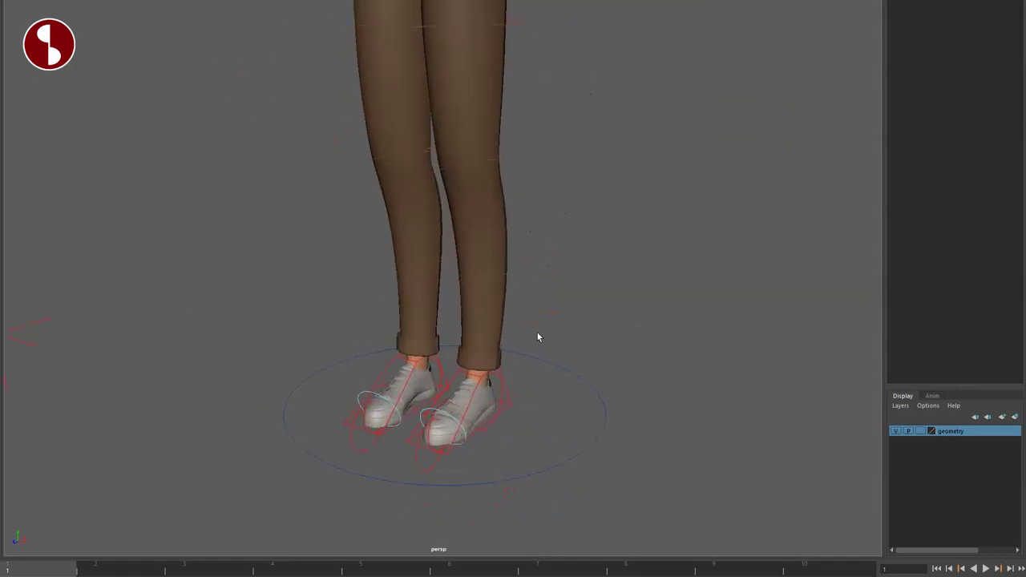
middle_click_drag(537, 332, 559, 241, "alt")
right_click_drag(560, 240, 631, 305, "alt")
Step: Try the Main control's Body Geo set to Full in wireframe display, restore it to Partial and return to textured display
left_click(658, 288)
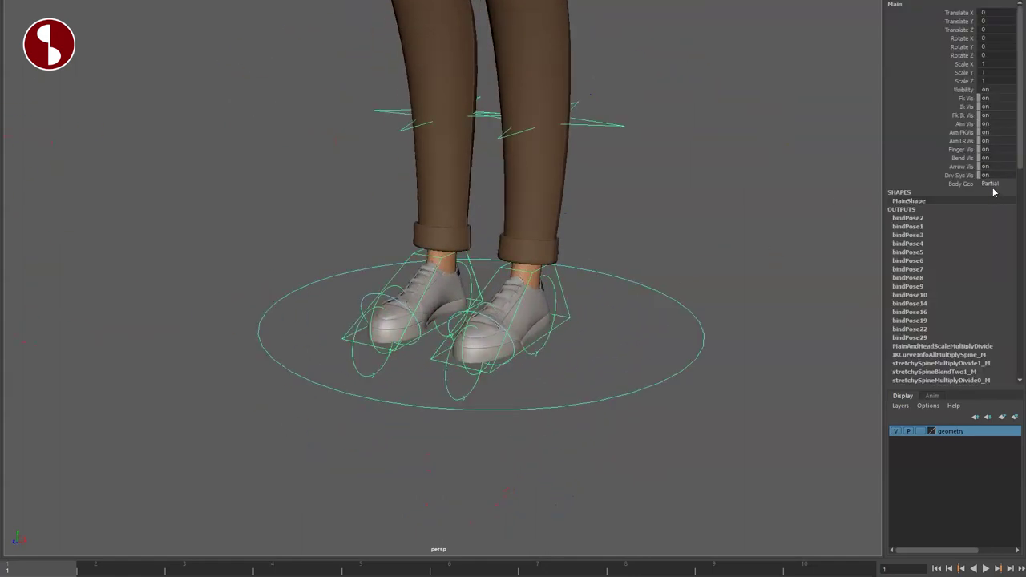
key("4")
right_click_drag(641, 193, 401, 229, "alt")
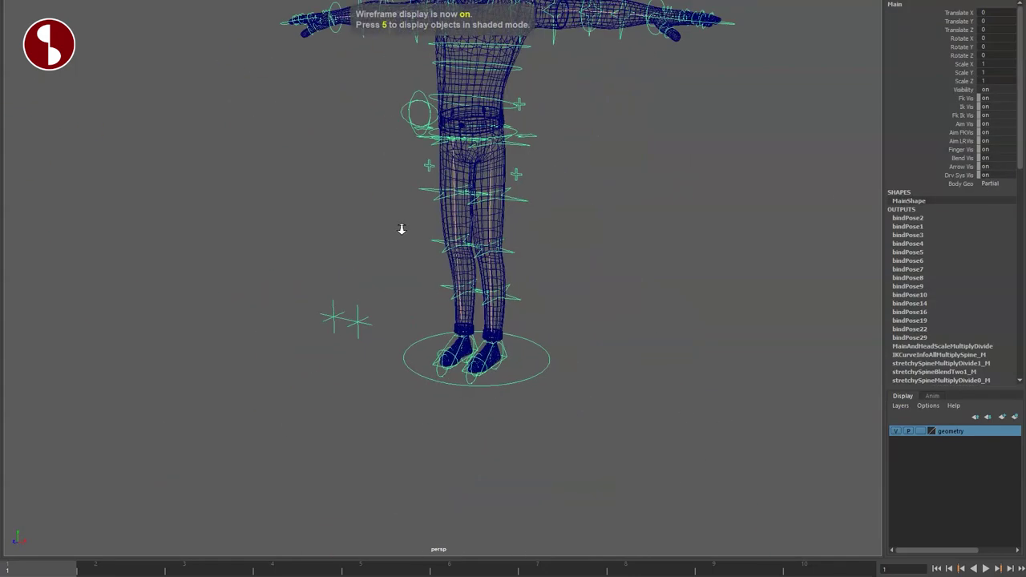
left_click(996, 194)
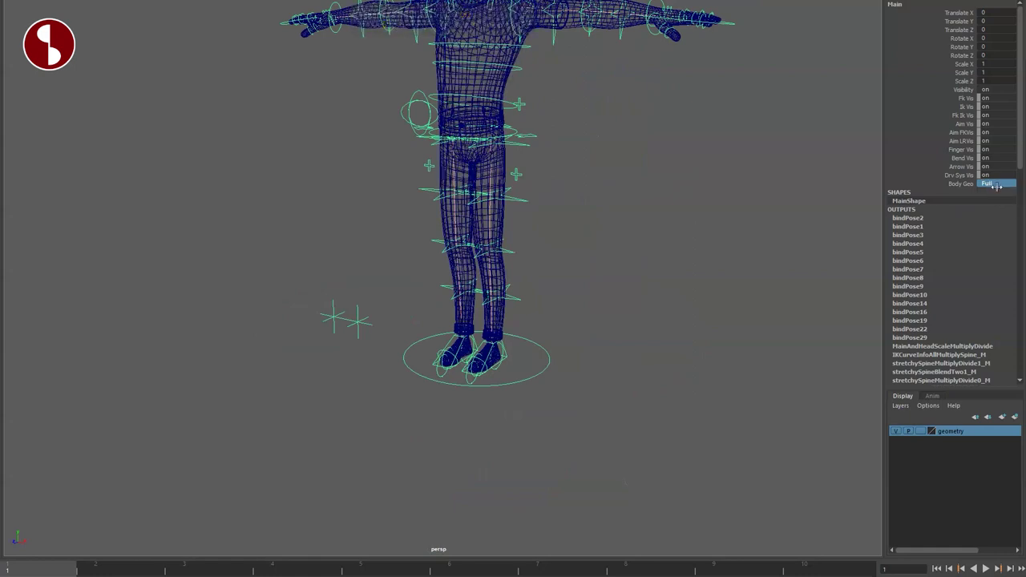
left_click(999, 206)
left_click(576, 265)
key("6")
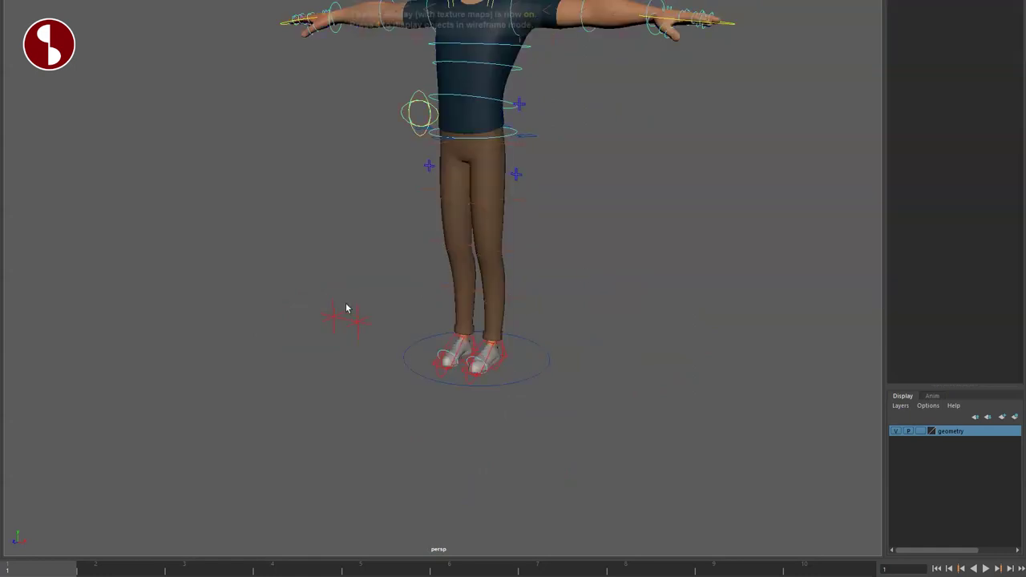
Step: Try moving the whole rig with the Main control around the feet and undo the move
middle_click_drag(346, 302, 332, 276, "alt")
right_click_drag(332, 277, 537, 361, "alt")
middle_click_drag(536, 361, 493, 282, "alt")
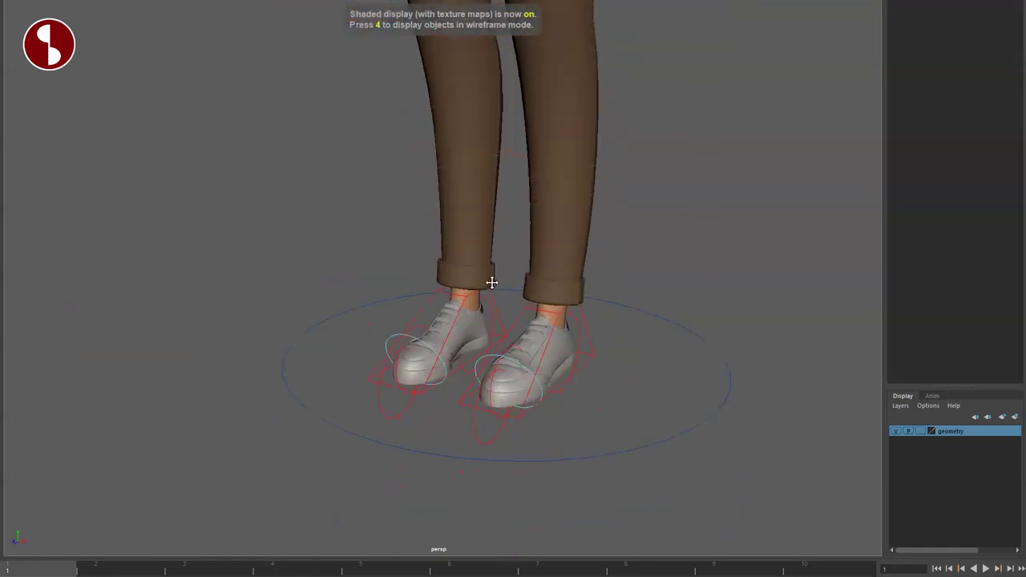
right_click_drag(493, 282, 561, 351, "alt")
left_click_drag(561, 350, 531, 362, "alt")
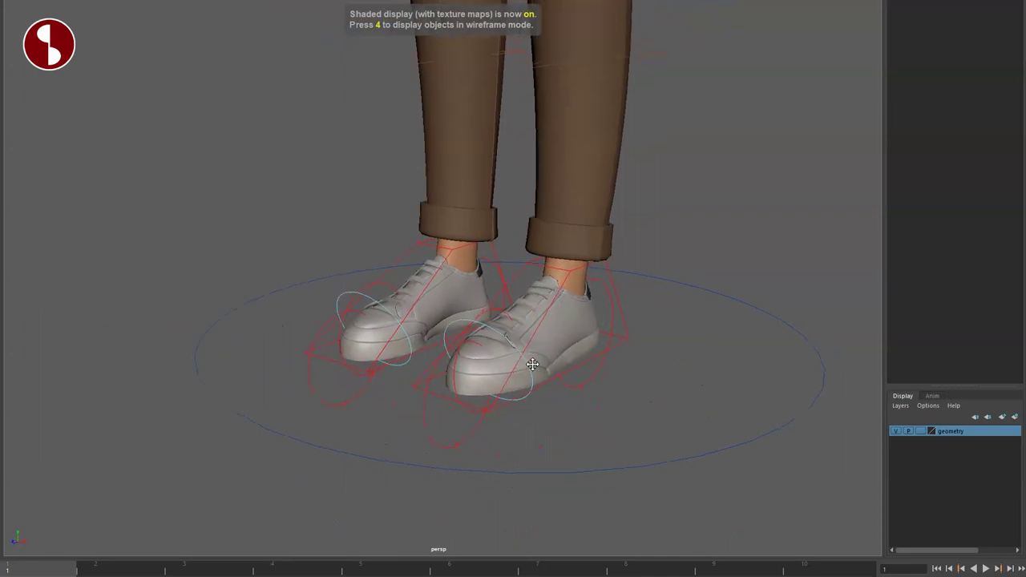
left_click(681, 281)
right_click_drag(737, 243, 332, 233, "alt")
middle_click_drag(332, 233, 399, 373, "alt")
right_click_drag(399, 374, 373, 239, "alt")
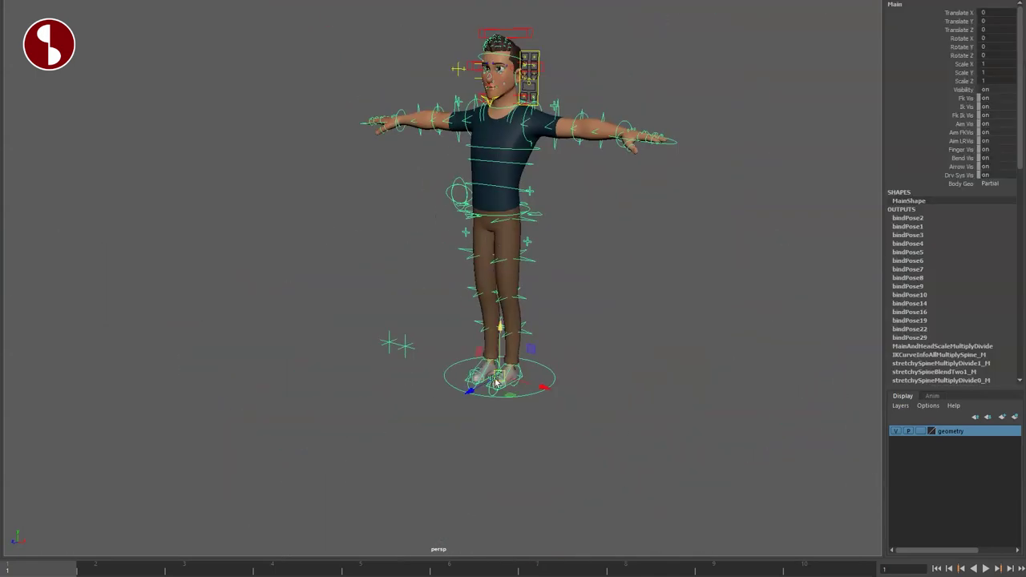
mouse_move(502, 375)
left_mouse_down()
mouse_move(527, 369)
mouse_move(505, 378)
left_mouse_up()
key("ctrl+z")
Step: Lift the left foot with its IK leg control to about 8 in Translate Y and rotate it about 22 degrees around Y
middle_click_drag(434, 366, 415, 344, "alt")
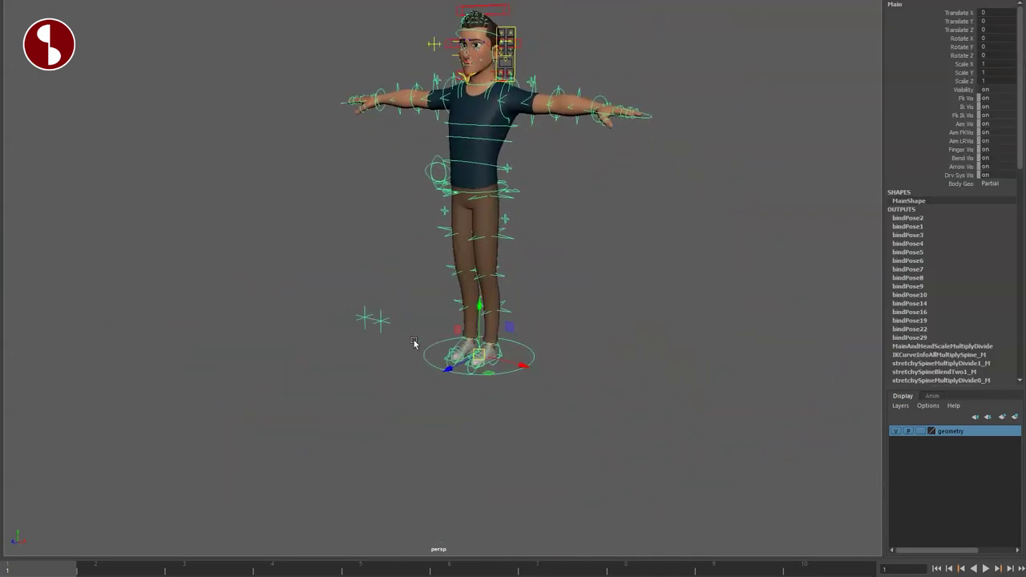
right_click_drag(415, 344, 616, 438, "alt")
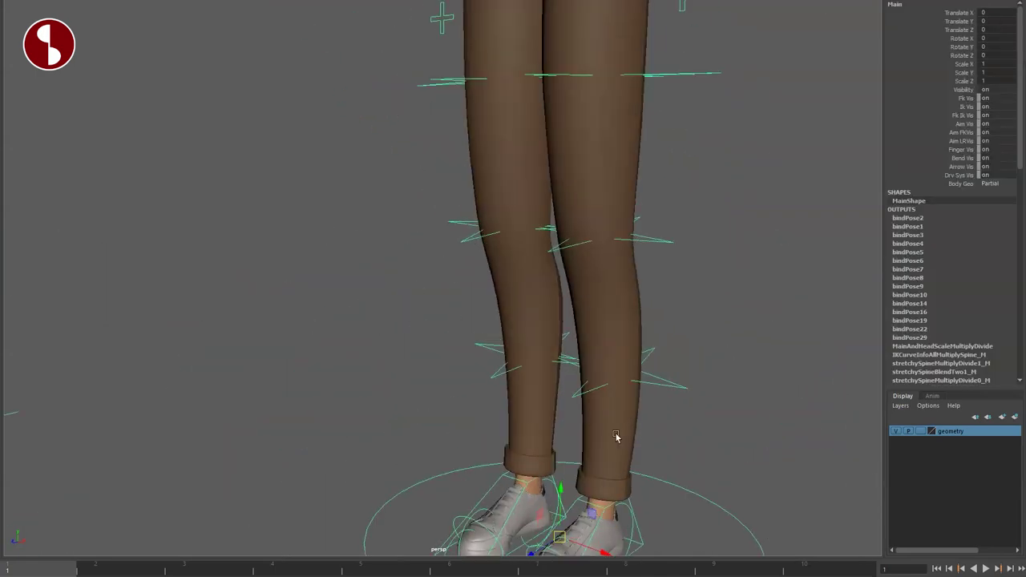
middle_click_drag(617, 438, 517, 219, "alt")
right_click_drag(517, 219, 550, 307, "alt")
left_click(643, 366)
left_click_drag(539, 295, 587, 220)
left_click_drag(579, 301, 637, 348, "alt")
right_click_drag(637, 349, 546, 334, "alt")
middle_click_drag(546, 334, 547, 375, "alt")
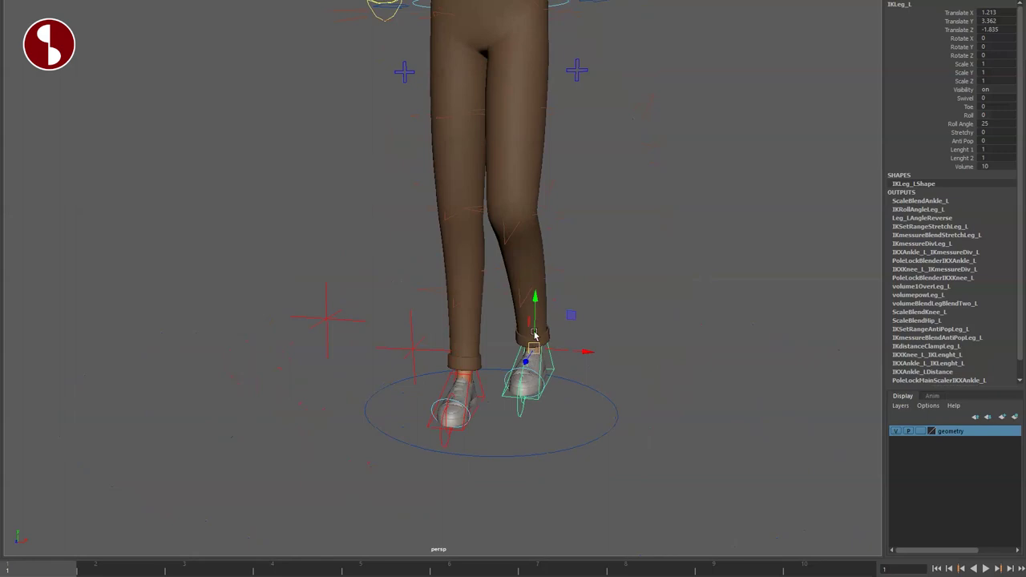
key("e")
left_click_drag(534, 336, 572, 322)
Step: Try moving the left knee's pole vector control sideways and undo the move
key("w")
left_click_drag(645, 341, 691, 324)
key("ctrl+z")
key("ctrl+z")
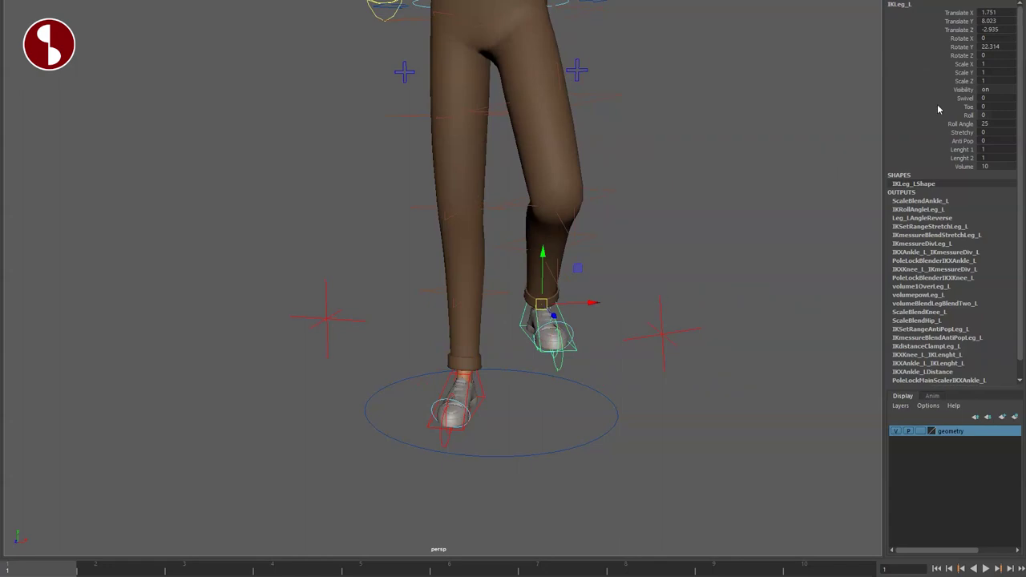
Step: Try the Swivel attribute on the left IK leg control and undo the change
left_click(944, 98)
middle_click_drag(648, 152, 705, 189)
key("ctrl+z")
key("ctrl+z")
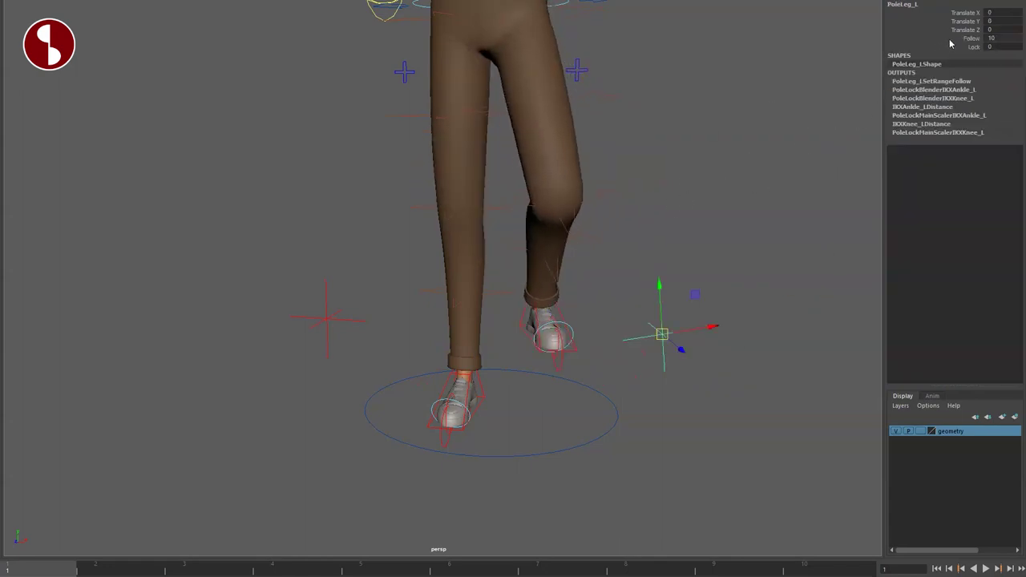
Step: Try the left leg pole vector with Follow at 0, test it by rotating the foot, and undo these changes
left_click(957, 40)
middle_click_drag(790, 88, 438, 142)
left_click(546, 359)
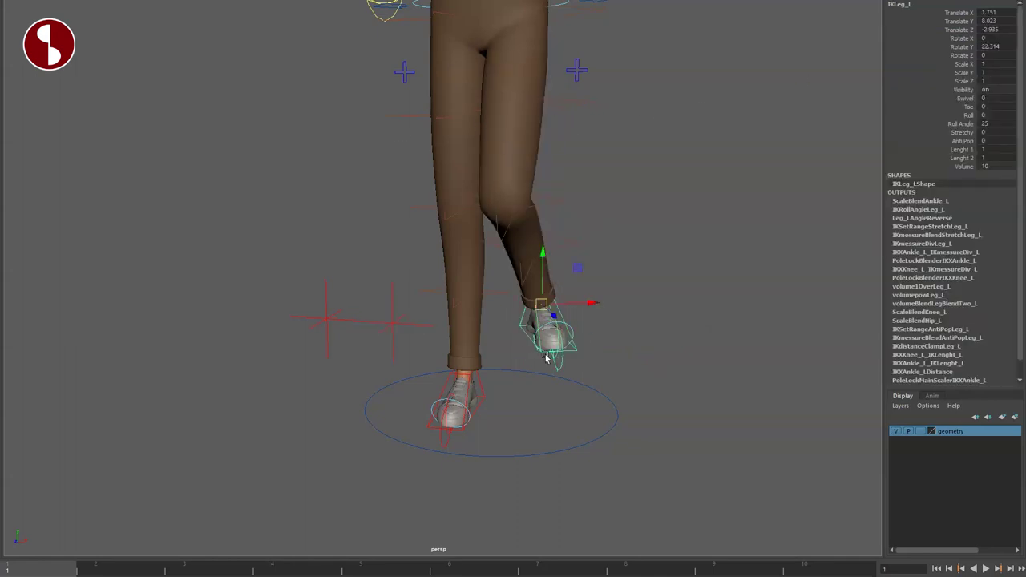
left_click_drag(532, 323, 486, 323)
key("ctrl+z")
key("ctrl+z")
key("ctrl+z")
key("ctrl+z")
key("ctrl+z")
key("ctrl+z")
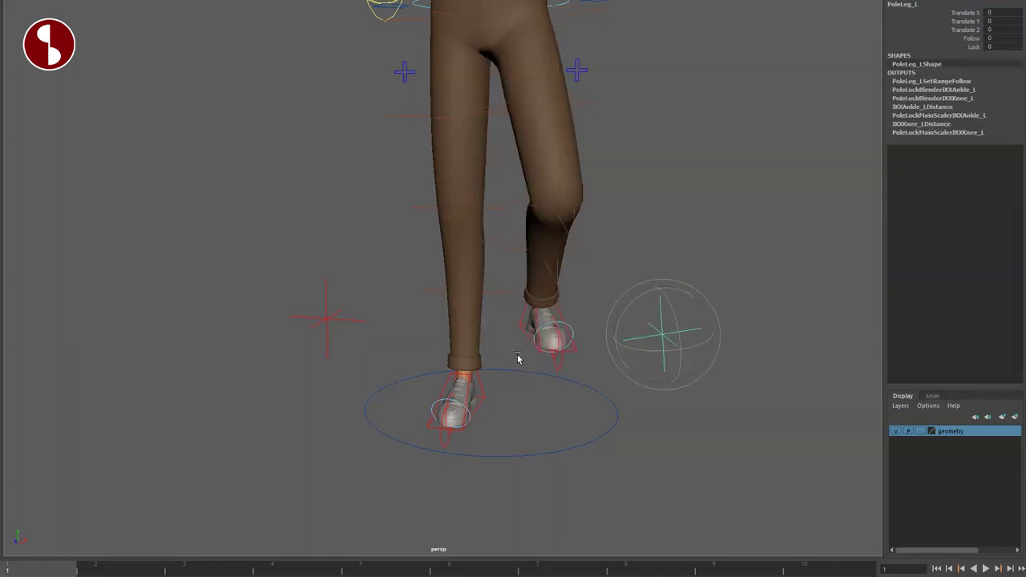
Step: Try the left leg pole vector with Lock at 10, test it by moving the control toward the leg, and undo these changes
left_click(395, 341)
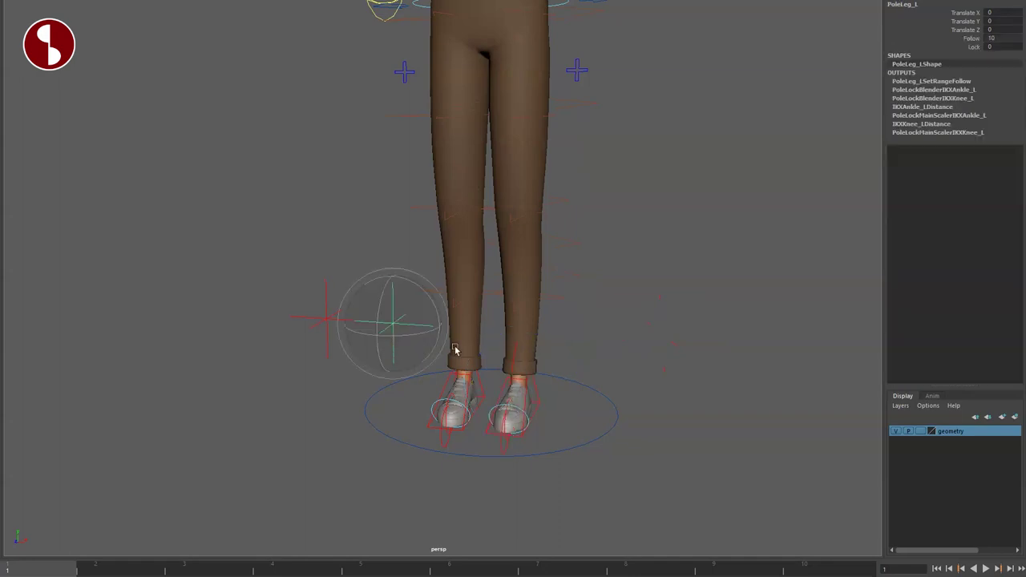
left_click(966, 48)
middle_click_drag(673, 147, 732, 169)
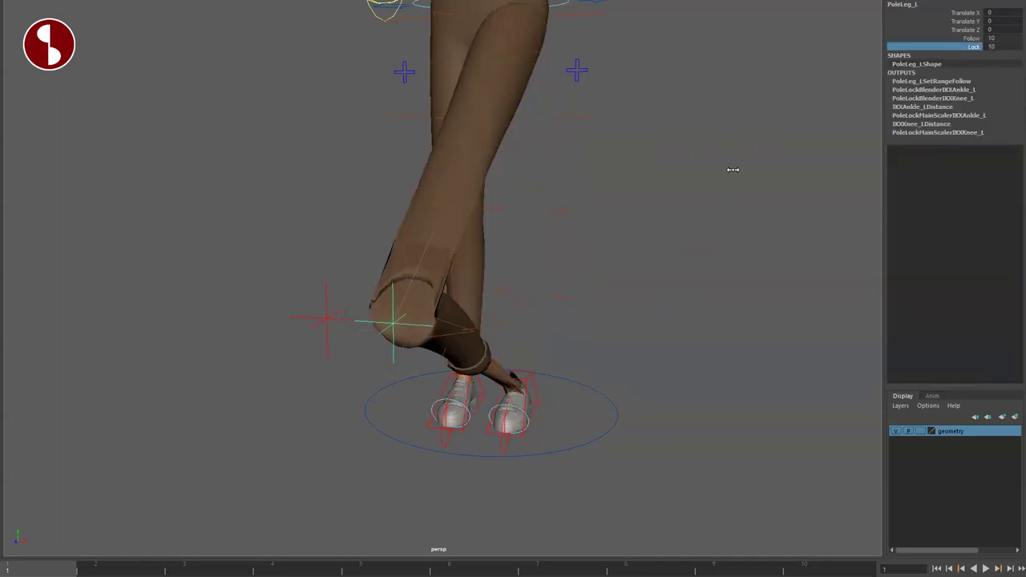
left_click_drag(721, 233, 599, 234, "alt")
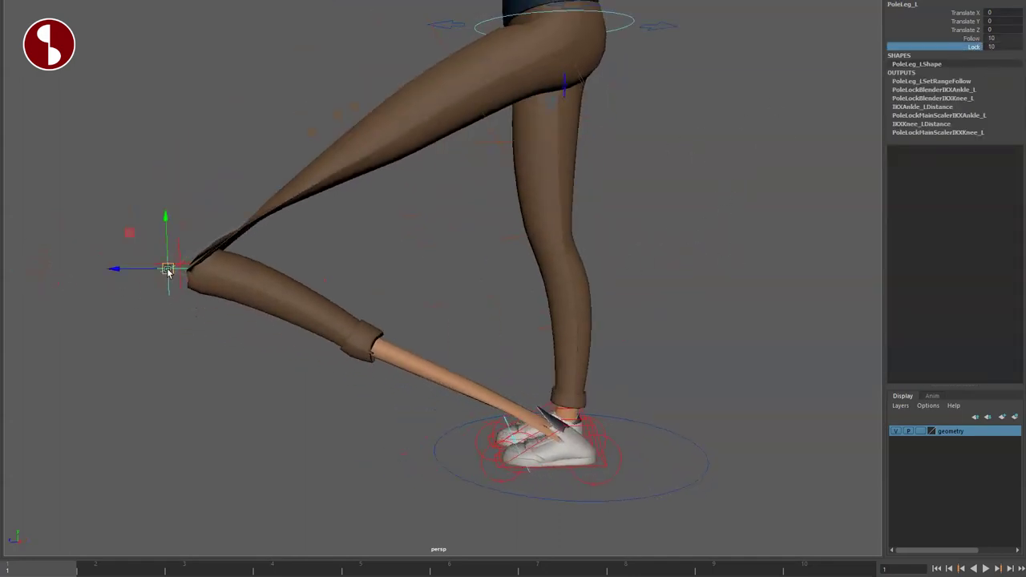
left_click_drag(167, 271, 510, 296)
key("ctrl+z")
key("ctrl+z")
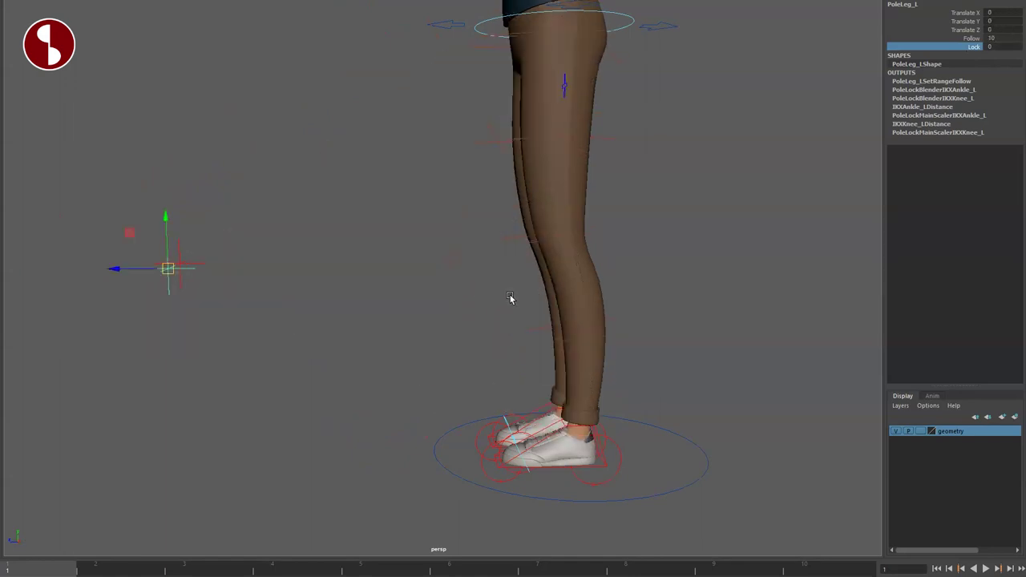
key("ctrl+z")
key("ctrl+z")
Step: Try the Toe attribute on the left IK leg control to bend the front of the shoe upward
left_click_drag(494, 334, 538, 297, "alt")
right_click_drag(538, 297, 604, 345, "alt")
left_click_drag(605, 346, 563, 410, "alt")
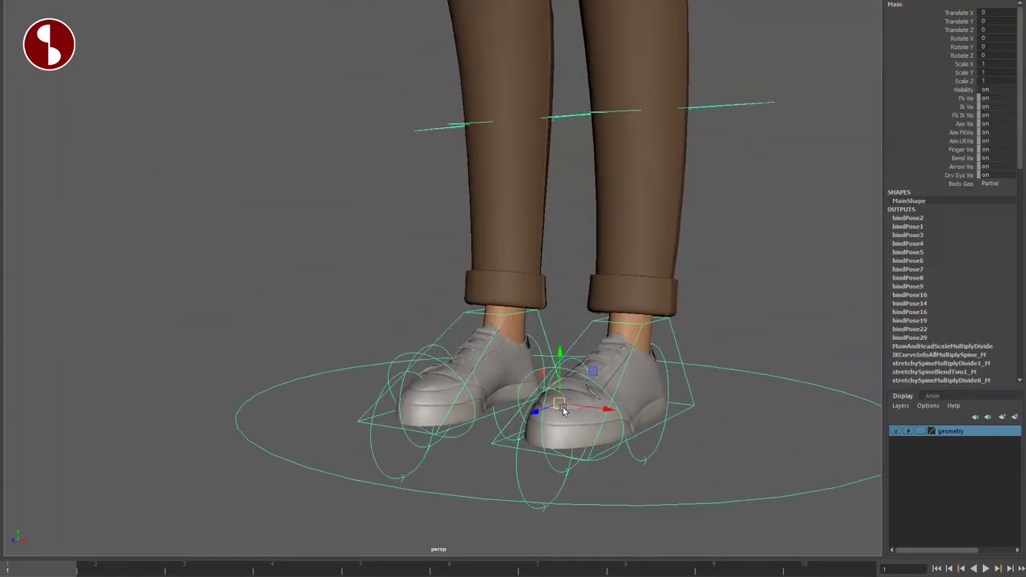
middle_click_drag(563, 410, 468, 307, "alt")
right_click_drag(468, 307, 527, 376, "alt")
middle_click_drag(527, 376, 525, 346, "alt")
left_click(640, 274)
right_click_drag(639, 274, 605, 261, "alt")
middle_click_drag(605, 260, 611, 280, "alt")
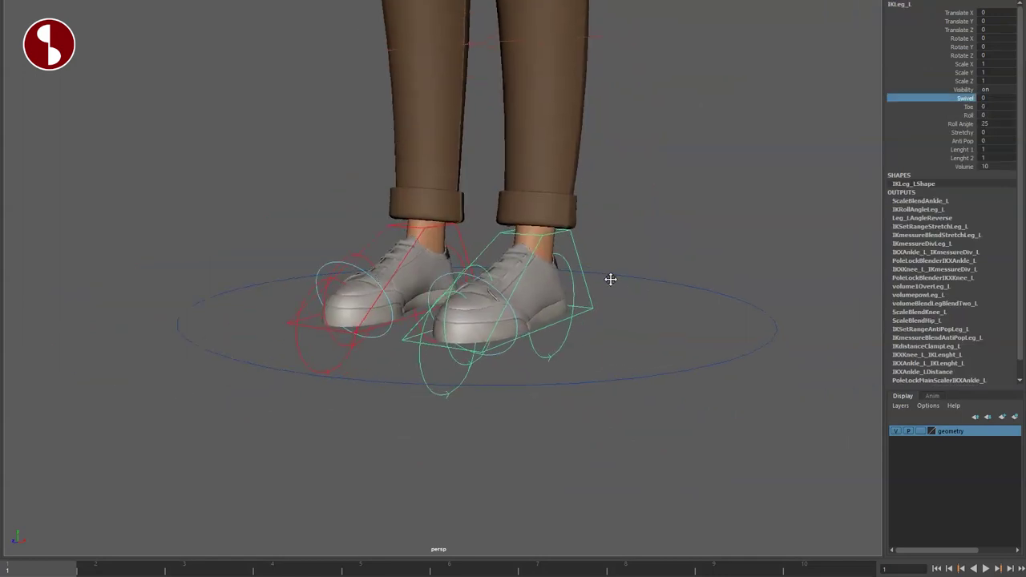
left_click(943, 115)
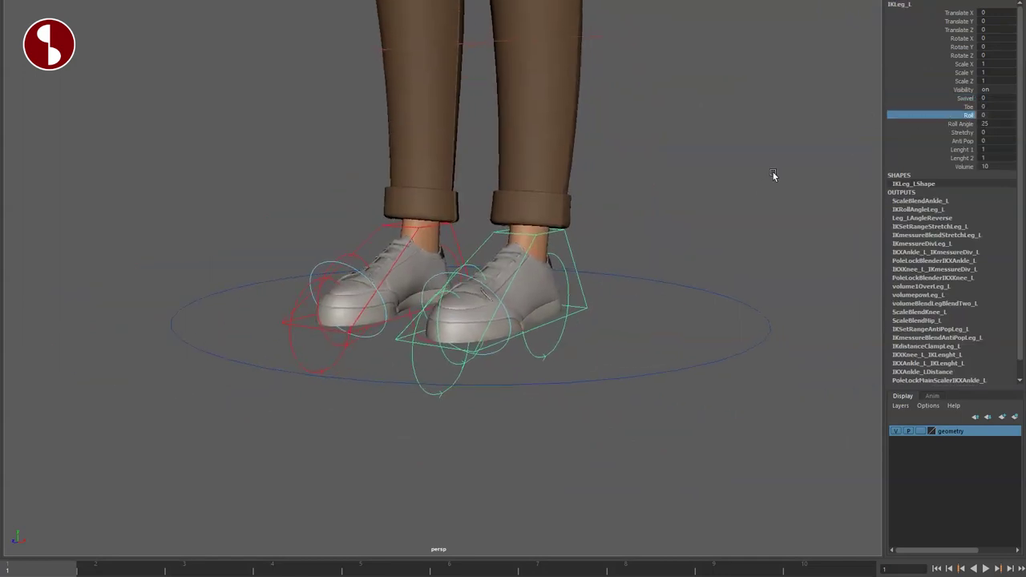
left_click(917, 108)
left_click_drag(793, 232, 700, 209, "alt")
right_click_drag(700, 209, 783, 290, "alt")
middle_click_drag(734, 240, 527, 241)
Step: Try rotating the left FK toes control and undo the toe changes
left_click(475, 375)
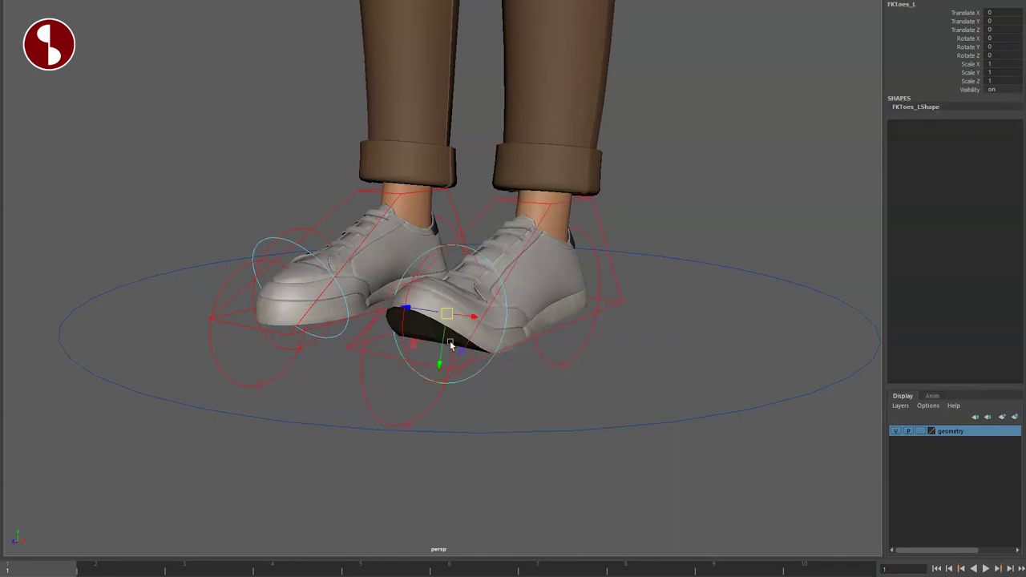
key("e")
left_click_drag(423, 291, 473, 300)
key("ctrl+z")
key("ctrl+z")
key("ctrl+z")
key("ctrl+z")
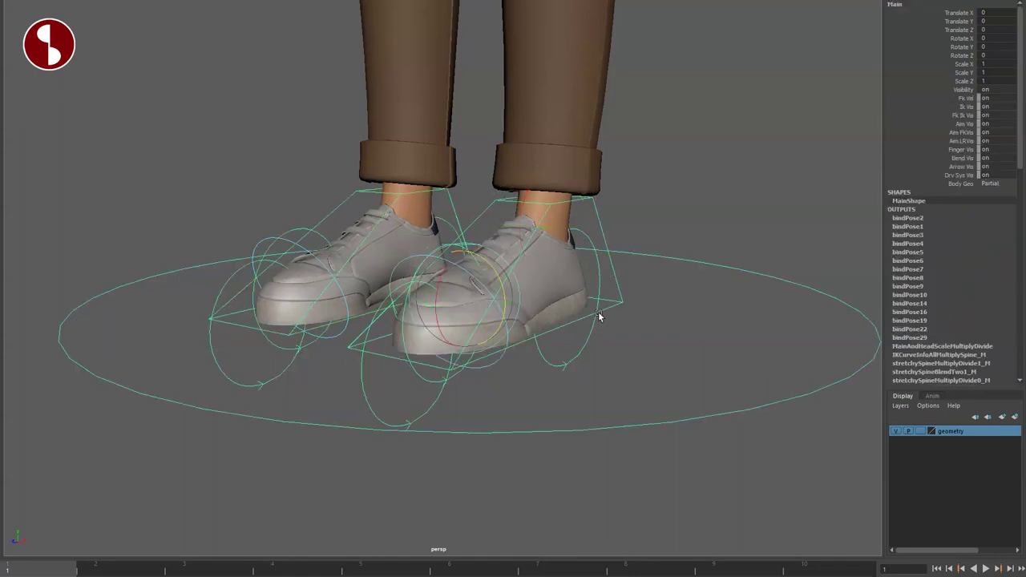
Step: Try the Roll attribute on the left IK leg control to lift the heel, and undo the change
middle_click_drag(702, 195, 742, 301)
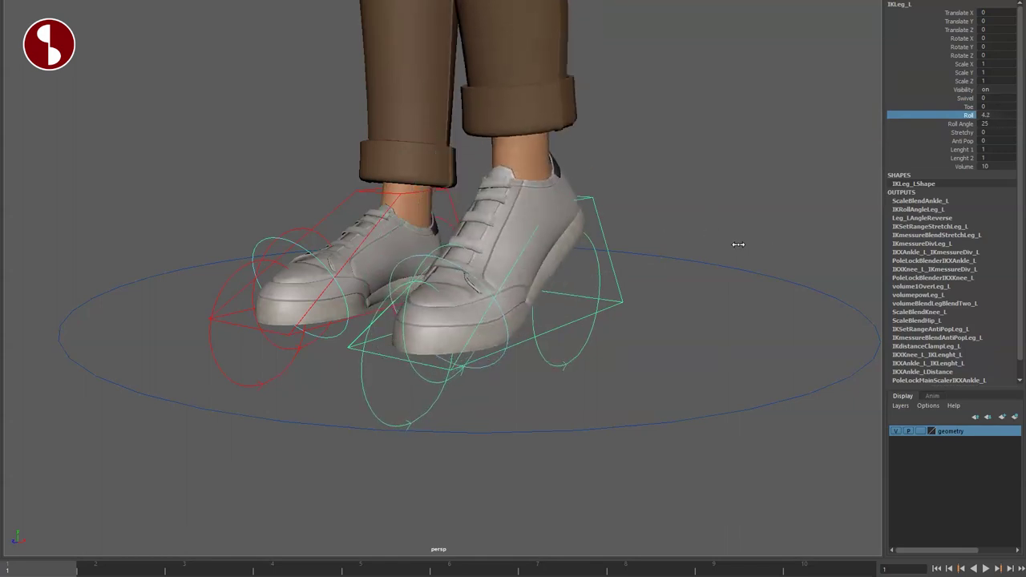
left_click_drag(742, 300, 704, 279, "alt")
key("ctrl+z")
key("ctrl+z")
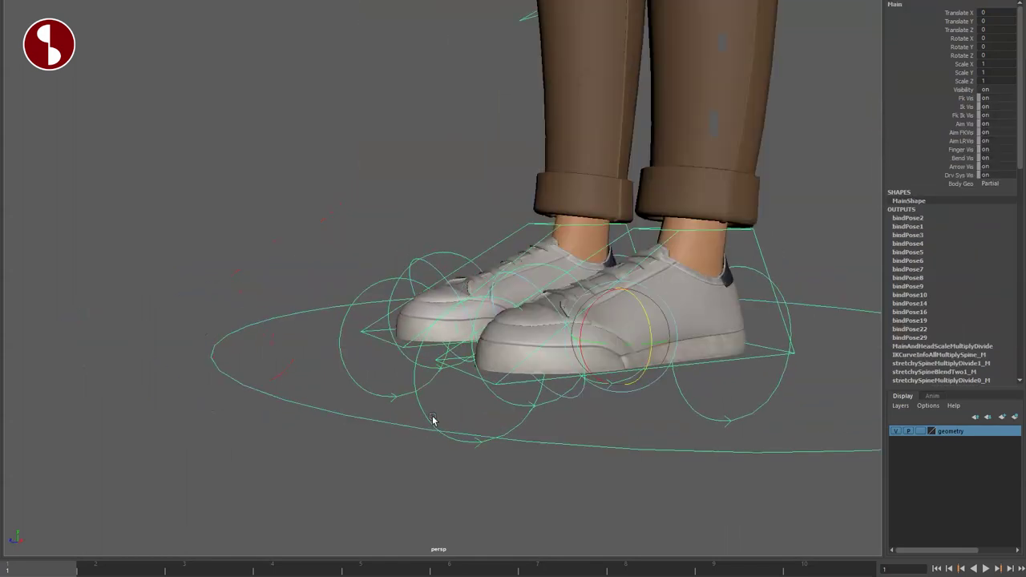
Step: Try rotating the roll control at the tip of the left shoe and undo the rotation
left_click(423, 415)
mouse_move(463, 328)
left_mouse_down()
mouse_move(448, 357)
mouse_move(482, 334)
mouse_move(476, 340)
left_mouse_up()
key("ctrl+z")
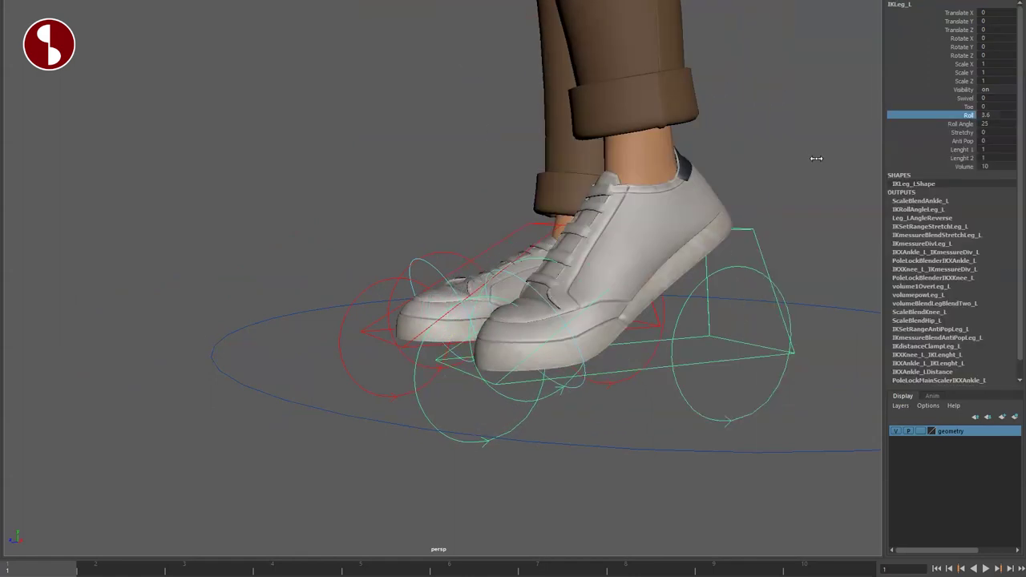
Step: Try different Roll Angle values on the left IK leg control with Roll at 10, and undo these changes
middle_click_drag(816, 160, 747, 165)
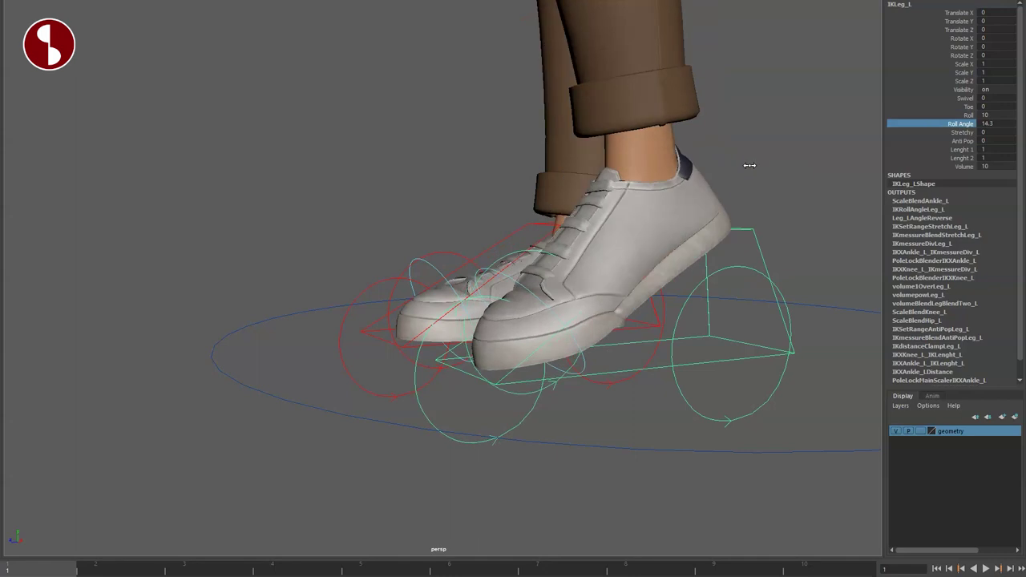
key("ctrl+z")
key("ctrl+z")
key("ctrl+z")
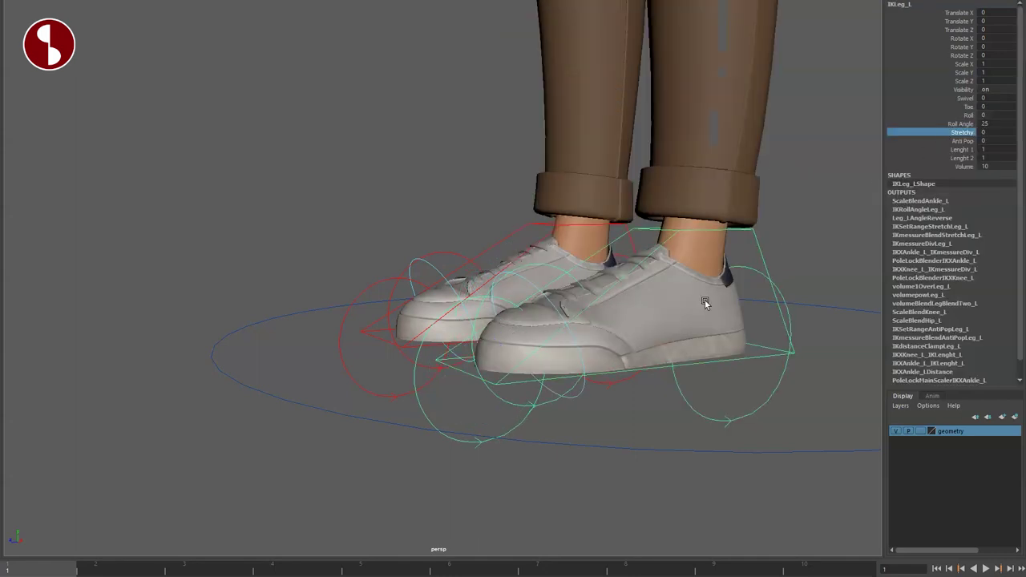
Step: Pull the left IK leg control far outward and below the ground, try Stretchy at 10, and undo these changes
right_click_drag(705, 303, 430, 328, "alt")
left_click_drag(431, 328, 509, 328, "alt")
key("w")
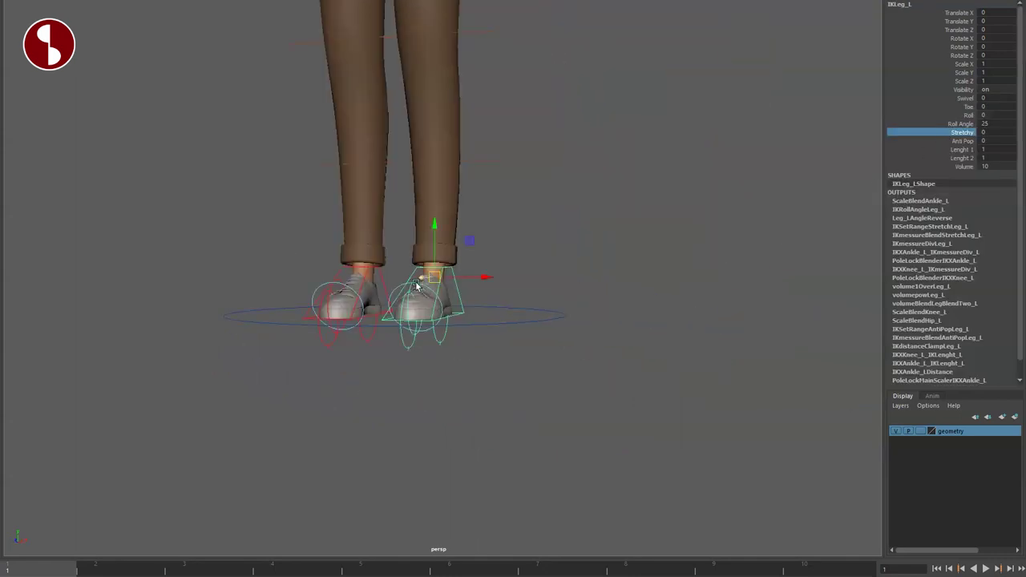
left_click_drag(434, 279, 683, 405)
left_click_drag(683, 404, 619, 314, "alt")
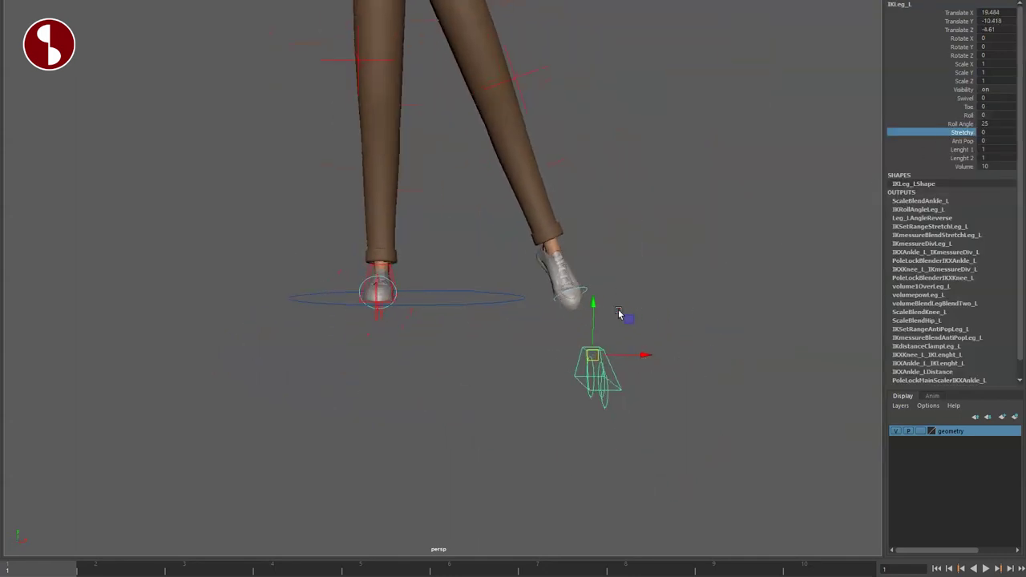
middle_click_drag(695, 162, 794, 182)
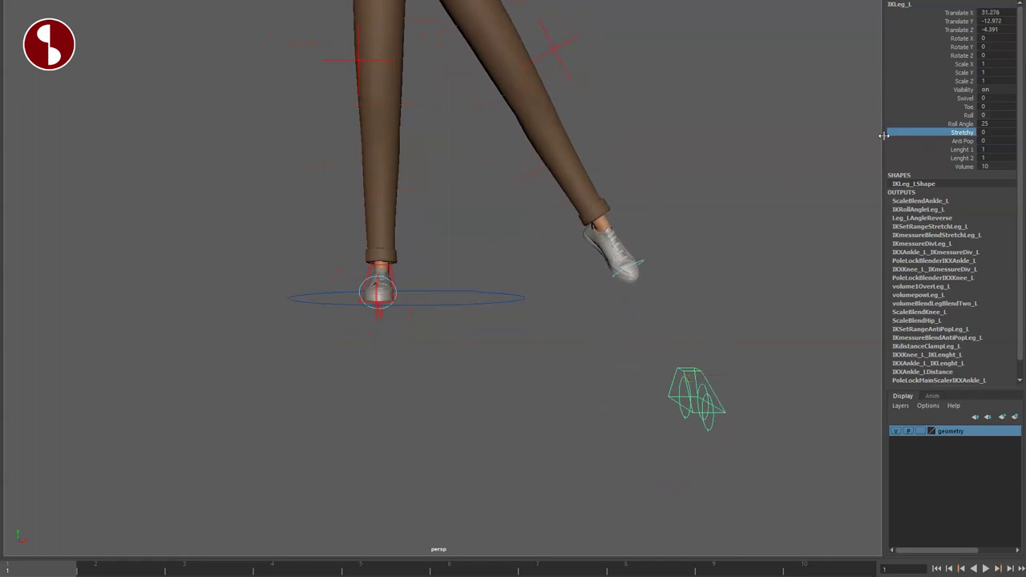
middle_click_drag(883, 135, 788, 184)
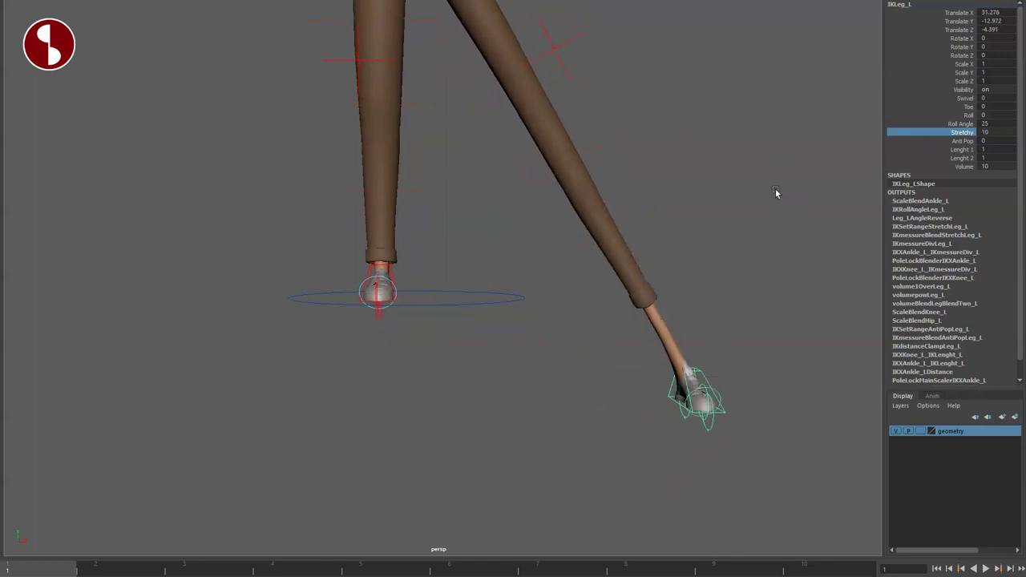
key("ctrl+z")
key("ctrl+z")
key("ctrl+z")
Step: Try the Anti Pop attribute with the left foot moved forward and raised about 4.5 in Translate Y, and undo these changes
left_click_drag(624, 306, 487, 329, "alt")
right_click_drag(521, 345, 708, 433, "alt")
middle_click_drag(593, 344, 513, 356, "alt")
right_click_drag(513, 356, 631, 368, "alt")
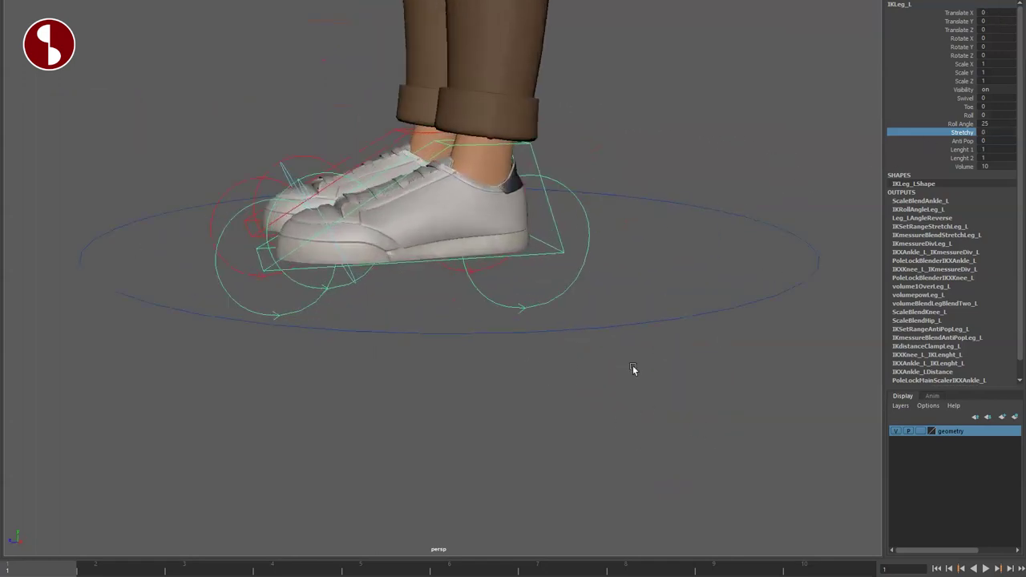
middle_click_drag(606, 260, 723, 368, "alt")
right_click_drag(641, 173, 535, 175, "alt")
middle_click_drag(535, 176, 585, 270, "alt")
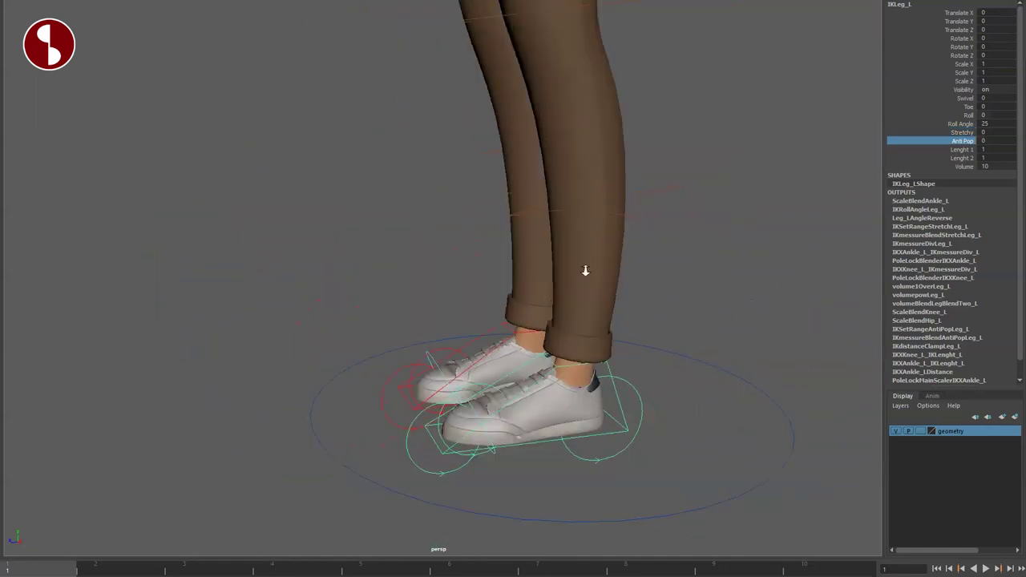
left_click_drag(584, 270, 513, 272, "alt")
middle_click_drag(587, 320, 622, 386, "alt")
right_click_drag(622, 385, 545, 405, "alt")
key("w")
left_click_drag(587, 418, 521, 344)
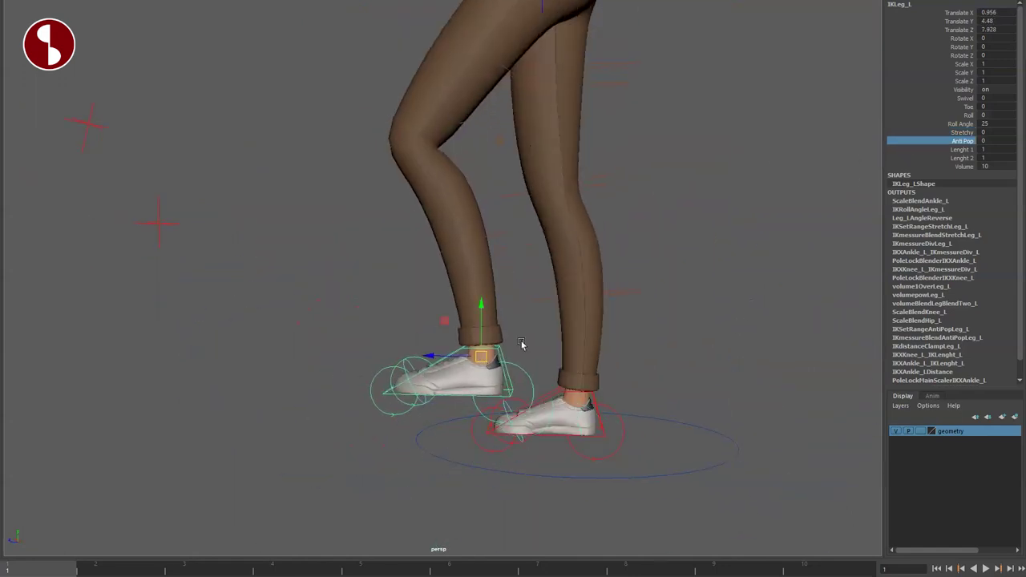
middle_click_drag(733, 173, 731, 197)
key("ctrl+z")
key("ctrl+z")
key("ctrl+z")
key("ctrl+y")
Step: Try changing Lenght 1 and Lenght 2 together on the left IK leg control and undo the change
left_click_drag(945, 150, 942, 160)
middle_click_drag(750, 182, 683, 195)
key("ctrl+z")
Step: Try rotating the left foot's heel roll control and its toe-tip roll control in turn, undoing each rotation
left_click_drag(452, 345, 561, 376, "alt")
middle_click_drag(561, 377, 527, 309, "alt")
right_click_drag(527, 309, 646, 289, "alt")
right_click_drag(631, 370, 561, 360, "alt")
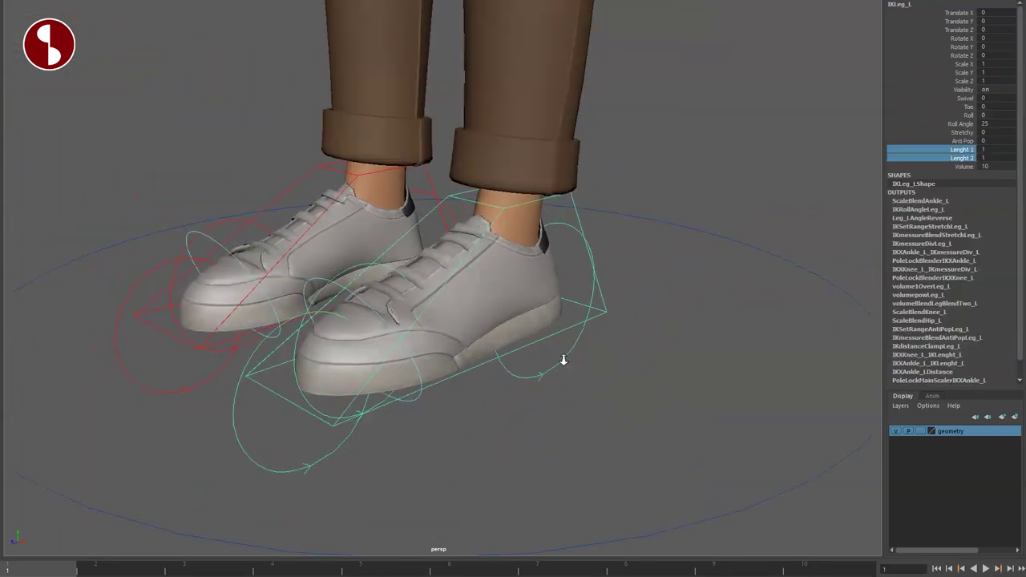
left_click_drag(561, 360, 598, 315, "alt")
left_click(635, 400)
key("ctrl+z")
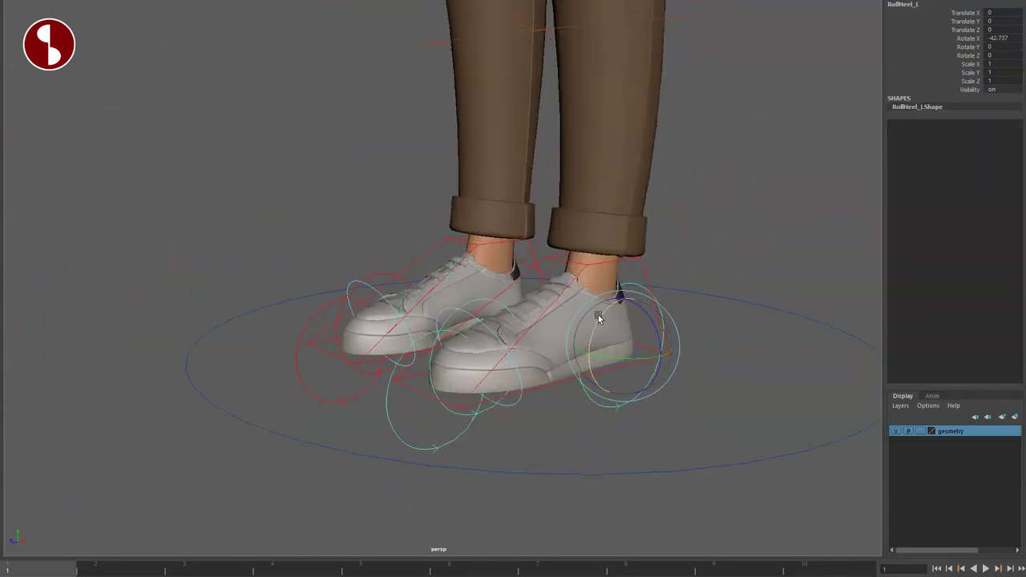
left_click(396, 436)
mouse_move(398, 401)
left_mouse_down()
mouse_move(395, 387)
mouse_move(401, 398)
left_mouse_up()
key("ctrl+z")
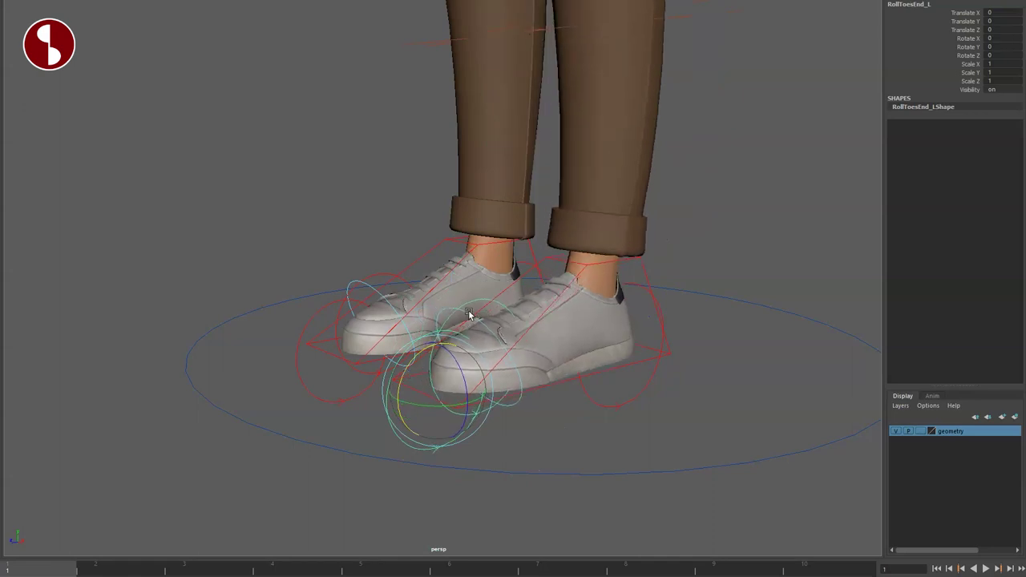
Step: Try the roll control at the ball of the left foot by rotating it, and undo the changes
left_click(467, 317)
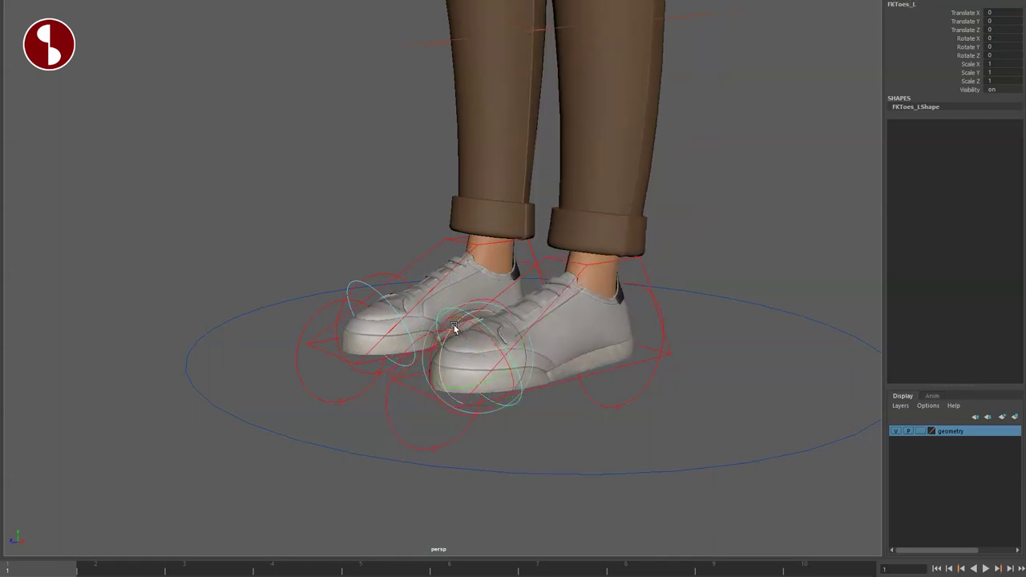
left_click(505, 313)
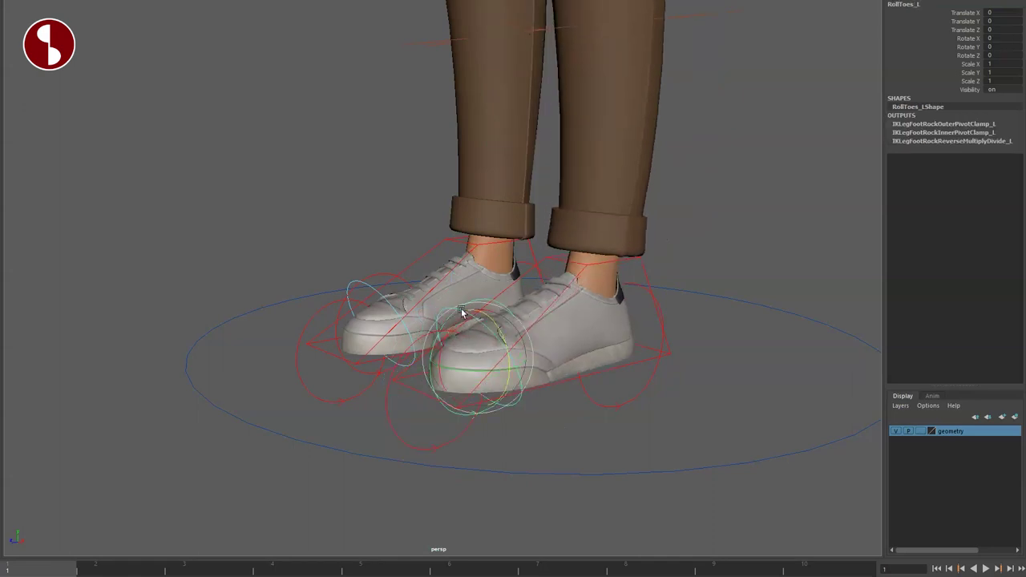
left_click_drag(444, 335, 476, 353)
key("ctrl+z")
key("w")
key("ctrl+z")
key("ctrl+z")
Step: Try moving the left lower-leg bend control sideways and adjusting its Stiff attribute, and undo these changes
left_click_drag(366, 368, 547, 357, "alt")
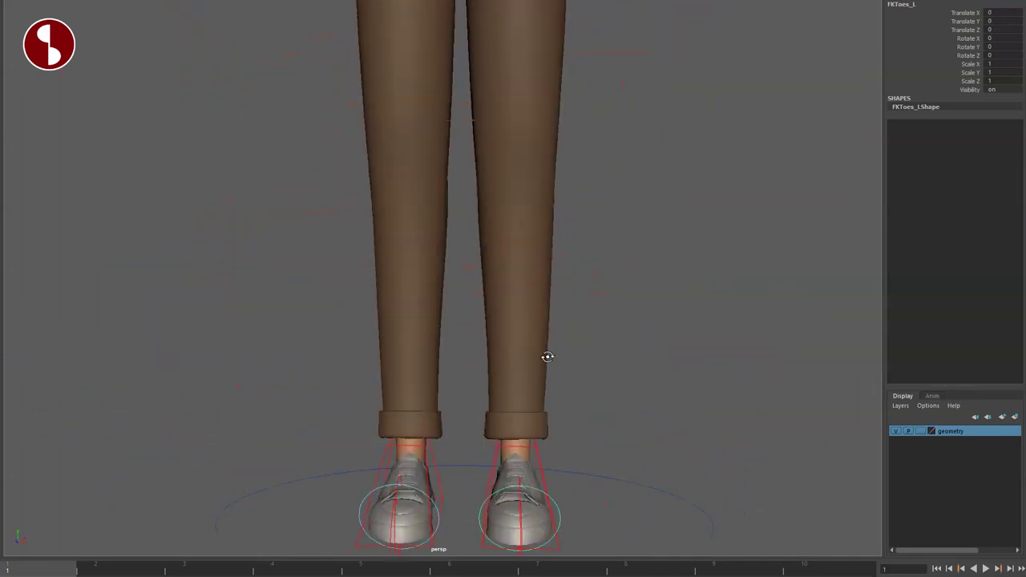
left_click(587, 293)
key("w")
left_click_drag(521, 292, 585, 287)
key("ctrl+z")
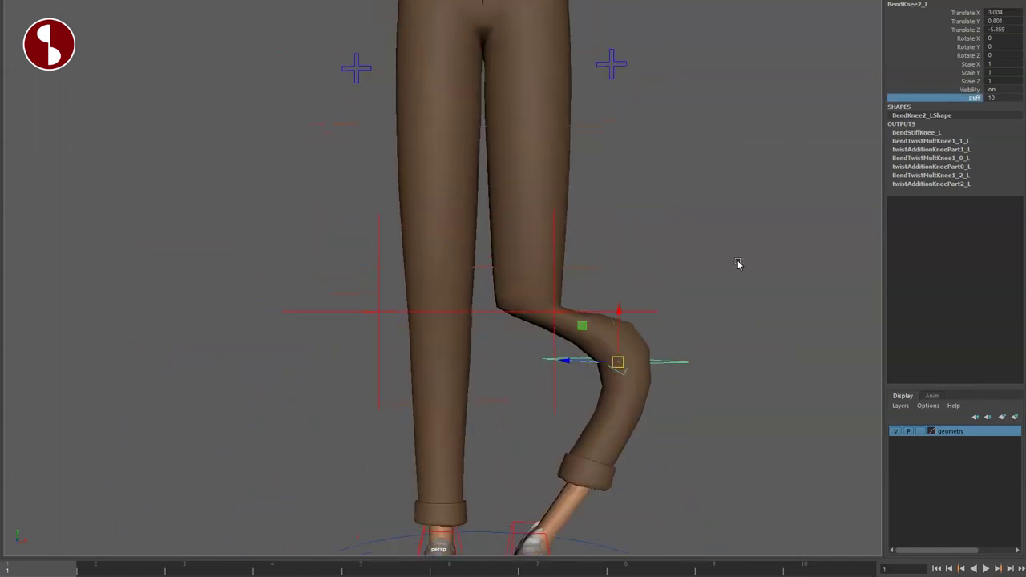
middle_click_drag(642, 149, 669, 177)
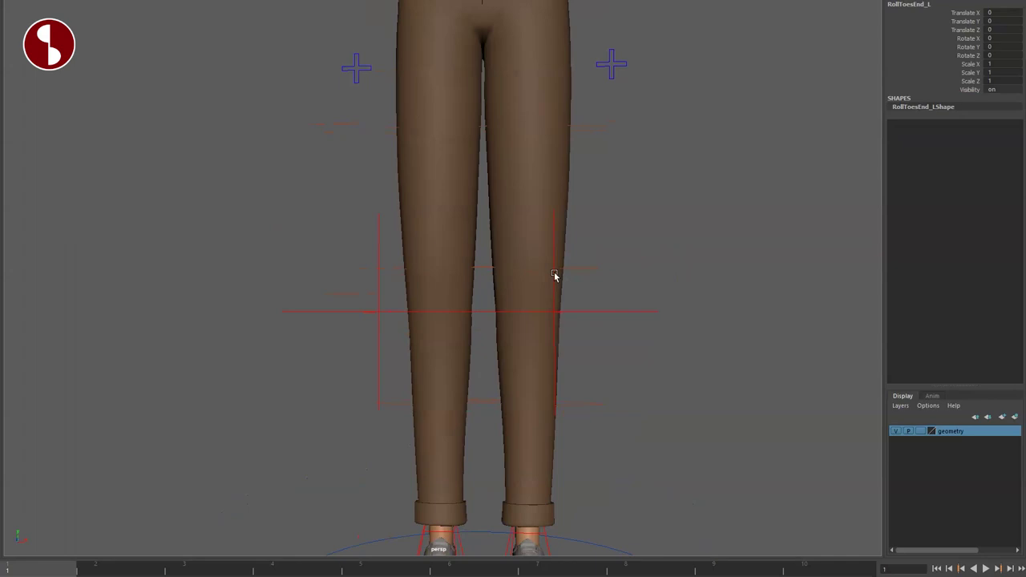
Step: Try moving the bend controls at the left knee and thigh in turn, undoing each move
left_click_drag(554, 278, 584, 306, "alt")
left_click(535, 258)
left_click_drag(566, 257, 587, 259)
key("ctrl+z")
key("ctrl+z")
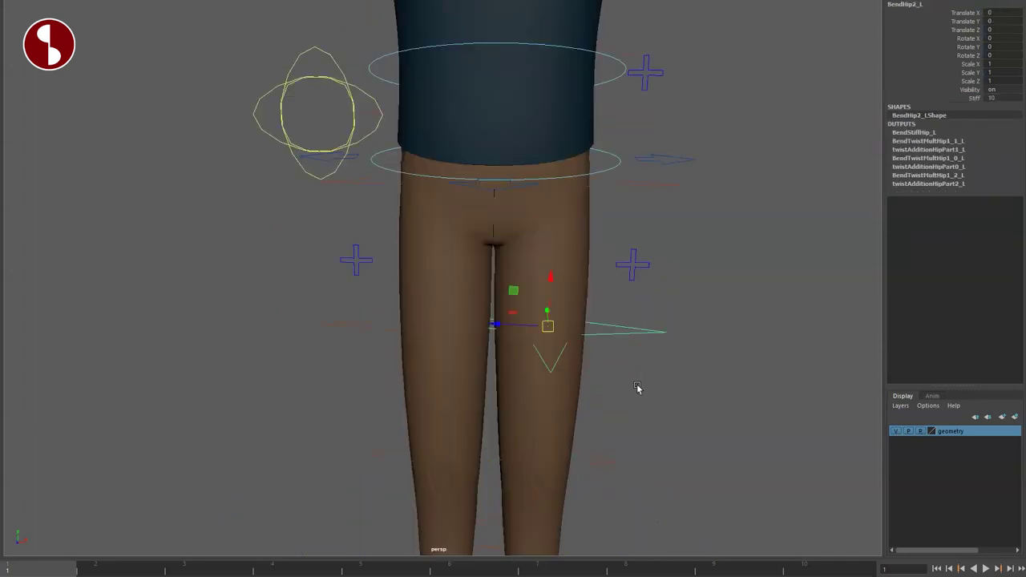
left_click_drag(550, 321, 621, 354)
key("ctrl+z")
Step: Switch the left leg to FK by setting FKIKBlend to 0 on its FK/IK control
left_click(646, 328)
right_click_drag(693, 414, 466, 212, "alt")
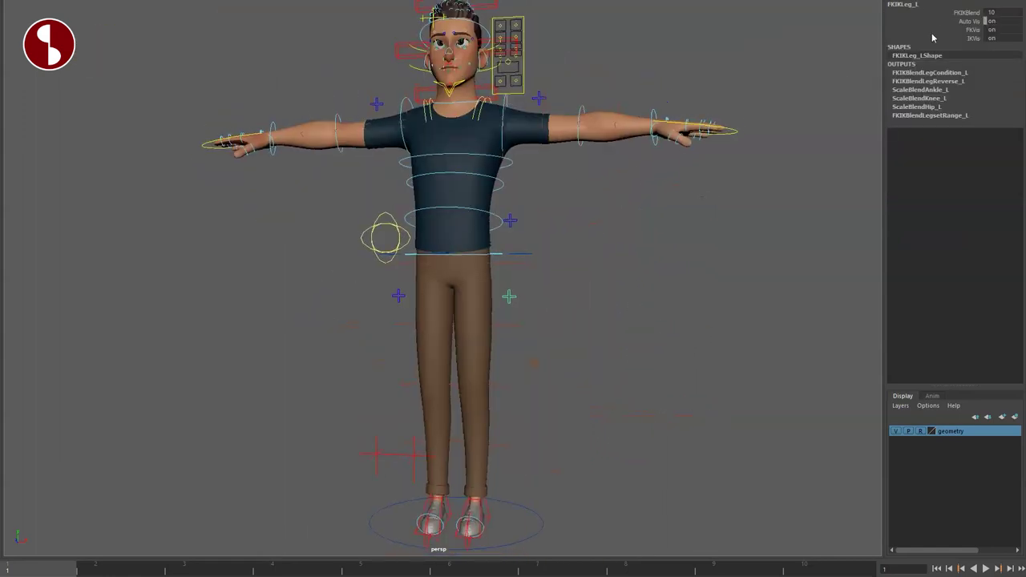
left_click_drag(432, 406, 472, 360, "alt")
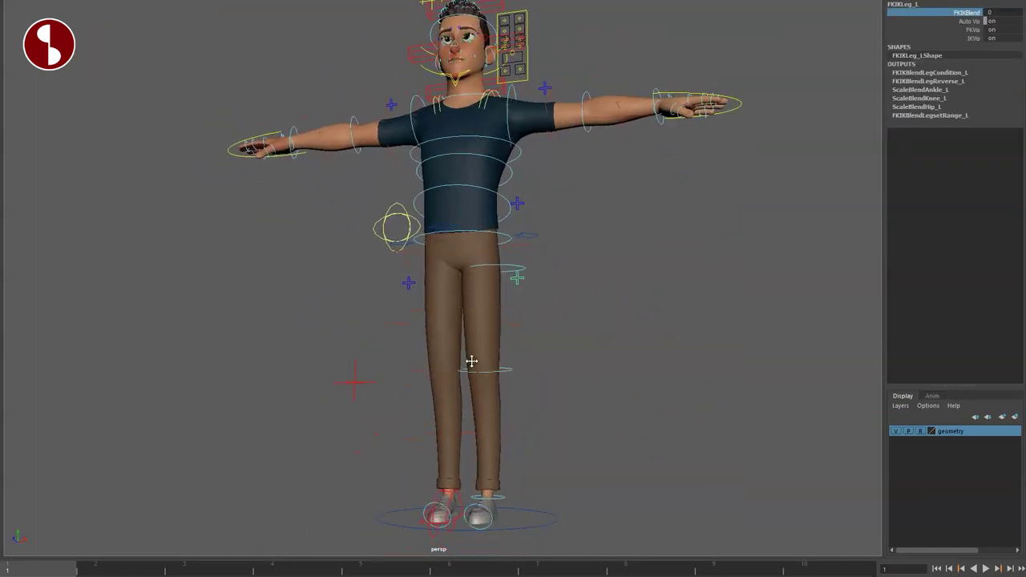
Step: Try rotating and scaling the left leg's FK hip, knee and ankle controls together, and undo these changes
right_click_drag(472, 360, 521, 351, "alt")
middle_click_drag(521, 351, 521, 275, "alt")
left_click(527, 191)
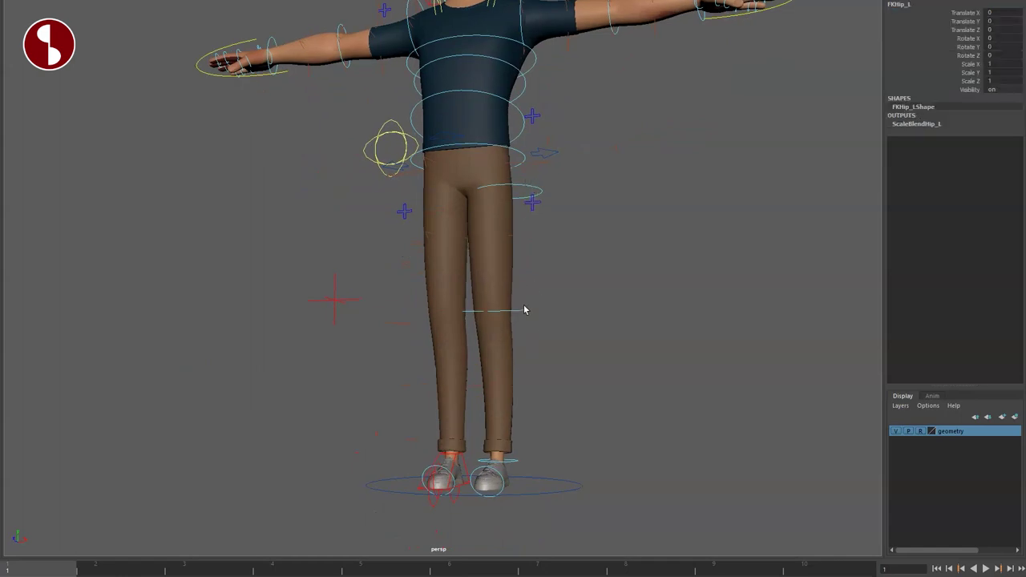
left_click_drag(505, 452, 433, 396, "alt")
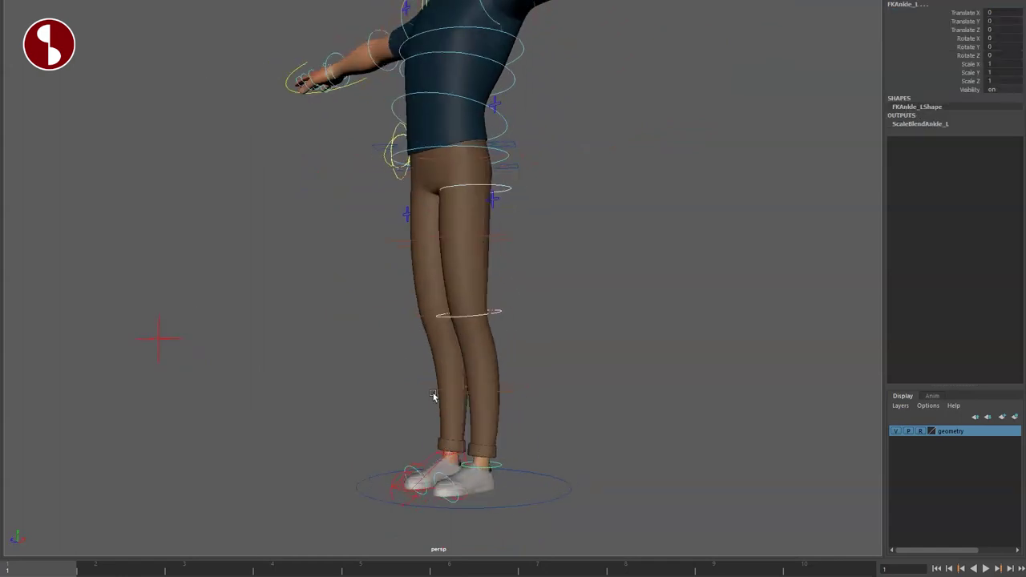
left_click_drag(450, 444, 451, 447)
left_click_drag(445, 461, 451, 457)
key("r")
left_click_drag(628, 311, 674, 324)
key("ctrl+z")
key("ctrl+z")
key("ctrl+z")
key("ctrl+z")
scroll(427, 284, "up", 5)
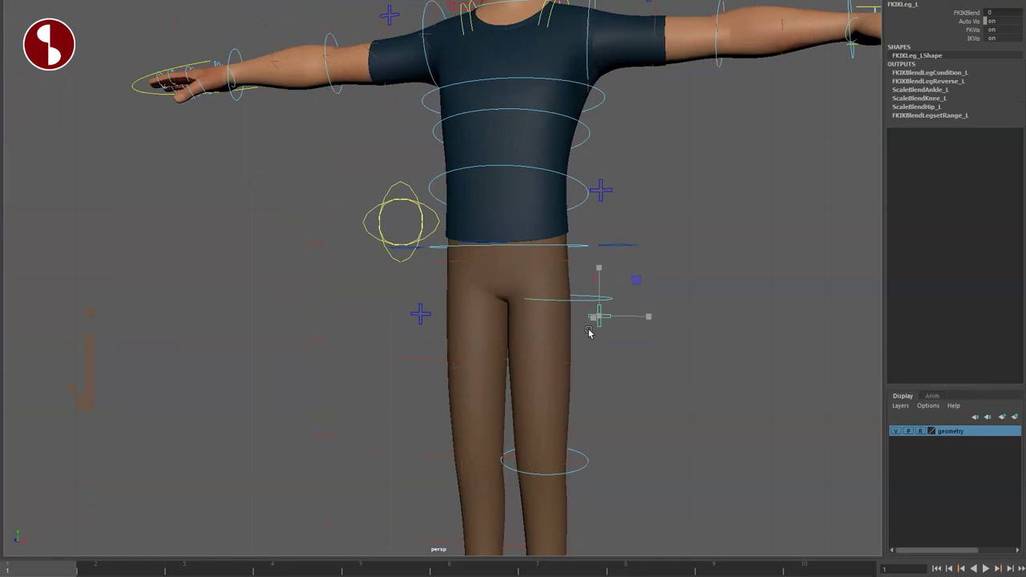
Step: Examine the FKVis and IKVis attributes of the left leg's FK/IK control
middle_click_drag(589, 332, 612, 316, "alt")
left_click(954, 34)
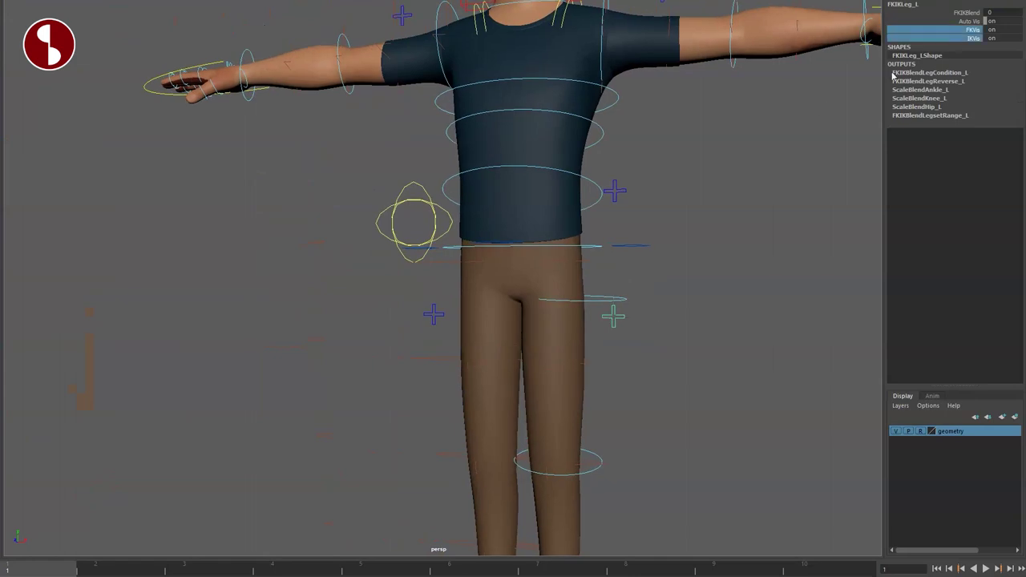
left_click(650, 348)
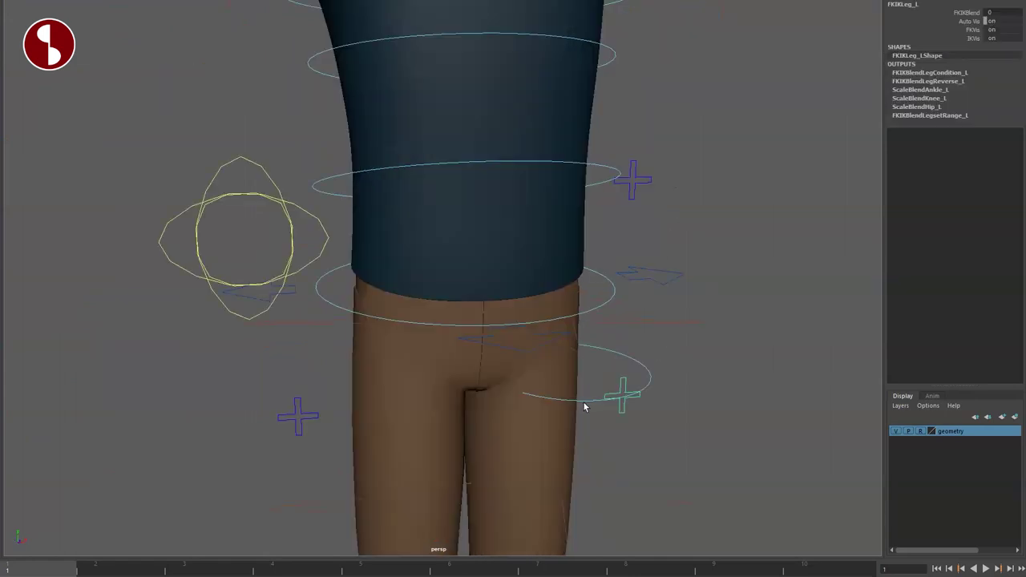
Step: Try moving the root control at the hips with the left leg in FK, and undo the move
left_click_drag(583, 402, 601, 392, "alt")
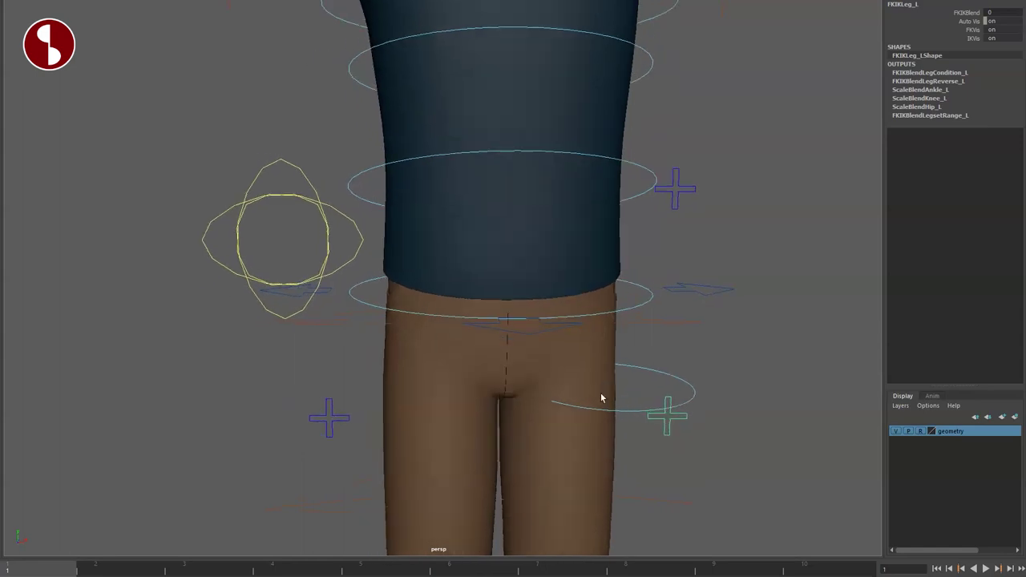
left_click(717, 298)
left_click_drag(500, 294, 484, 341)
key("ctrl+z")
Step: Undo the earlier left-leg changes to return the leg to IK
right_click_drag(588, 437, 449, 272, "alt")
left_click_drag(449, 273, 426, 245, "alt")
middle_click_drag(425, 245, 440, 165, "alt")
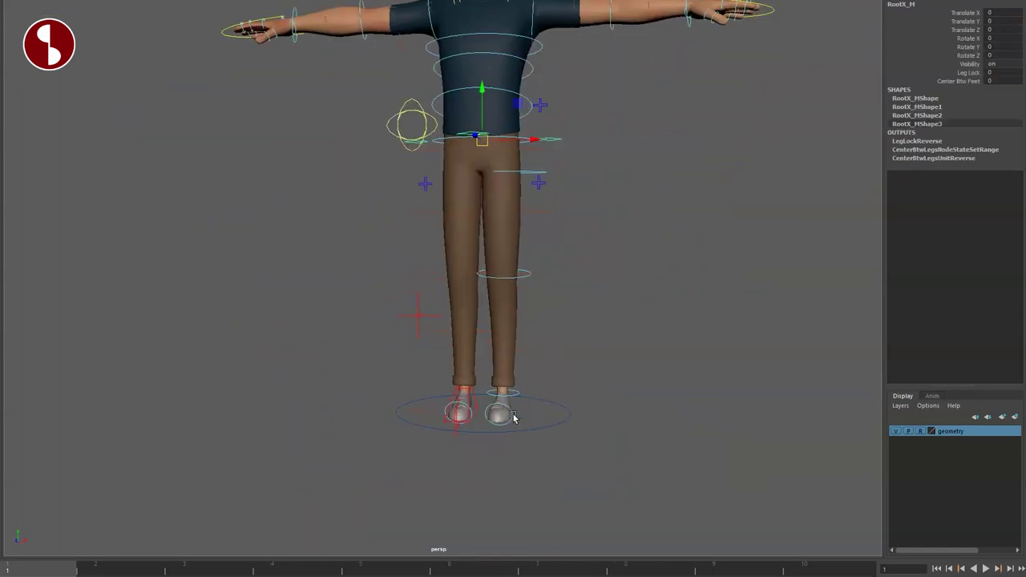
key("ctrl+z")
key("ctrl+z")
key("ctrl+z")
key("ctrl+z")
key("ctrl+z")
key("ctrl+z")
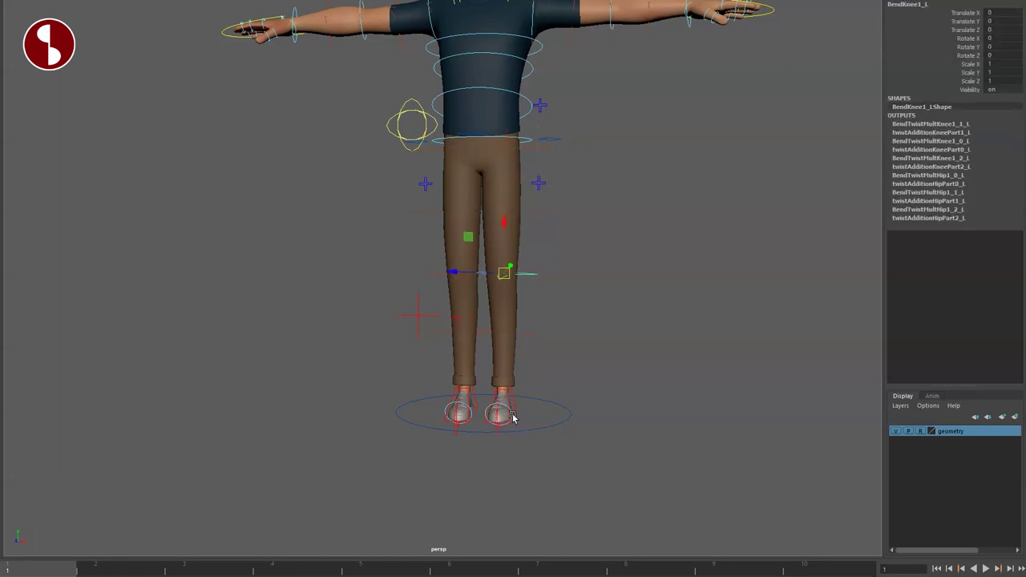
Step: Try moving the left foot's IK control outward and adjusting Center Btw Feet on the root control, and undo these changes
left_click(514, 411)
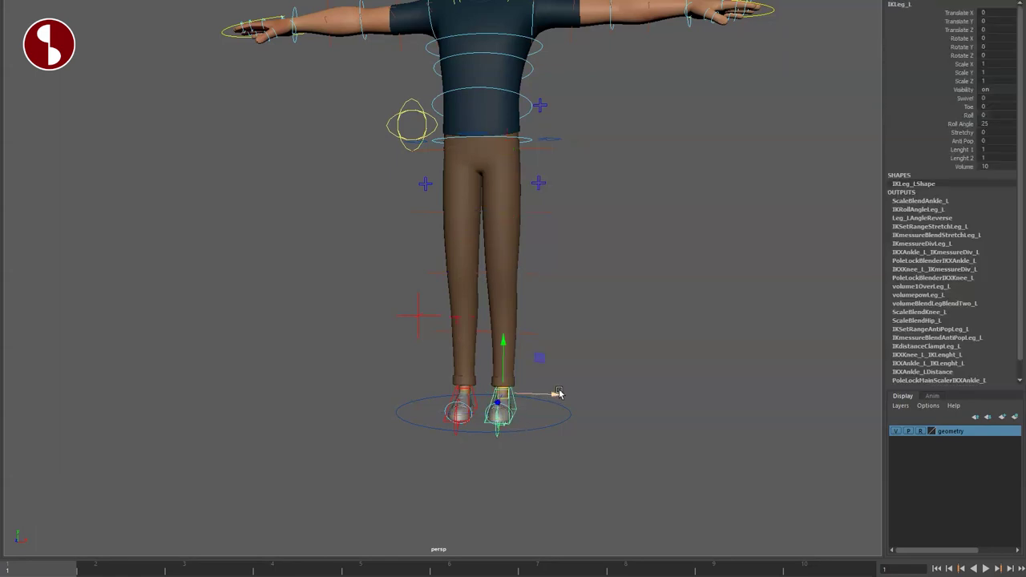
left_click_drag(559, 392, 690, 398)
left_click(560, 134)
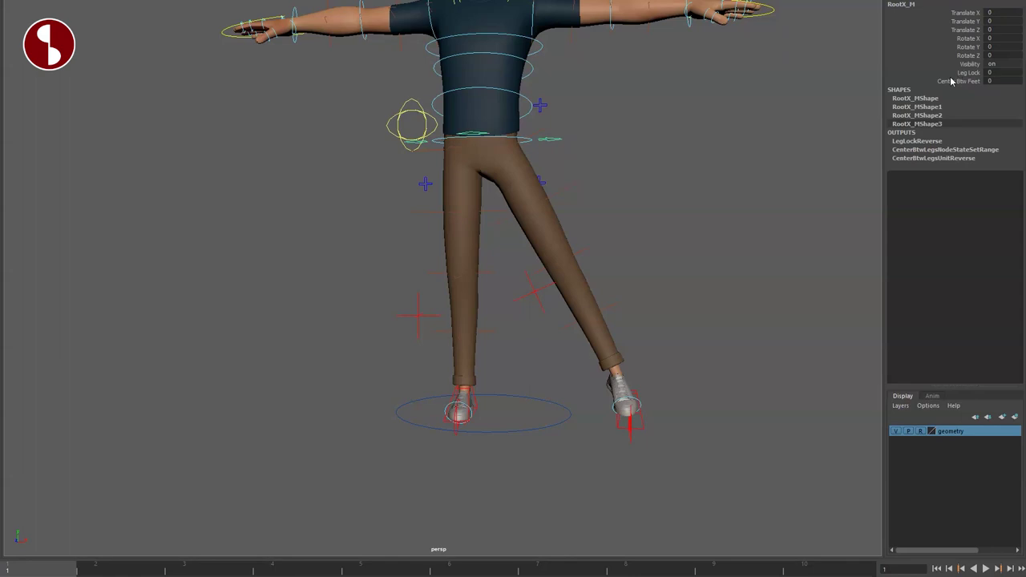
middle_click_drag(792, 101, 757, 150)
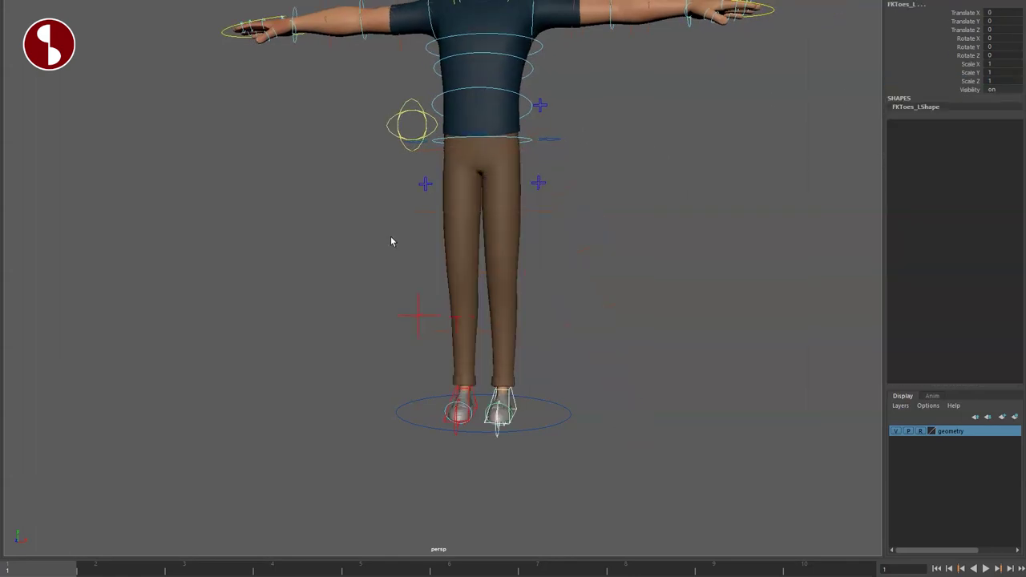
Step: Try rotating the hip swinger control beside the waist, and undo the rotation
scroll(392, 240, "up", 6)
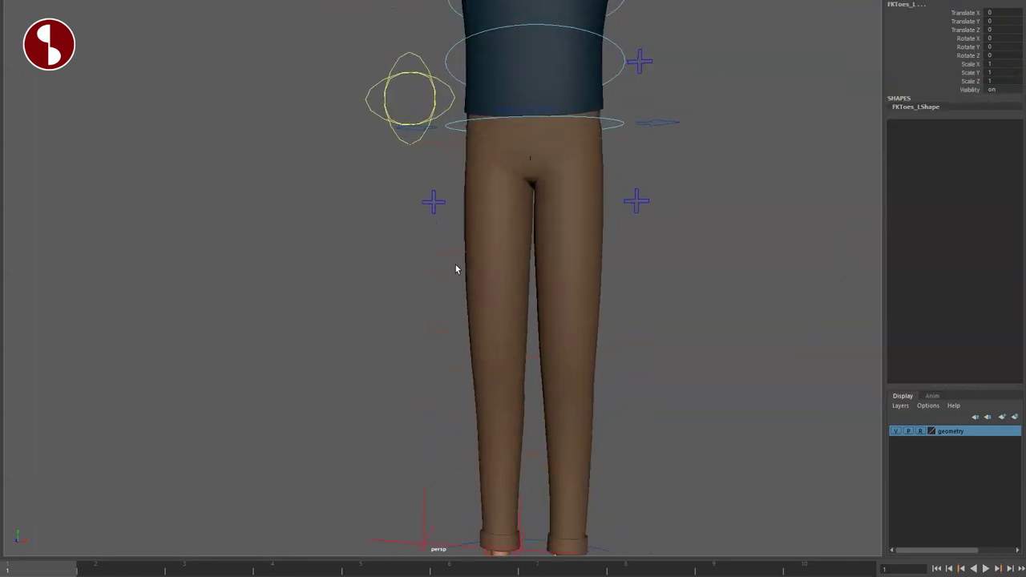
middle_click_drag(420, 409, 437, 448, "alt")
left_click_drag(301, 198, 393, 252)
key("e")
key("ctrl+z")
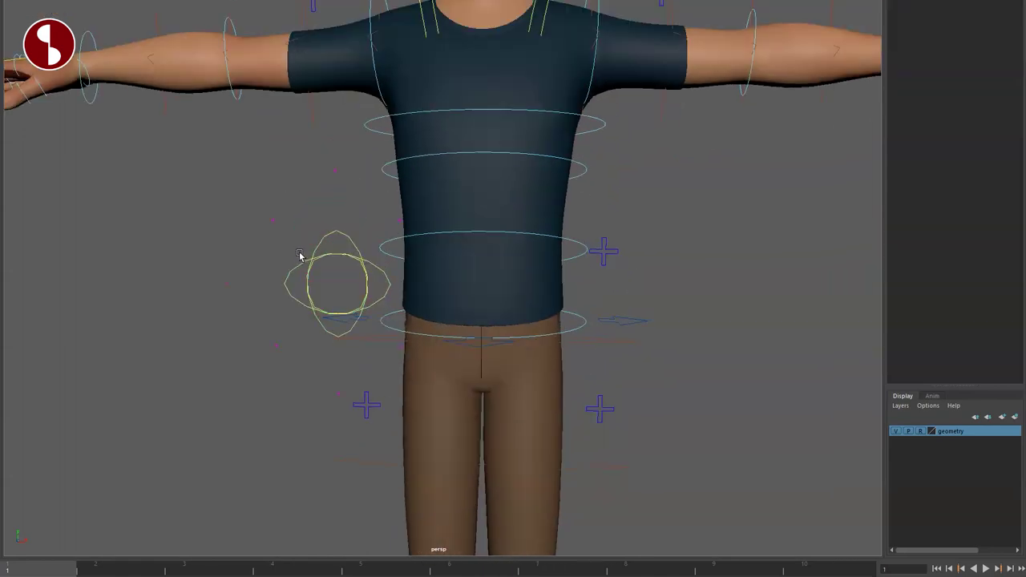
Step: Try reshaping the hip swinger's control curve into a ring around the waist by moving, rotating and resizing its control vertices
left_click_drag(300, 256, 333, 269)
right_click_drag(313, 255, 258, 252)
left_click_drag(105, 76, 545, 467)
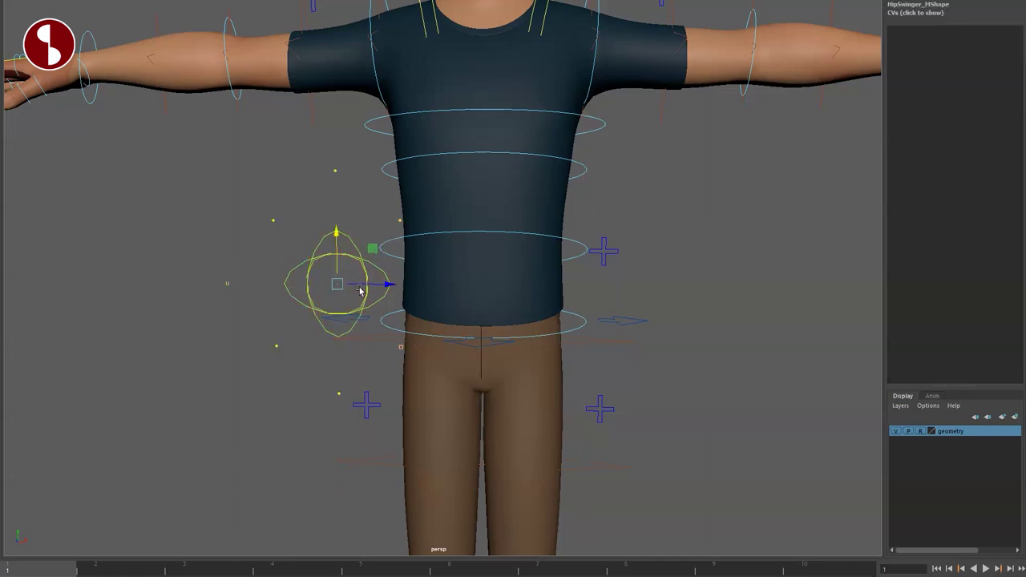
left_click_drag(360, 292, 514, 297)
key("e")
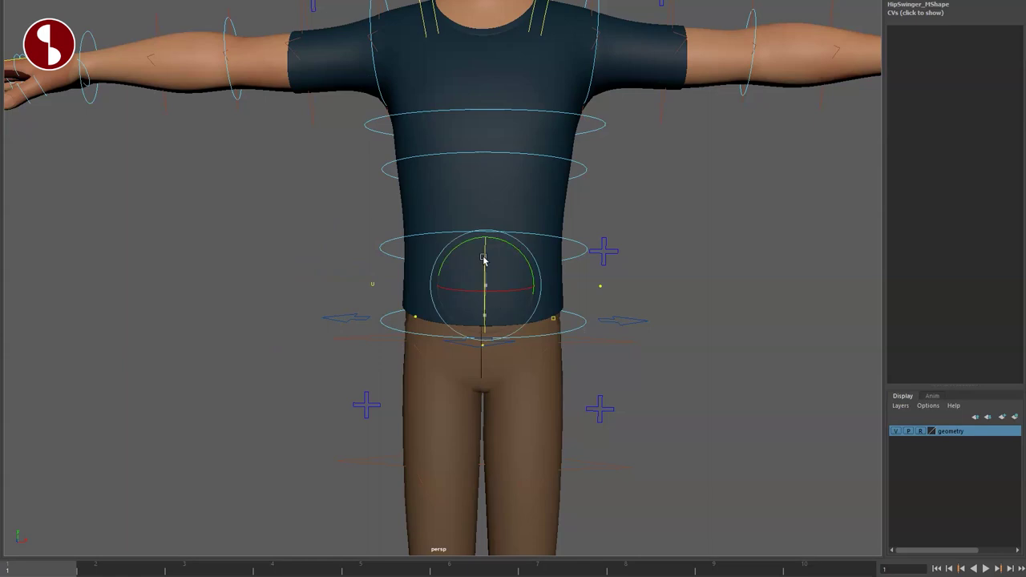
key("w")
left_click_drag(546, 297, 810, 351)
left_click(583, 240)
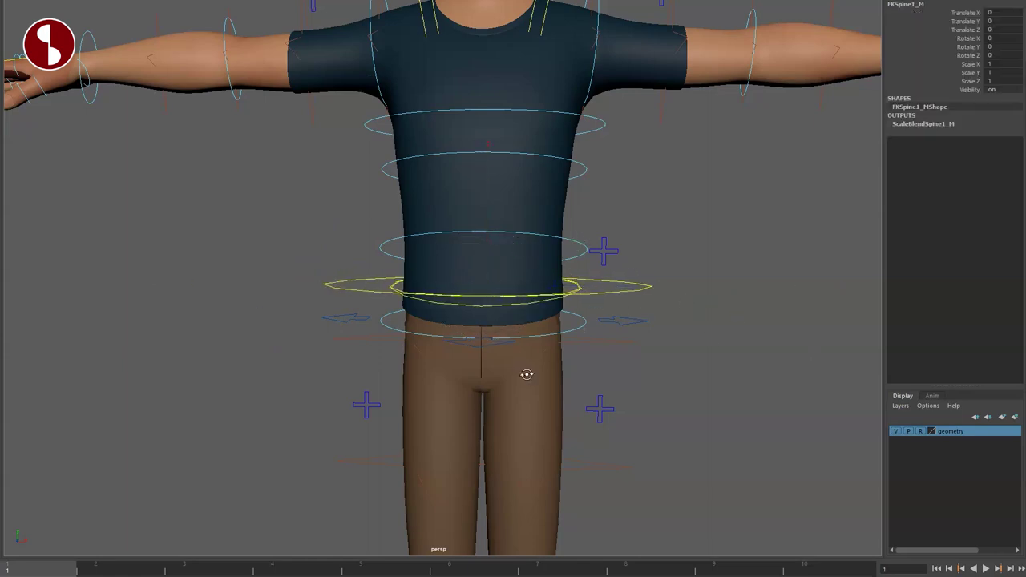
Step: Undo the reshaping of the hip swinger's control curve
left_click_drag(526, 375, 535, 350, "alt")
key("ctrl+z")
key("ctrl+z")
key("ctrl+z")
key("ctrl+z")
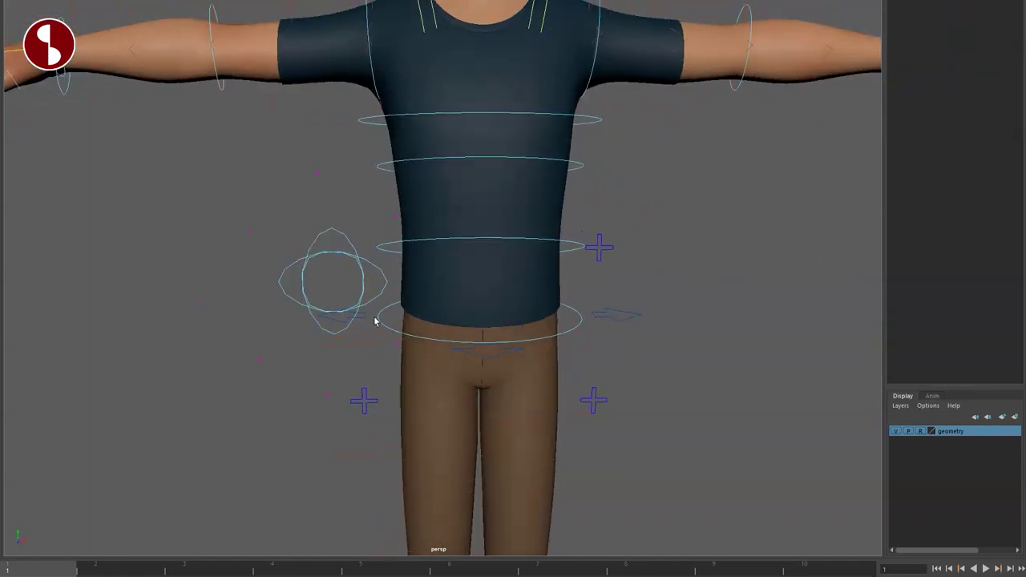
Step: Try rotating the FK root control at the hips, and undo the rotation
left_click(381, 324)
key("e")
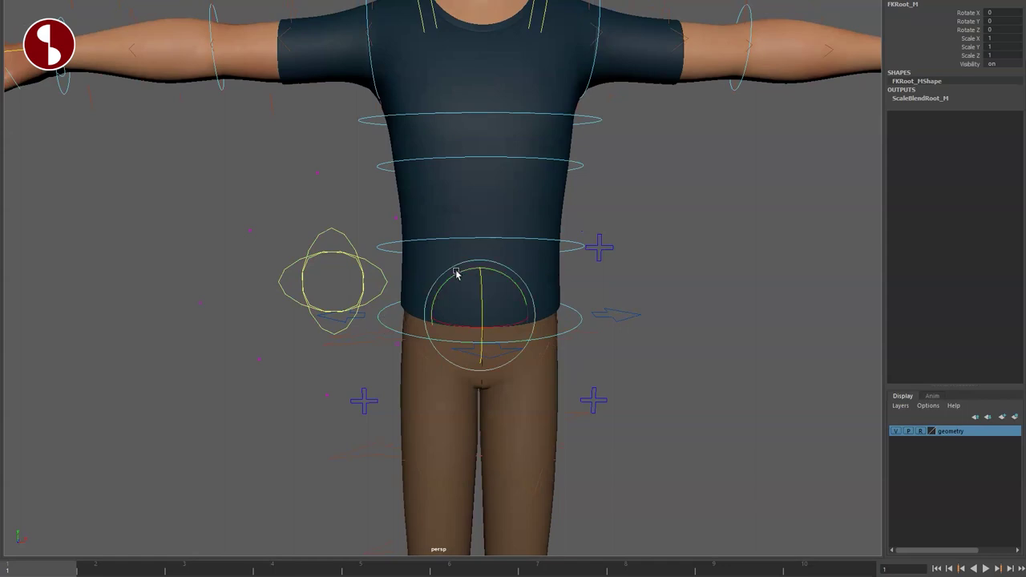
left_click_drag(456, 273, 418, 259)
key("ctrl+z")
Step: Try rotating the FK spine and chest controls together, and undo the rotation
left_click(385, 242)
left_click(371, 165)
left_click(377, 122)
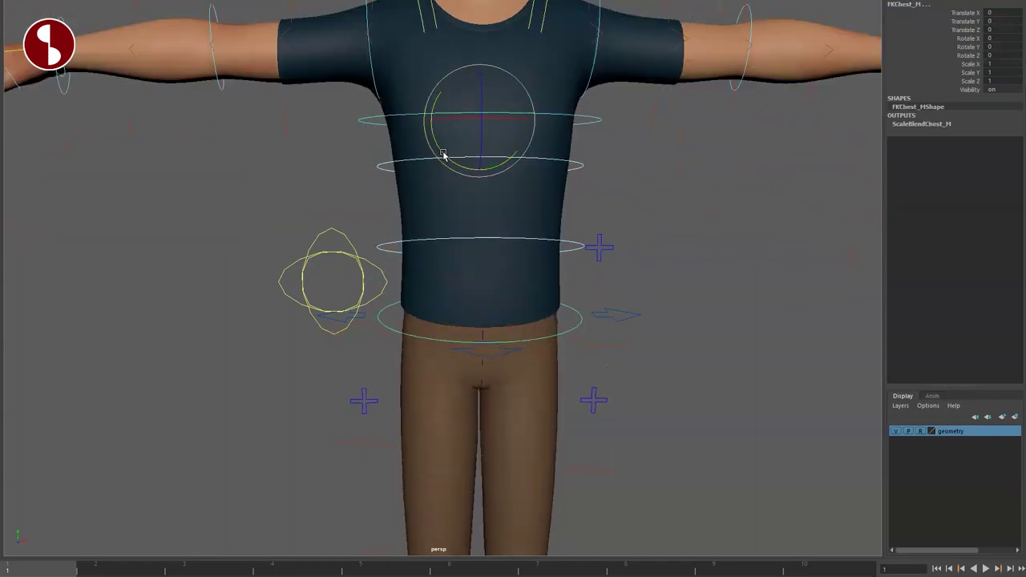
mouse_move(443, 154)
left_mouse_down()
mouse_move(471, 168)
mouse_move(417, 142)
mouse_move(435, 162)
left_mouse_up()
key("ctrl+z")
Step: Try moving the FK chest control on its own, and undo the move
middle_click_drag(401, 160, 450, 279, "alt")
left_click(670, 282)
left_click_drag(670, 283, 629, 273, "alt")
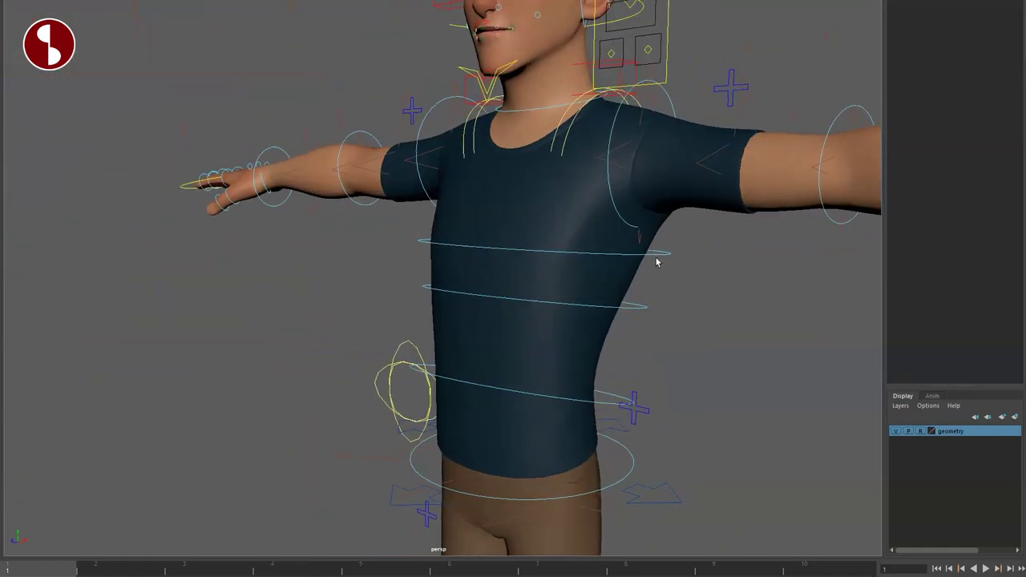
left_click(658, 253)
key("w")
left_click_drag(530, 296, 492, 296, "alt")
left_click_drag(546, 253, 531, 334)
key("ctrl+z")
Step: Try rotating and moving the left scapula control, and undo these changes
middle_click_drag(516, 270, 435, 305, "alt")
left_click_drag(436, 305, 489, 388, "alt")
scroll(488, 389, "up", 3)
middle_click_drag(488, 388, 563, 369, "alt")
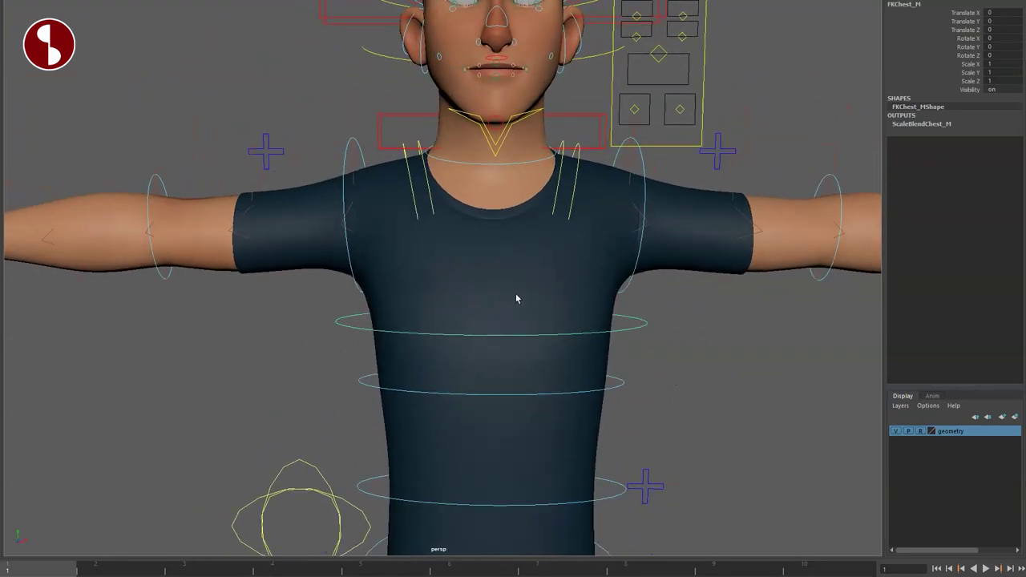
middle_click_drag(565, 238, 484, 280, "alt")
scroll(484, 278, "up", 1)
right_click_drag(504, 214, 428, 289, "alt")
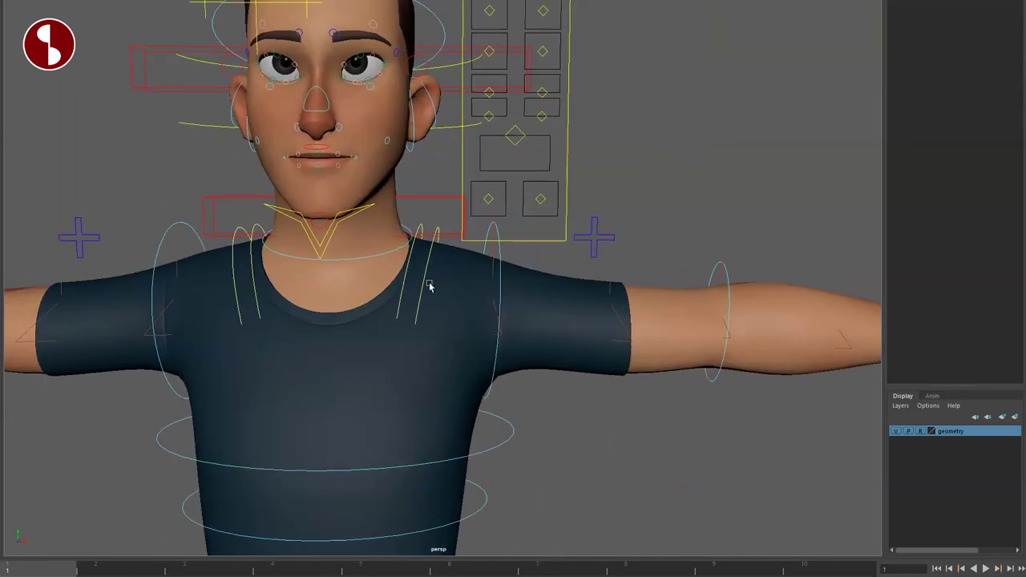
left_click(423, 280)
mouse_move(379, 280)
left_mouse_down()
mouse_move(339, 273)
mouse_move(362, 278)
left_mouse_up()
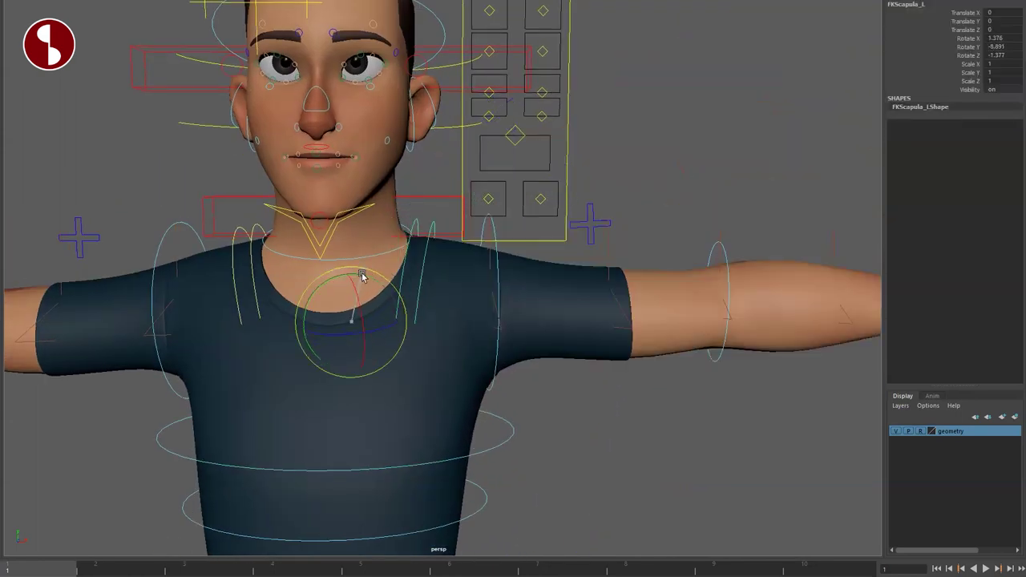
right_click_drag(362, 278, 318, 314, "alt")
key("r")
key("w")
left_click_drag(391, 306, 425, 325)
key("ctrl+z")
key("ctrl+z")
key("ctrl+z")
Step: Try rotating and scaling the left arm's FK controls together from shoulder to wrist, and undo these changes
key("q")
left_click_drag(633, 408, 606, 412, "alt")
left_click_drag(470, 283, 472, 275, "alt")
left_click(488, 257)
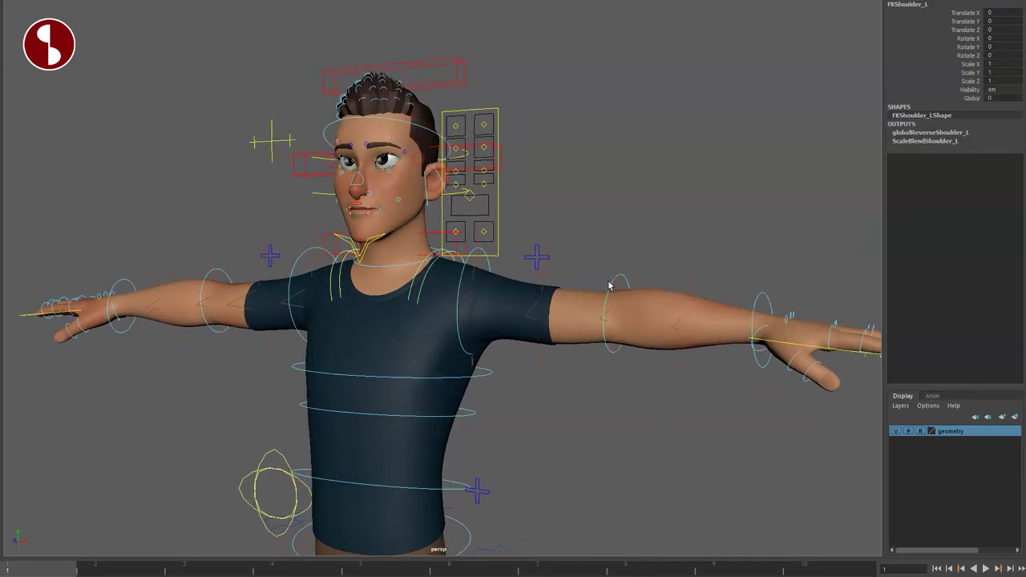
left_click(750, 306, "shift")
key("e")
left_click_drag(715, 333, 798, 337)
key("ctrl+z")
key("r")
key("ctrl+z")
Step: Switch the left arm to IK by setting FKIKBlend to 10 on its FK/IK control
left_click(533, 254)
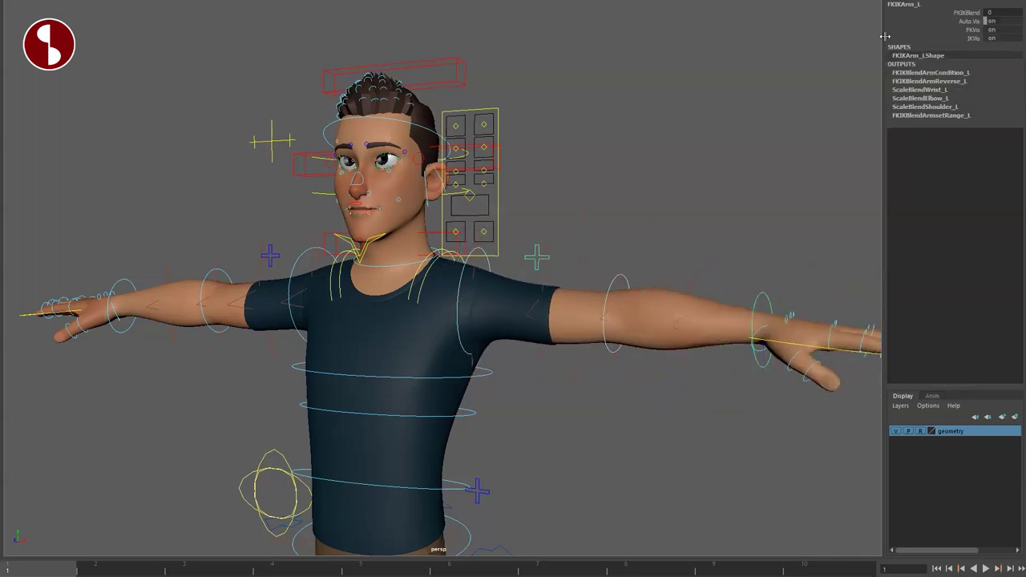
left_click(751, 379)
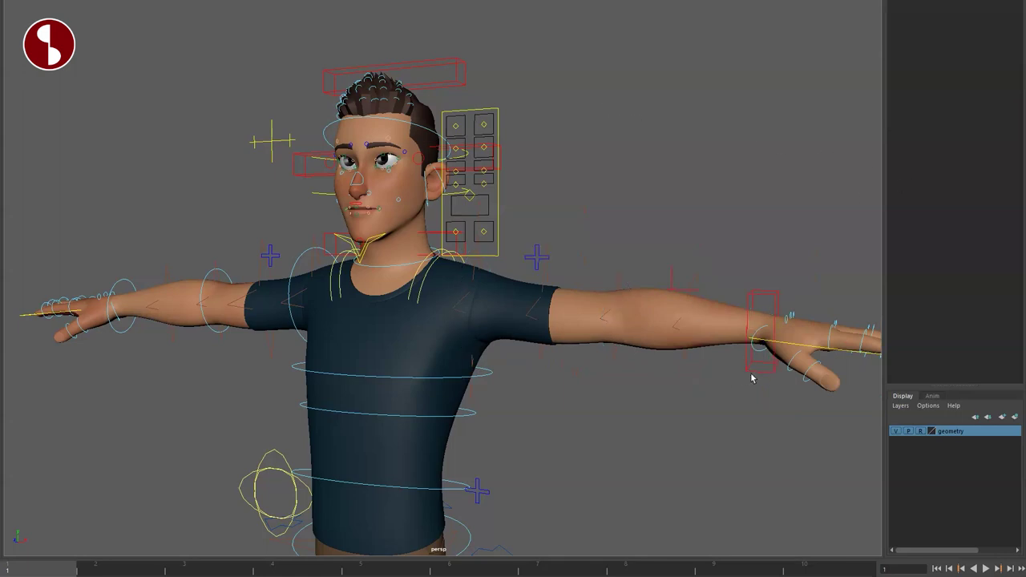
Step: Try raising the left hand above the head with its IK control and rotating the wrist so the fingers point up
middle_click_drag(718, 462, 745, 474, "alt")
right_click_drag(745, 474, 617, 393, "alt")
left_click_drag(613, 375, 653, 386, "alt")
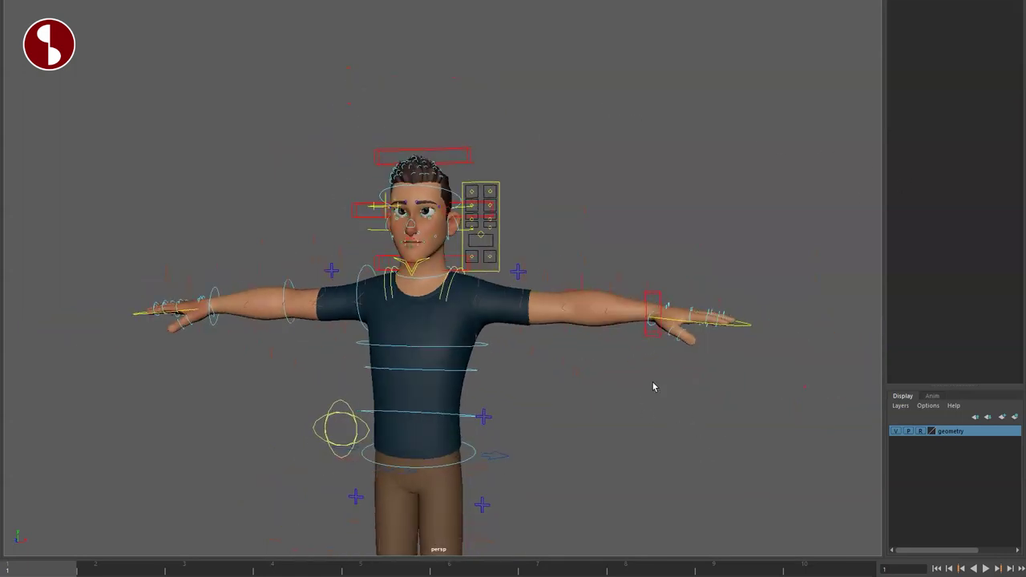
left_click(650, 298)
left_click_drag(650, 299, 505, 141)
key("e")
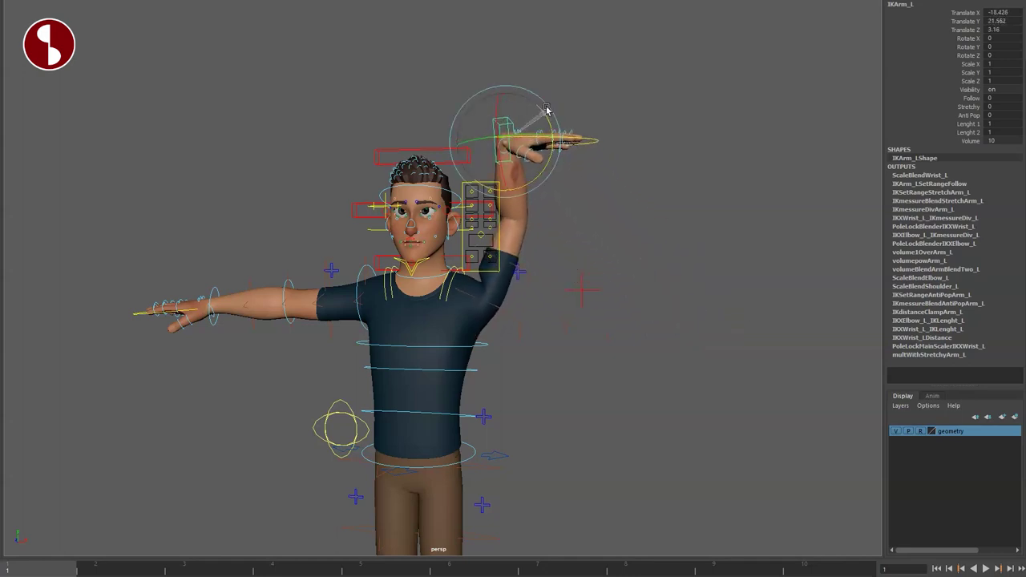
left_click_drag(550, 115, 460, 91)
Step: Try moving the root control with the left IK arm's Follow at 0, and undo the move
left_click(934, 98)
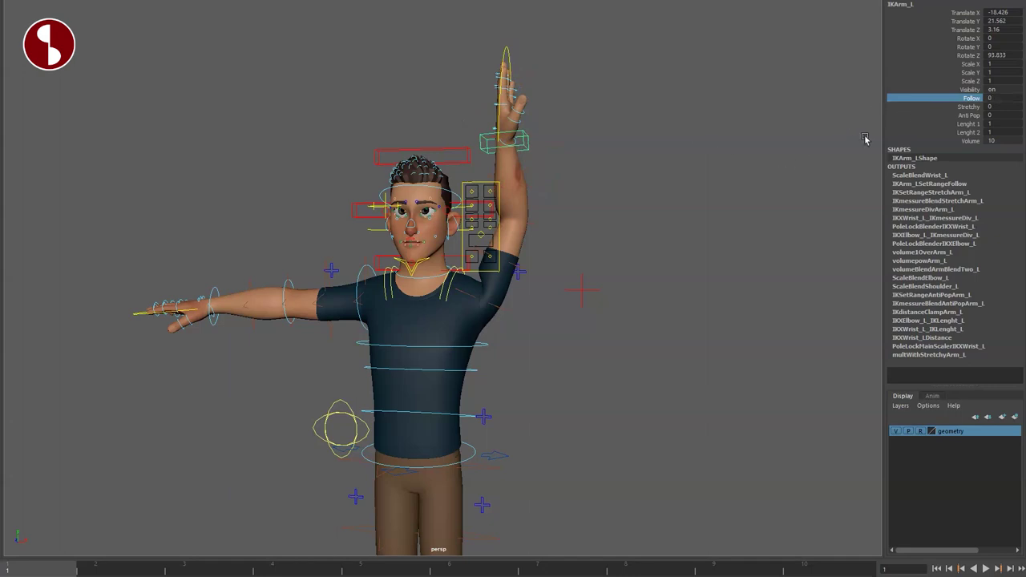
left_click(470, 469)
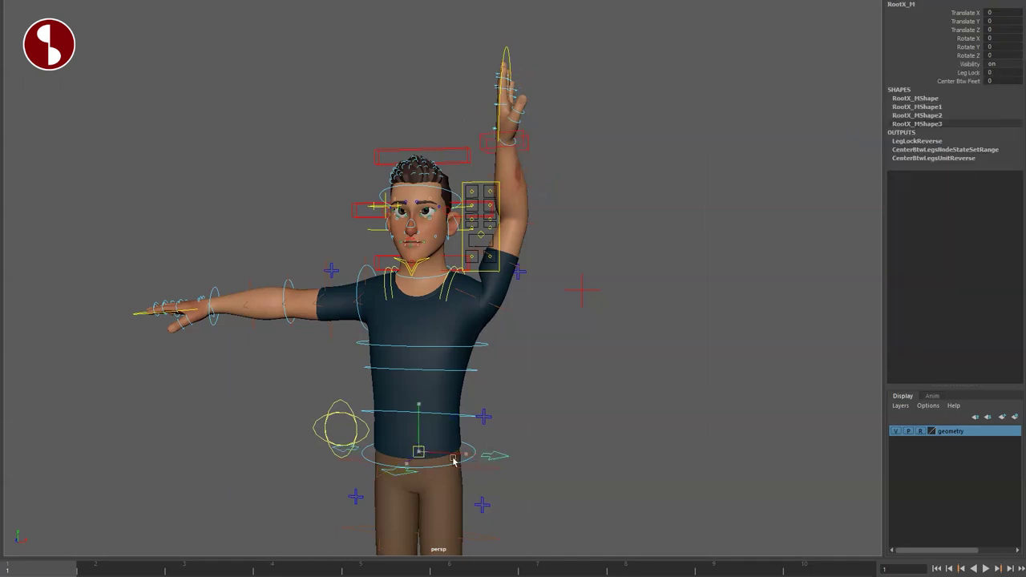
left_click_drag(453, 460, 429, 424)
key("ctrl+z")
Step: Try setting Follow to 10 on the left arm's IK control and moving the root control, undoing the root move
left_click(525, 138)
left_click(935, 99)
middle_click_drag(710, 149, 767, 149)
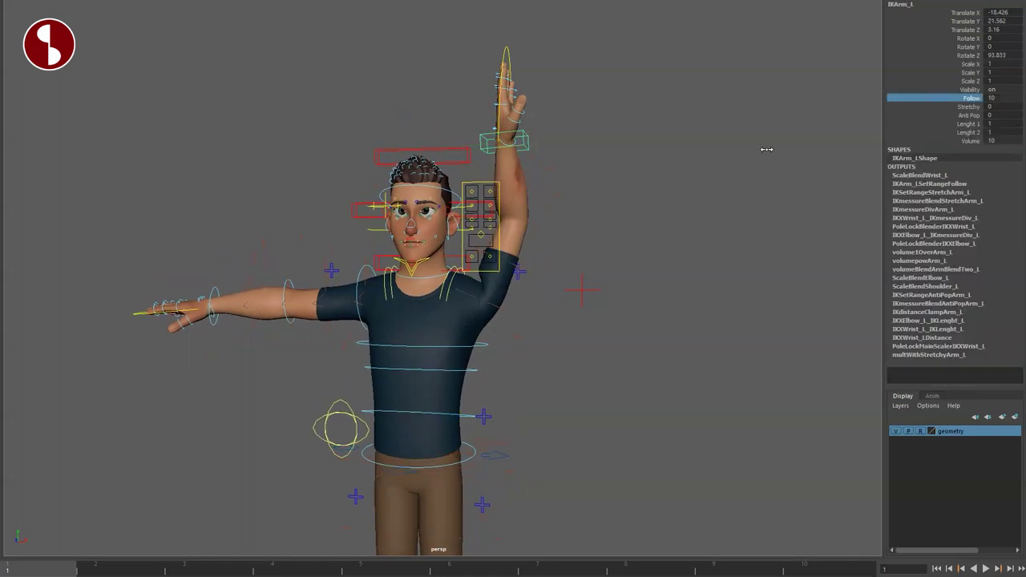
left_click(492, 458)
left_click_drag(418, 452, 456, 441)
key("ctrl+z")
Step: Try pulling the left IK hand beyond the arm's reach and setting Stretchy to 10, and undo these and the Follow change
left_click(519, 145)
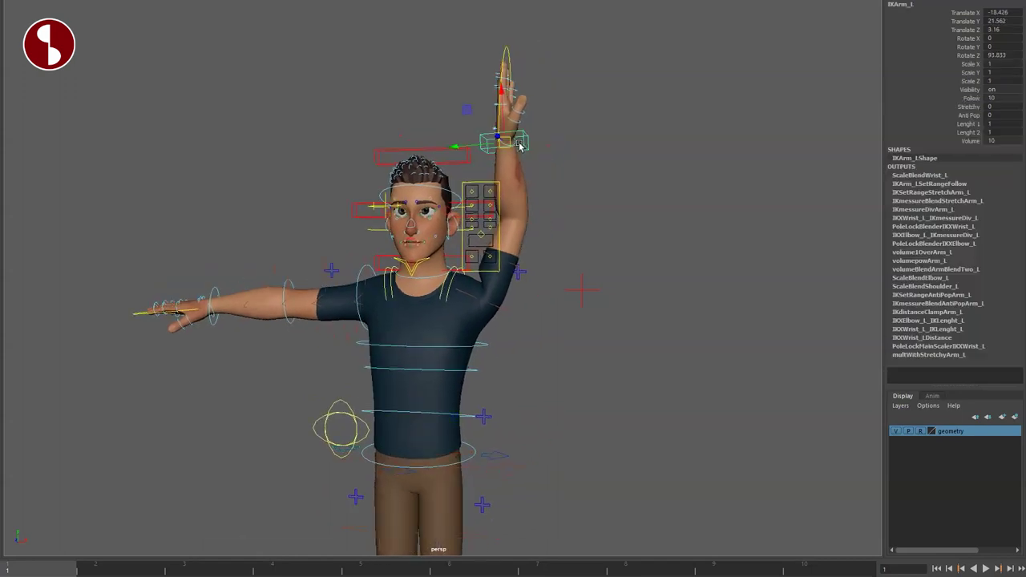
left_click(944, 106)
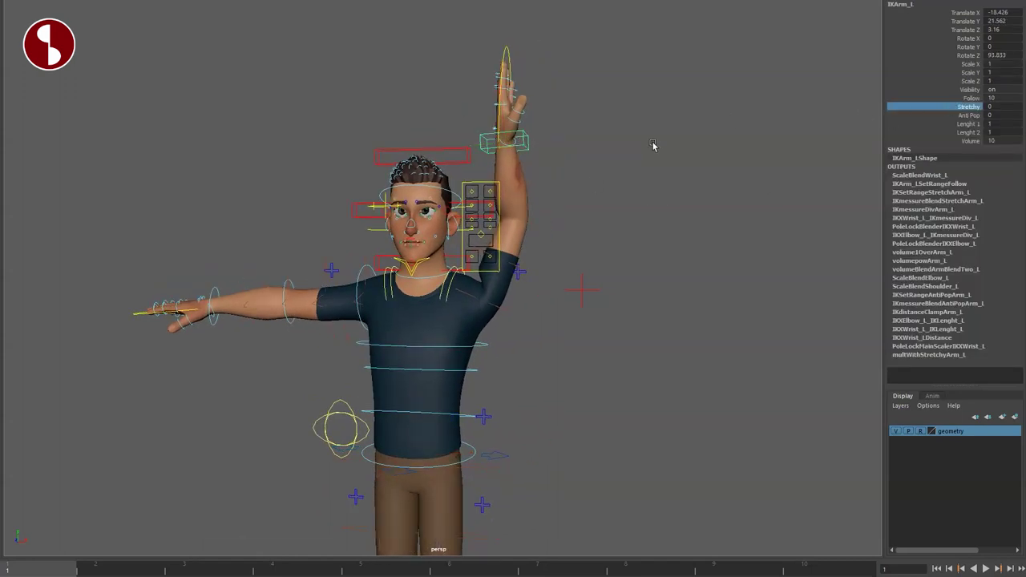
left_click_drag(504, 146, 744, 106)
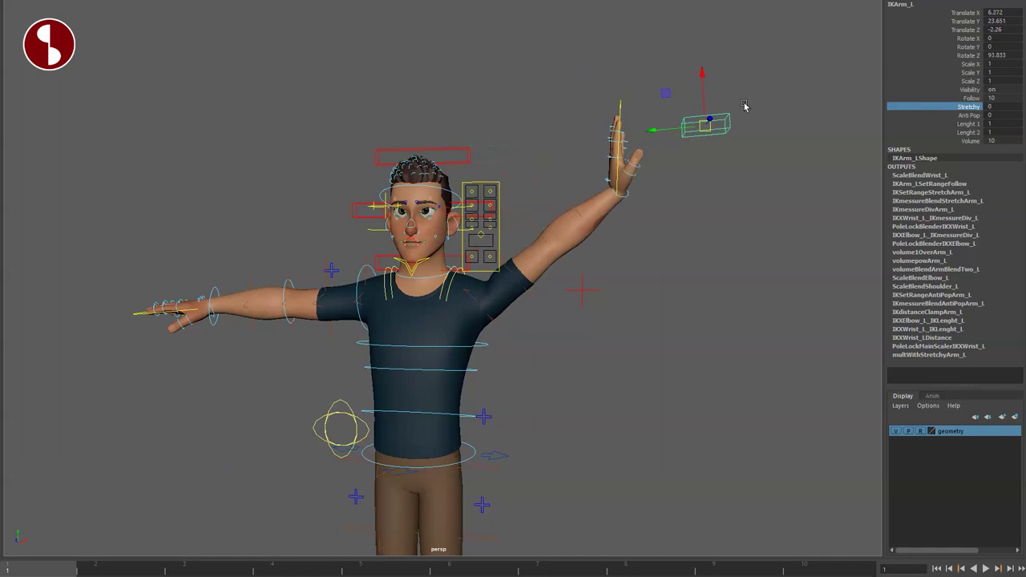
left_click(936, 108)
middle_click_drag(749, 198, 807, 199)
left_click(937, 120)
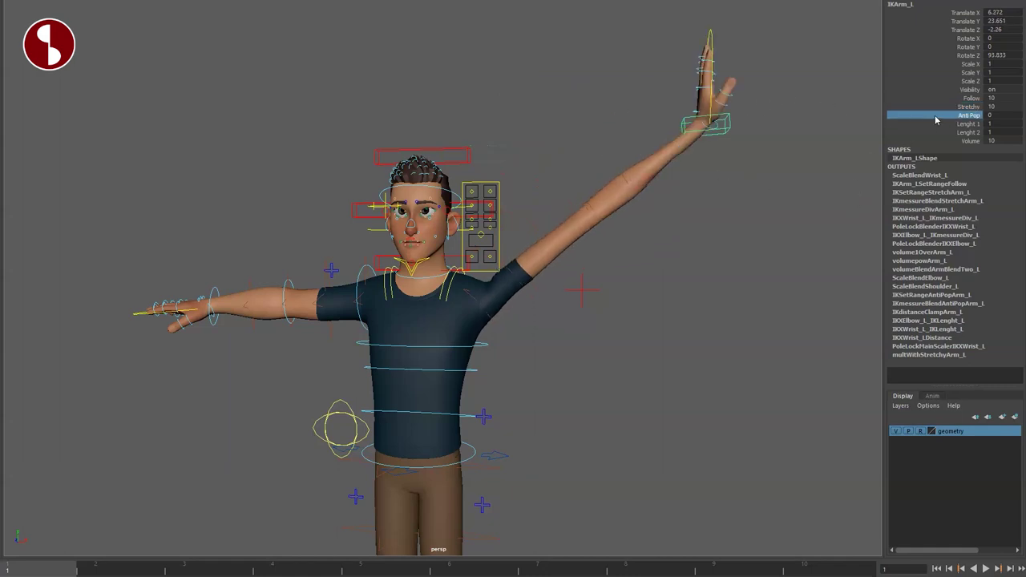
key("ctrl+z")
key("ctrl+z")
key("ctrl+z")
key("ctrl+z")
key("ctrl+z")
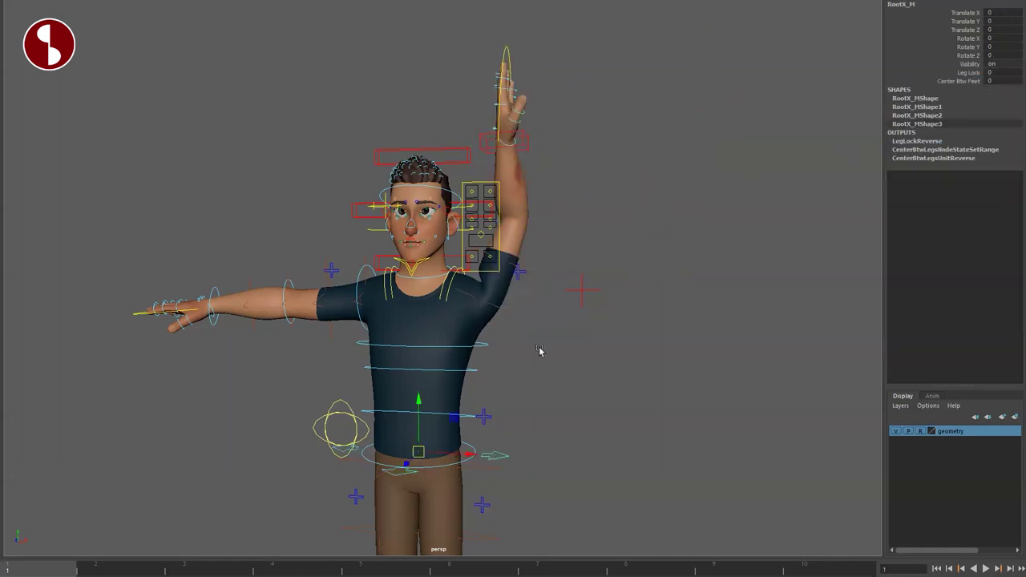
Step: Try rotating the left scapula control with the IK hand raised, and undo back to the arm's rest pose
left_click_drag(497, 336, 493, 329, "alt")
right_click_drag(493, 329, 550, 356, "alt")
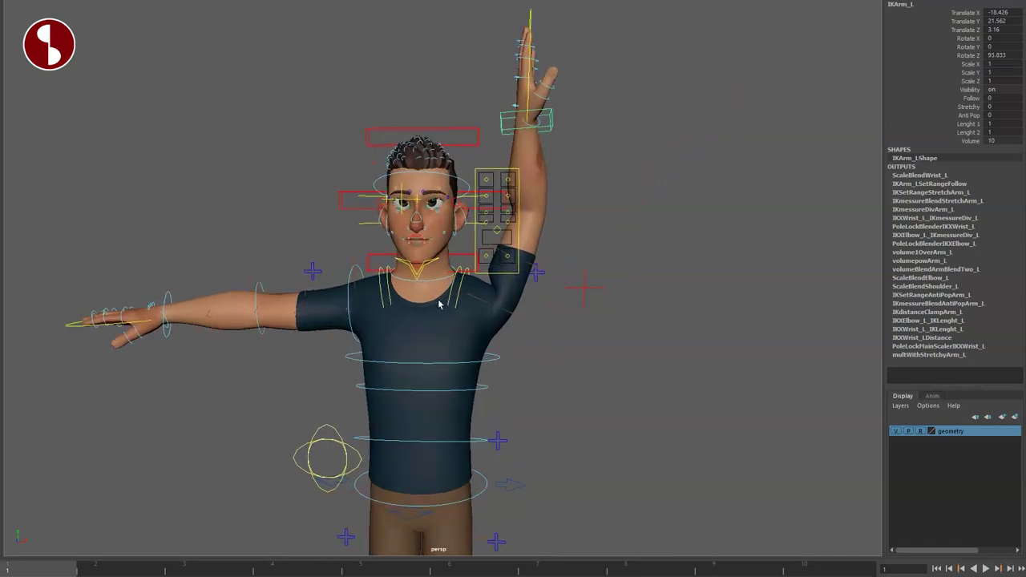
left_click(457, 304)
key("e")
left_click_drag(446, 263, 415, 268)
key("ctrl+z")
key("ctrl+z")
key("ctrl+z")
key("ctrl+z")
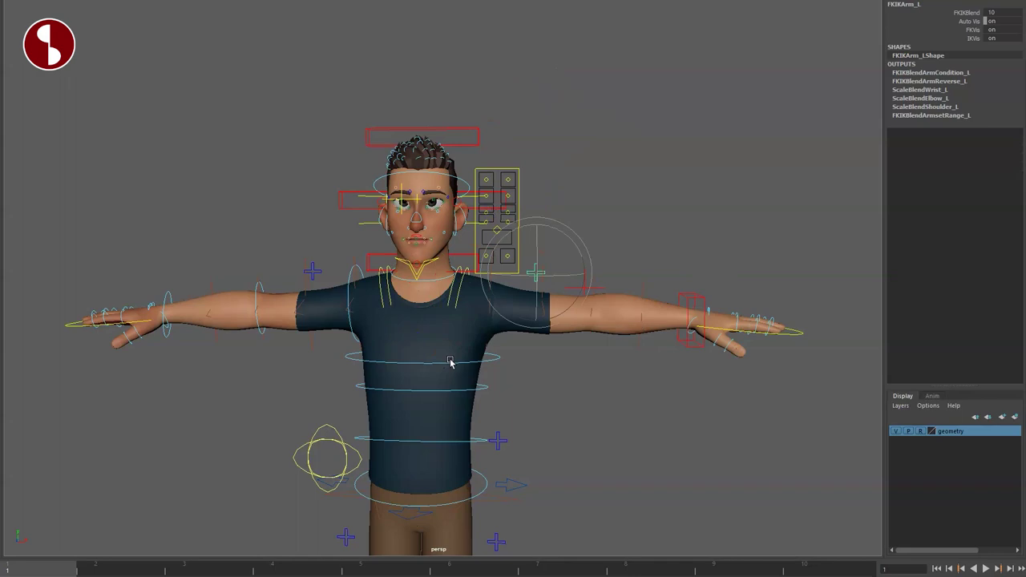
Step: Try moving a bend control on the left upper arm near the shoulder, and undo the move
key("q")
left_click_drag(574, 394, 481, 361, "alt")
right_click_drag(481, 362, 526, 401, "alt")
left_click_drag(526, 400, 521, 386, "alt")
left_click(334, 276)
left_click(337, 277)
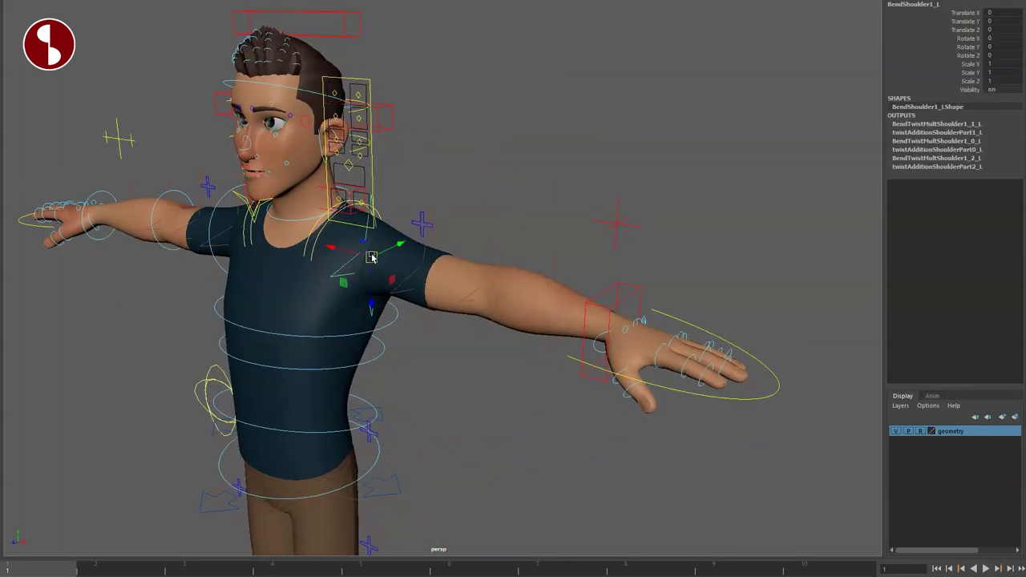
left_click(428, 247)
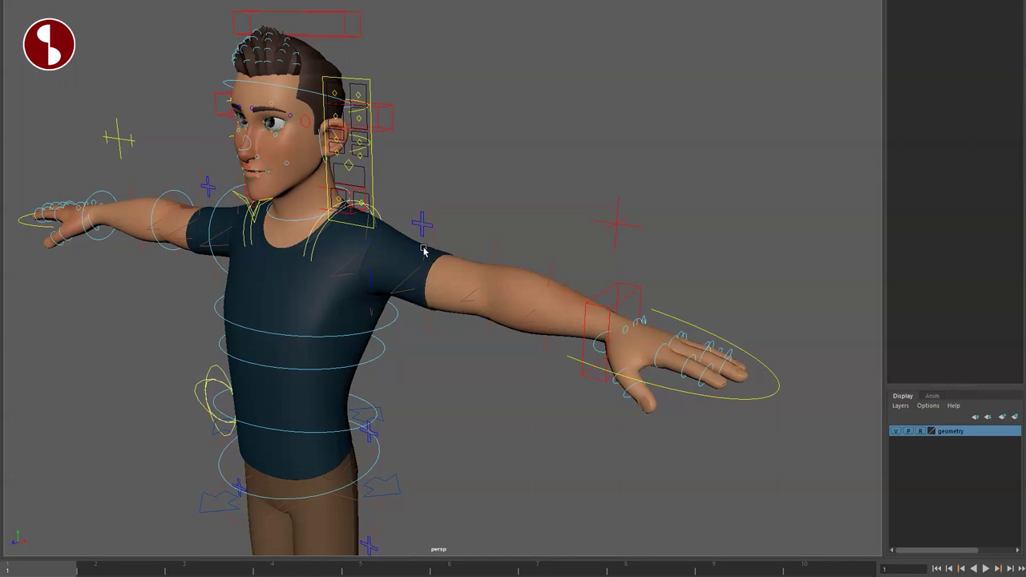
left_click(424, 250)
left_click_drag(427, 275, 435, 224)
key("ctrl+z")
Step: Try moving the bend control on the left forearm, undo the move and select the second elbow bend control
left_click(554, 279)
left_click_drag(555, 280, 550, 256)
key("ctrl+z")
left_click(600, 340)
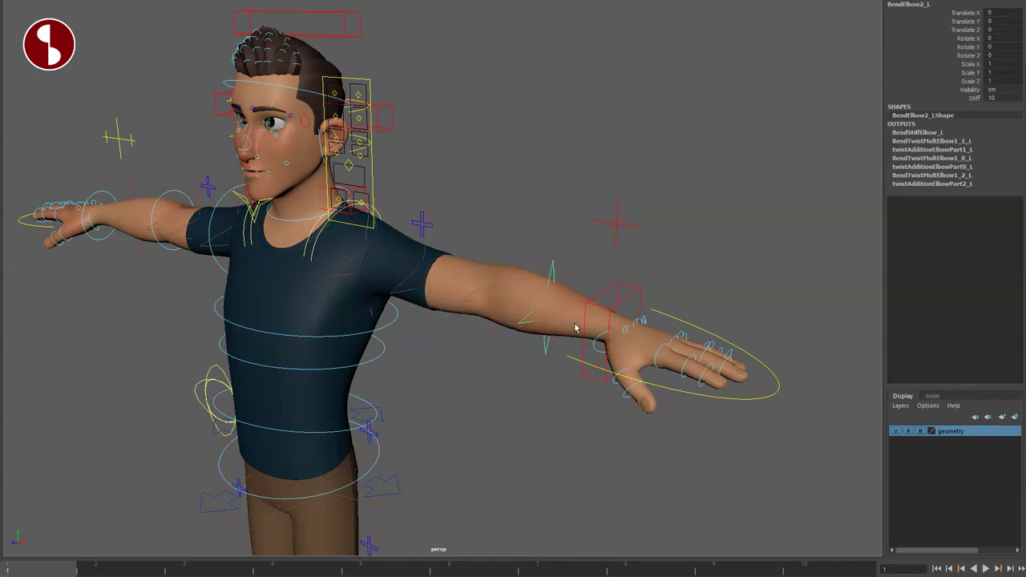
Step: Try moving the left arm's pole vector control downward, and undo the move
right_click_drag(575, 327, 588, 330, "alt")
left_click(641, 198)
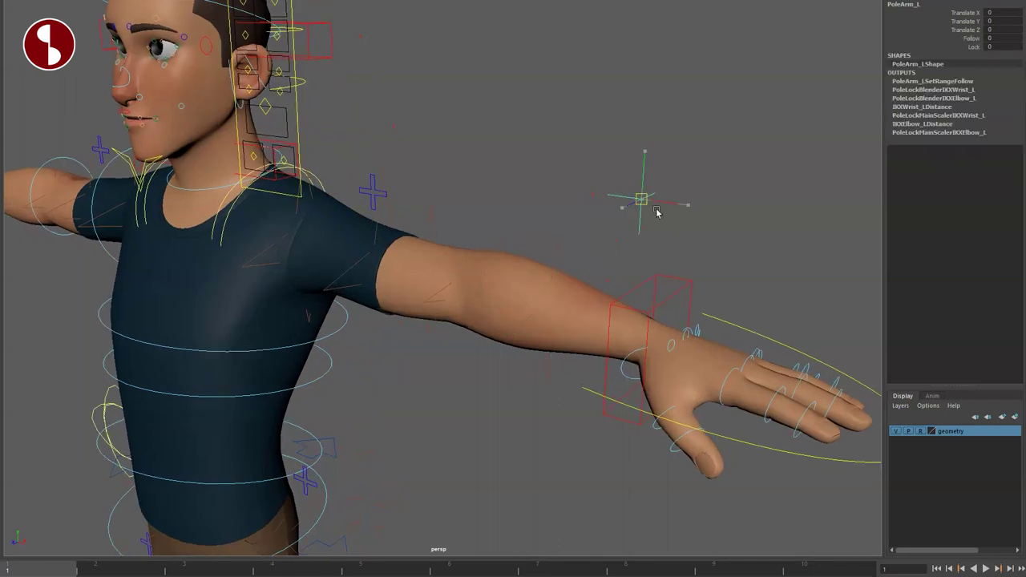
left_click_drag(656, 213, 639, 293)
key("ctrl+z")
right_click_drag(636, 284, 587, 258, "alt")
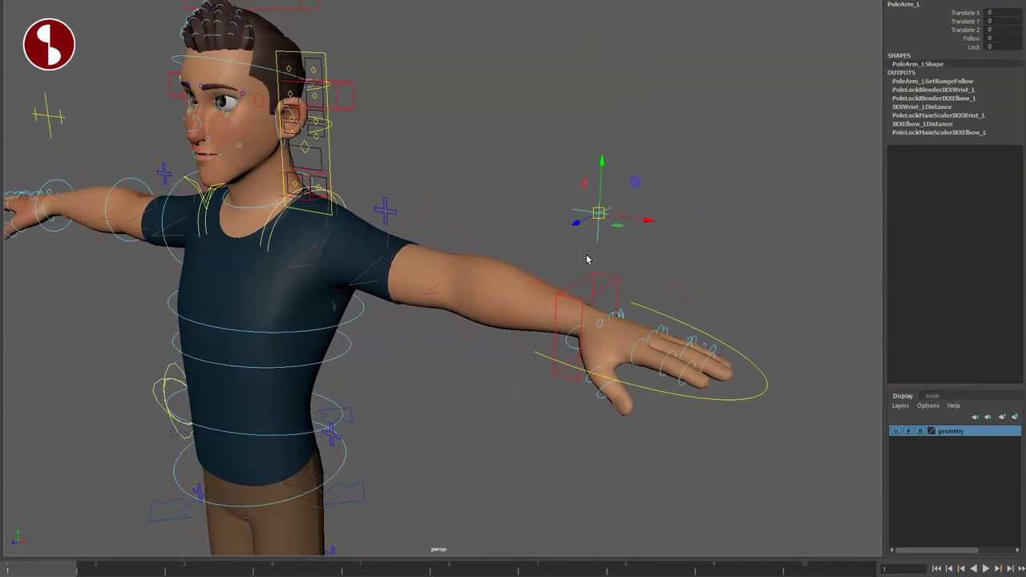
Step: Try adjusting Lock on the left arm's pole vector control and moving the control in a side view of the arm
left_click_drag(688, 285, 613, 304, "alt")
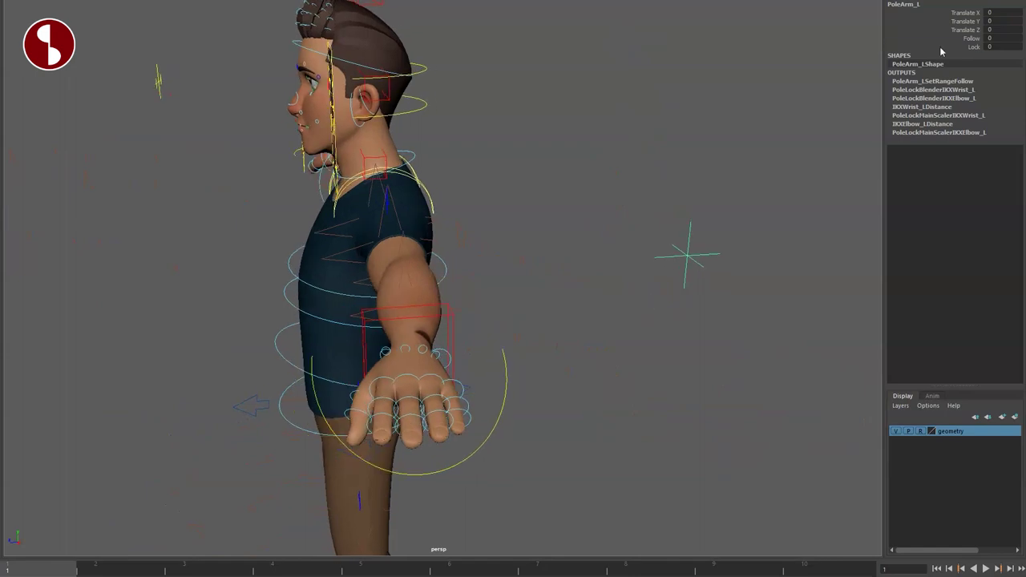
middle_click_drag(640, 155, 694, 164)
key("w")
middle_click_drag(698, 255, 506, 298)
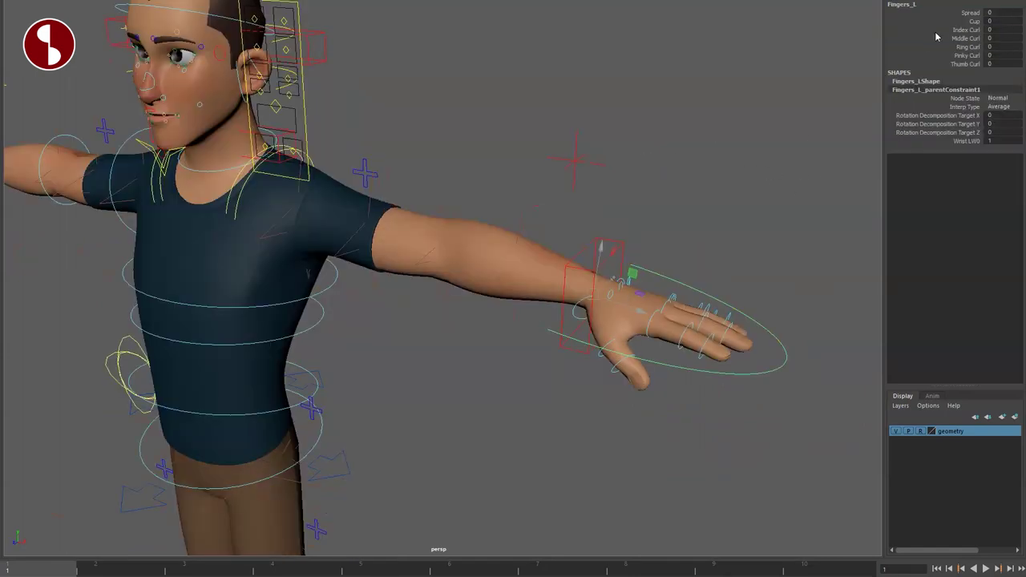
Step: Try the Spread, Cup and five finger Curl attributes on the left hand's Fingers control, returning them to 0
middle_click_drag(676, 105, 790, 117)
key("ctrl+z")
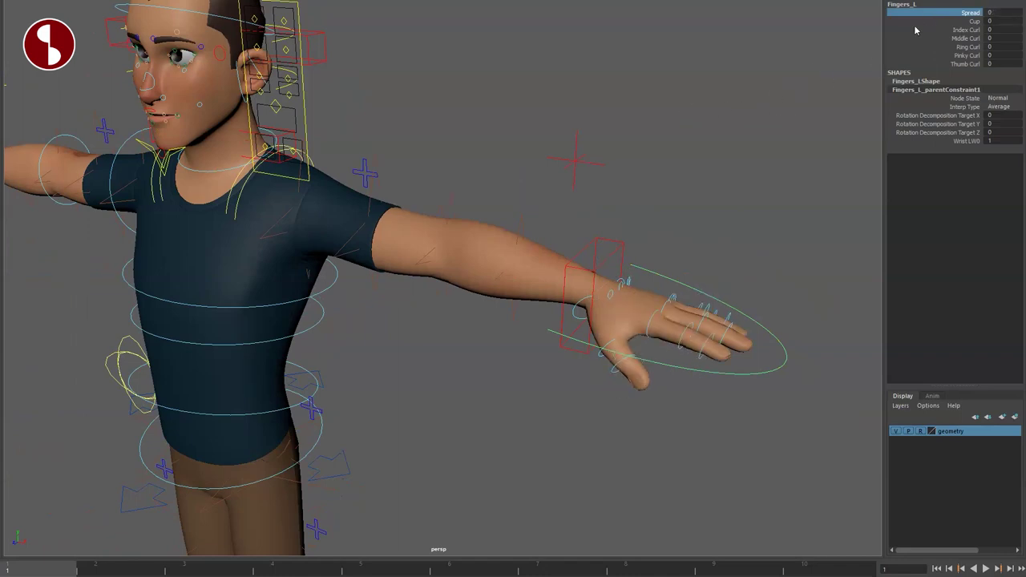
left_click(915, 22)
middle_click_drag(749, 35, 790, 36)
key("ctrl+z")
left_click_drag(924, 31, 923, 76)
middle_click_drag(864, 76, 765, 119)
Step: Try rotating and scaling the left pinky finger's first FK control, and undo both changes
left_click_drag(678, 352, 601, 412, "alt")
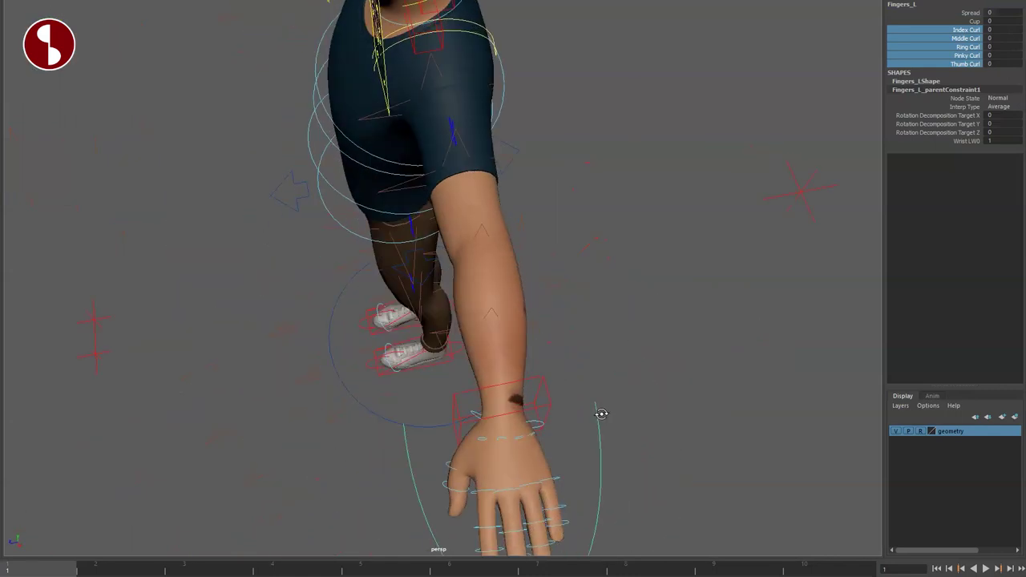
middle_click_drag(496, 459, 506, 327, "alt")
left_click_drag(558, 389, 558, 390)
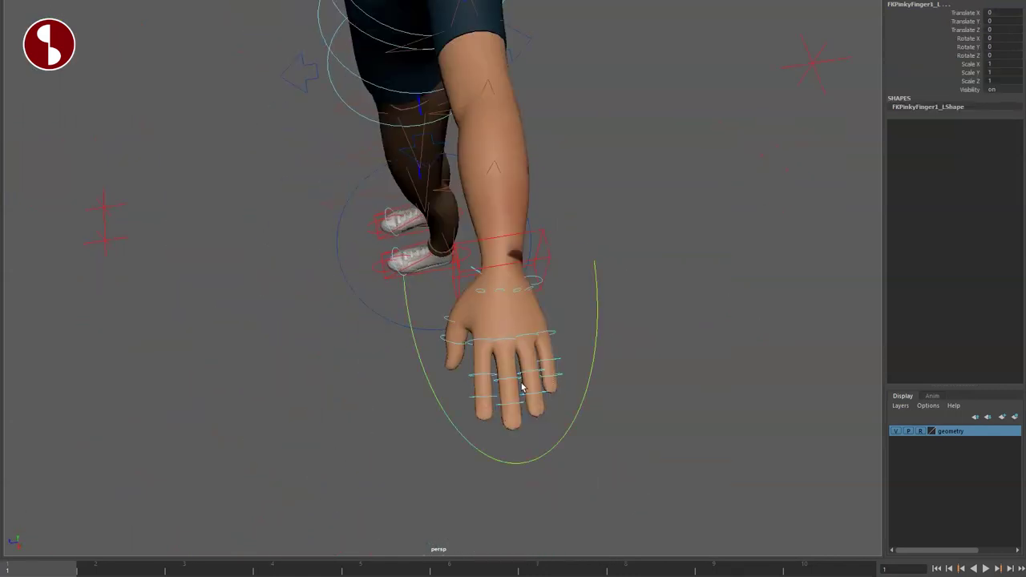
key("e")
left_click_drag(561, 343, 625, 379)
key("ctrl+z")
key("r")
key("ctrl+z")
Step: Select the left arm's IK control to view its attributes
left_click(441, 412)
left_click_drag(408, 417, 484, 369, "alt")
left_click(529, 209)
Step: Open the character's mouth by rotating the jaw control about 21 degrees in X
left_click_drag(383, 321, 265, 358, "alt")
right_click_drag(353, 393, 481, 441, "alt")
middle_click_drag(433, 440, 384, 489, "alt")
right_click_drag(393, 486, 467, 486, "alt")
left_click_drag(491, 392, 492, 392, "alt")
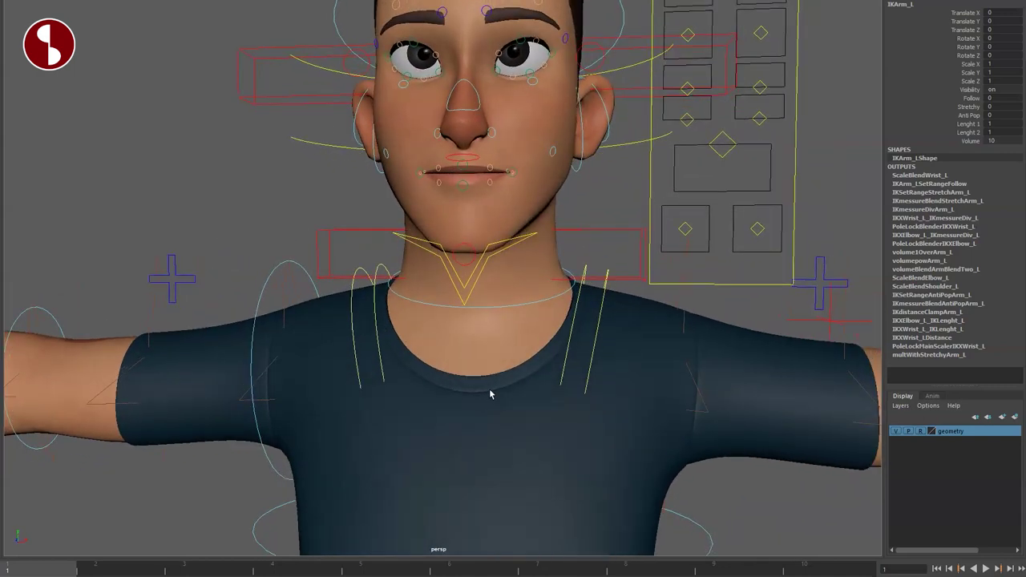
left_click(446, 284)
left_click_drag(473, 174, 473, 190)
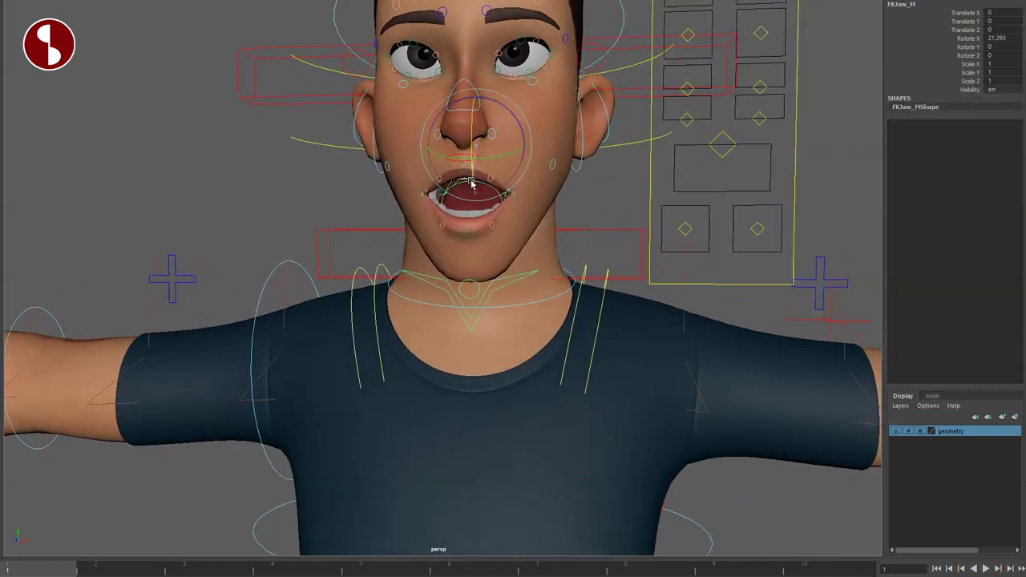
Step: Try moving the chin control with the jaw open, and undo the move
middle_click_drag(449, 276, 489, 356, "alt")
right_click_drag(481, 361, 533, 389, "alt")
middle_click_drag(534, 389, 435, 333, "alt")
right_click_drag(436, 333, 519, 393, "alt")
left_click_drag(519, 393, 513, 385, "alt")
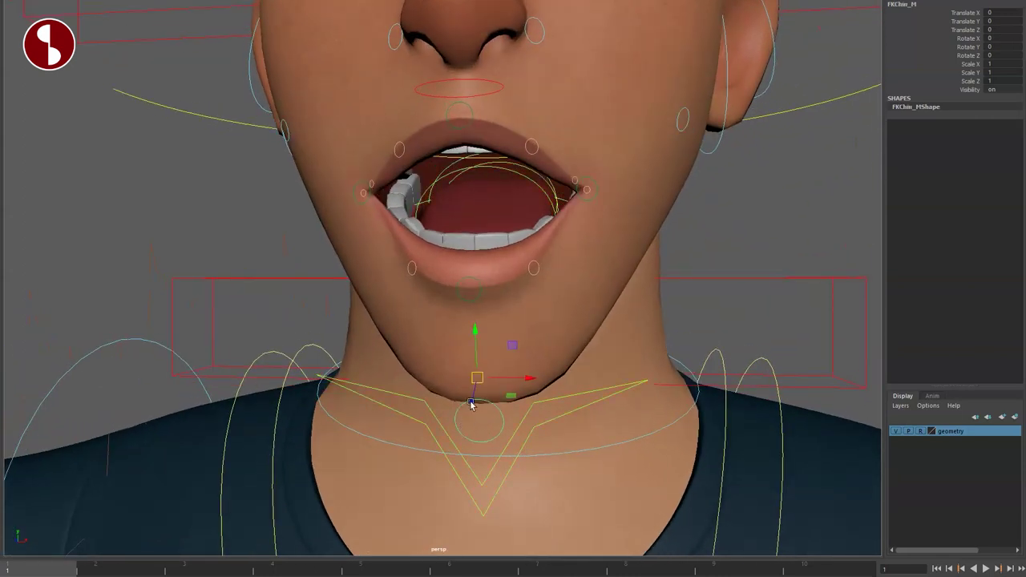
left_click_drag(455, 340, 494, 380)
key("ctrl+z")
Step: Pull the left lip corner control up and outward, about 0.73 in X and 0.83 in Y
key("q")
left_click(633, 190)
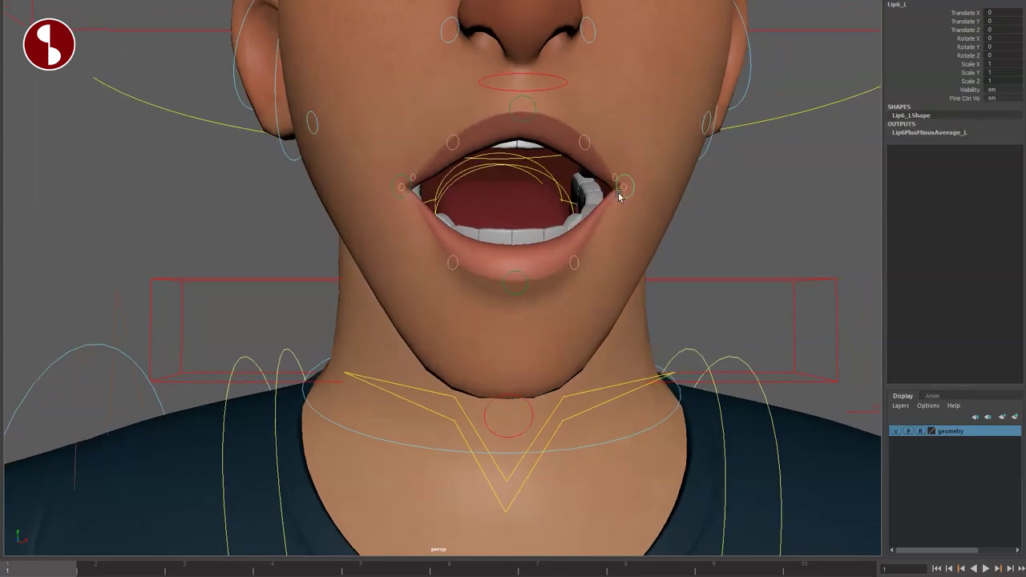
key("w")
left_click_drag(624, 187, 676, 128)
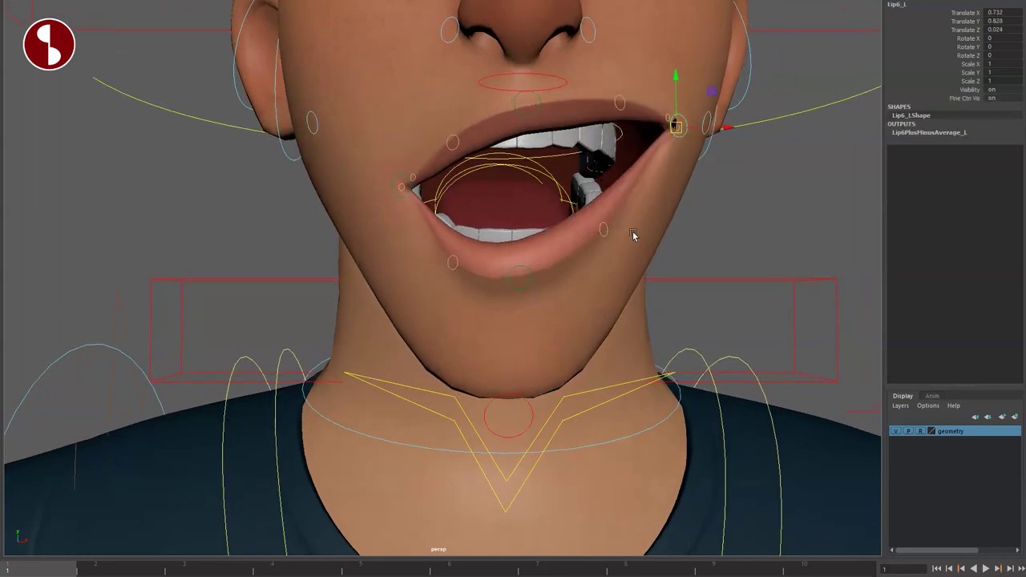
Step: Try moving the upper teeth control down and sideways, undoing each move
left_click(622, 130)
left_click(594, 147)
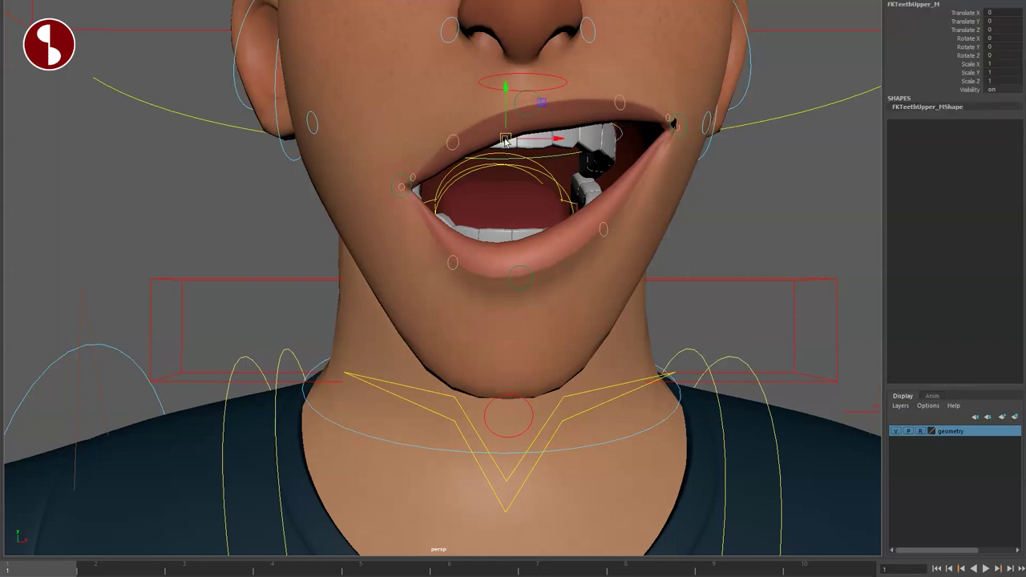
left_click_drag(506, 140, 498, 189)
key("ctrl+z")
left_click_drag(504, 141, 473, 142)
key("ctrl+z")
Step: Try raising the left upper lip control, and undo back to the lip corner's rest position
left_click(610, 181)
left_click(618, 110)
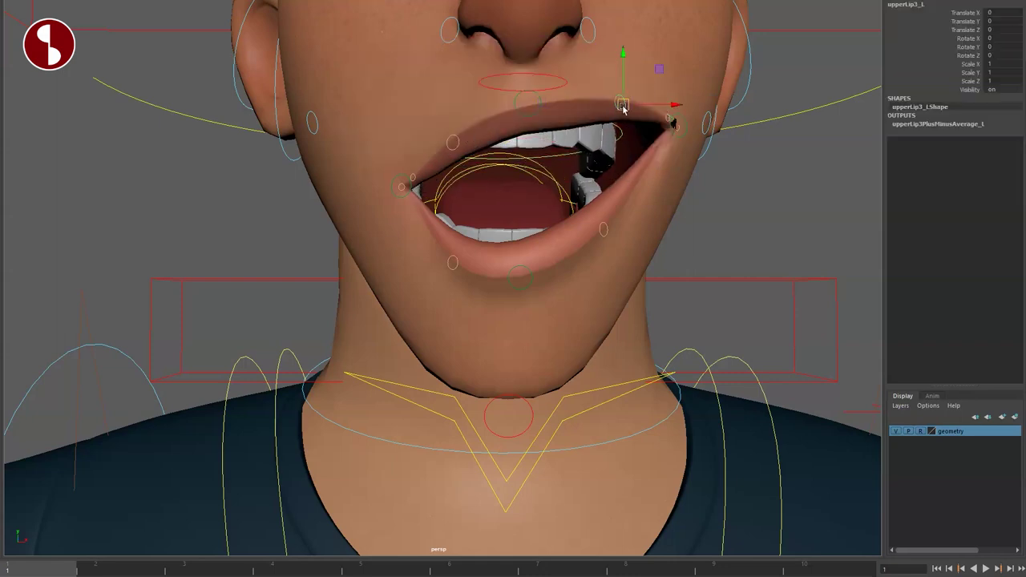
left_click_drag(623, 106, 632, 44)
key("ctrl+z")
key("ctrl+z")
key("ctrl+z")
key("ctrl+z")
key("ctrl+z")
key("ctrl+z")
key("ctrl+z")
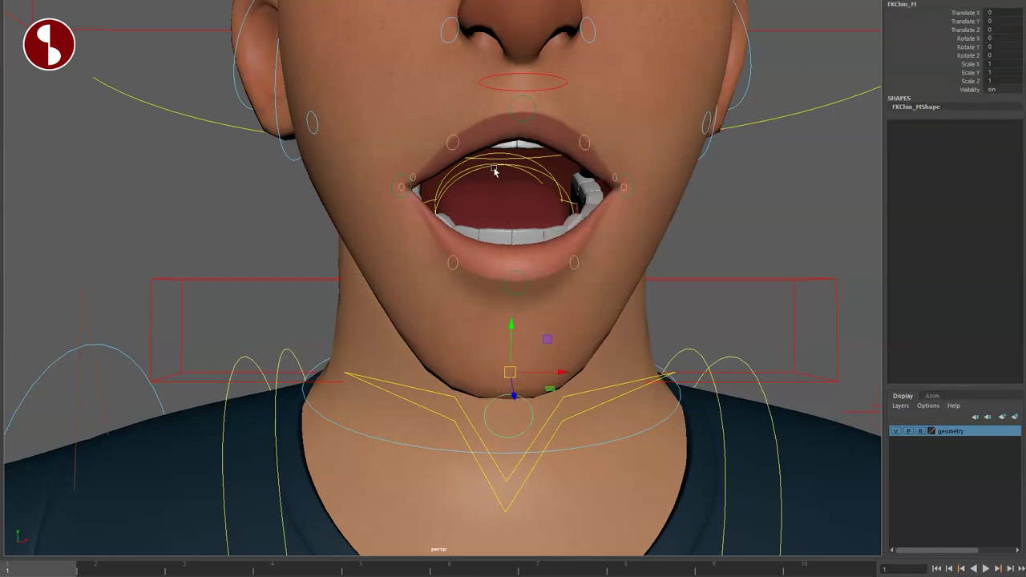
Step: Try adjusting the controls around the centre of the upper lip, and undo all the changes
left_click(499, 93)
mouse_move(518, 123)
left_mouse_down()
mouse_move(486, 117)
mouse_move(522, 170)
mouse_move(507, 126)
mouse_move(529, 78)
mouse_move(528, 179)
mouse_move(537, 101)
mouse_move(529, 137)
left_mouse_up()
key("ctrl+z")
left_click(514, 112)
left_click(518, 119)
key("ctrl+z")
key("e")
key("ctrl+z")
key("ctrl+z")
key("ctrl+z")
key("ctrl+z")
key("ctrl+z")
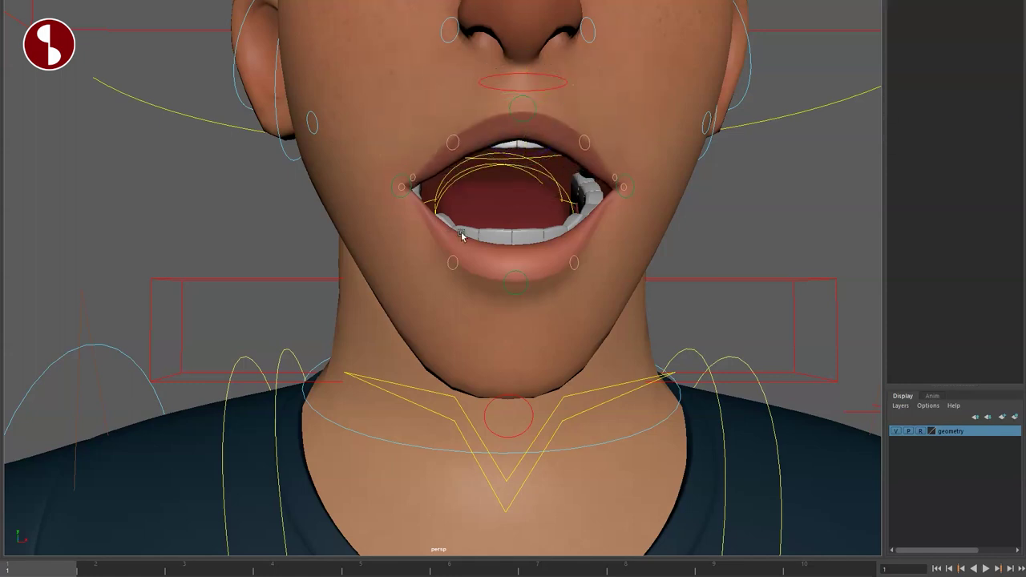
Step: Try moving the second tongue control inside the open mouth, and undo the move
left_click(548, 178)
left_click_drag(546, 207, 369, 202, "alt")
key("w")
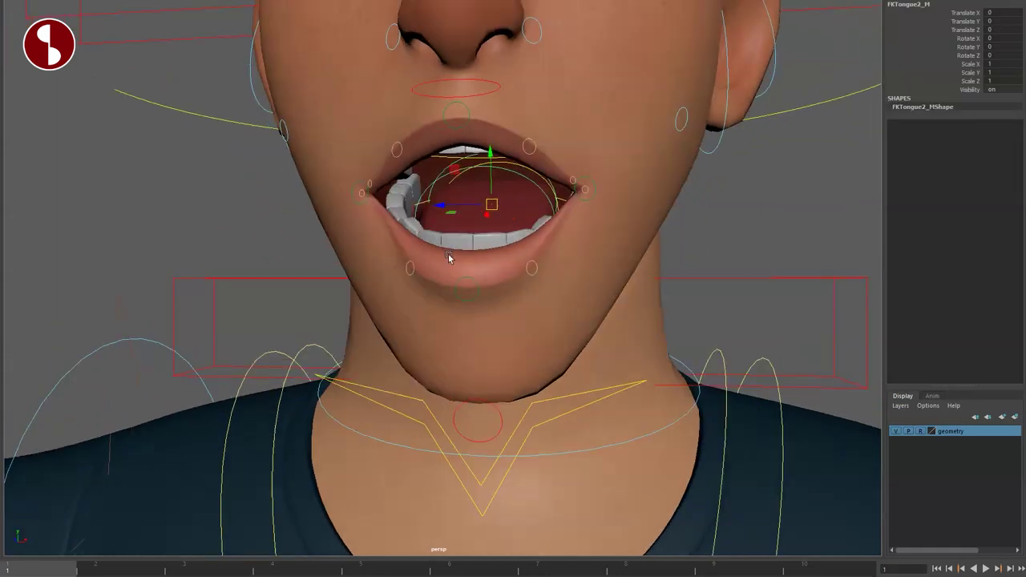
scroll(448, 253, "up", 2)
left_click_drag(483, 217, 505, 259)
key("ctrl+z")
key("ctrl+z")
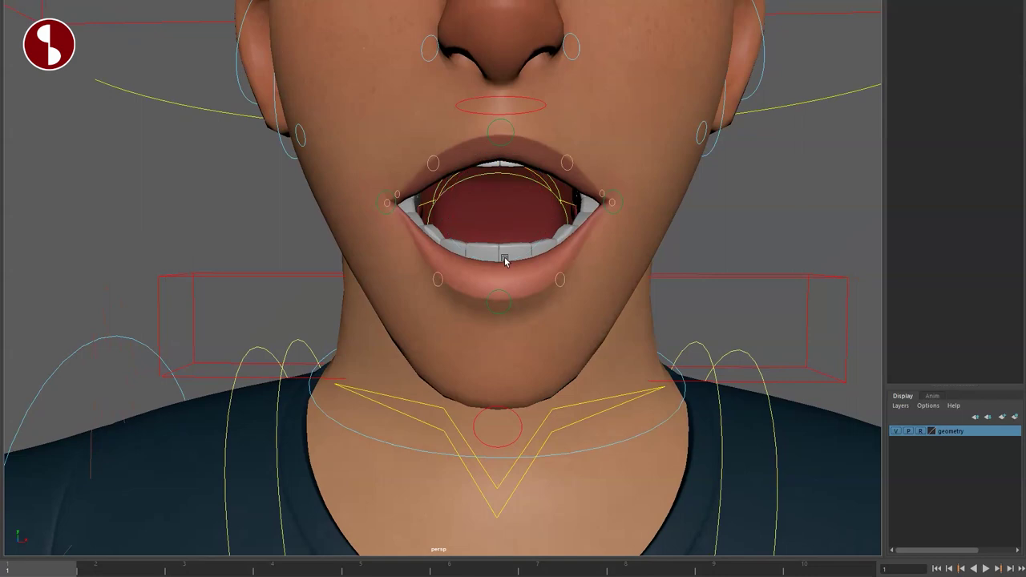
Step: Try scaling up the third tongue control, and undo the scaling
left_click(490, 184)
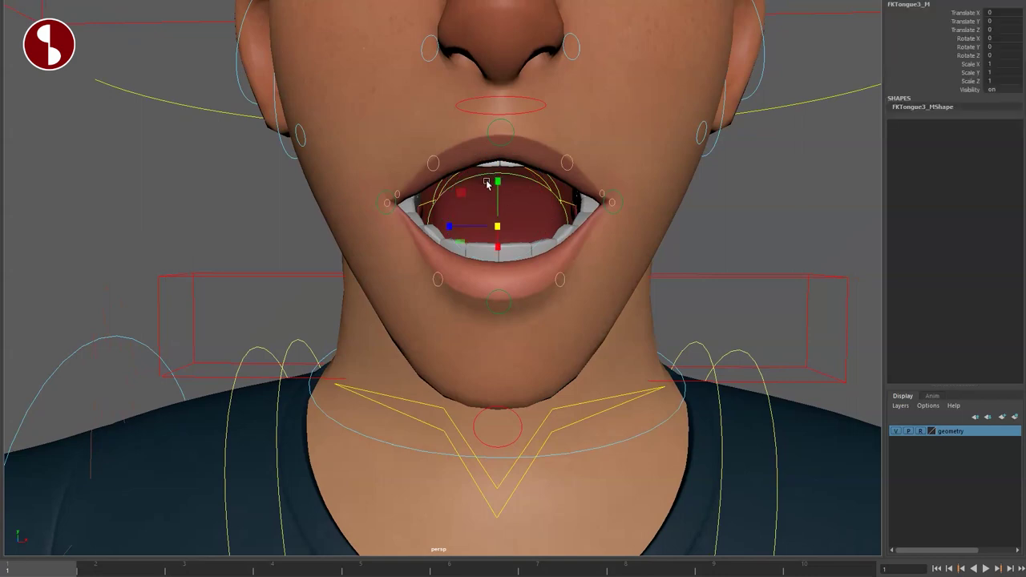
left_click_drag(495, 225, 708, 282)
key("ctrl+z")
key("ctrl+z")
Step: Try moving the right brow control and the right eye control in the face control box, undoing the changes
scroll(518, 289, "down", 4)
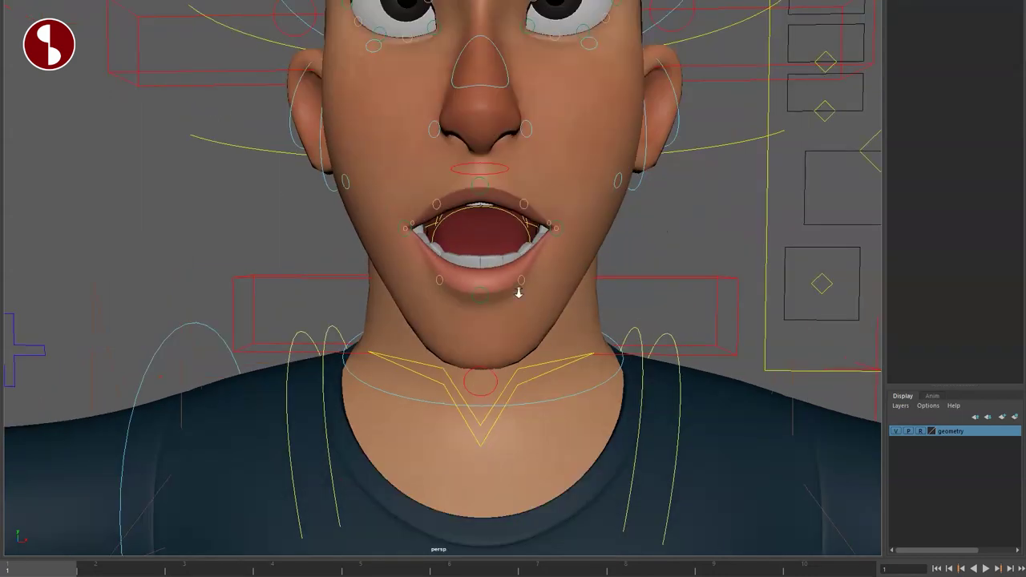
scroll(584, 296, "down", 3)
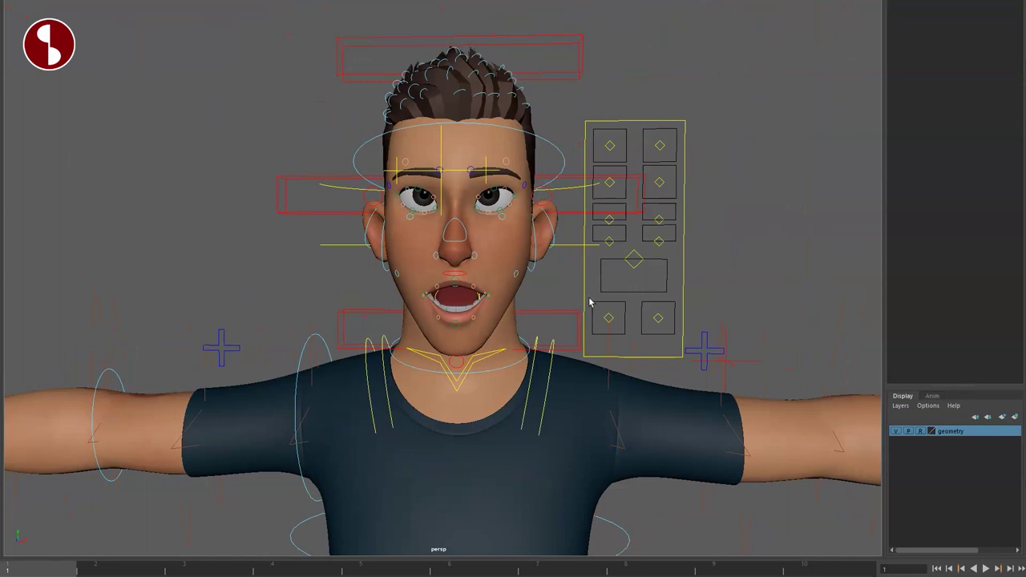
left_click(611, 146)
mouse_move(610, 146)
left_mouse_down()
mouse_move(595, 147)
mouse_move(611, 133)
left_mouse_up()
key("ctrl+z")
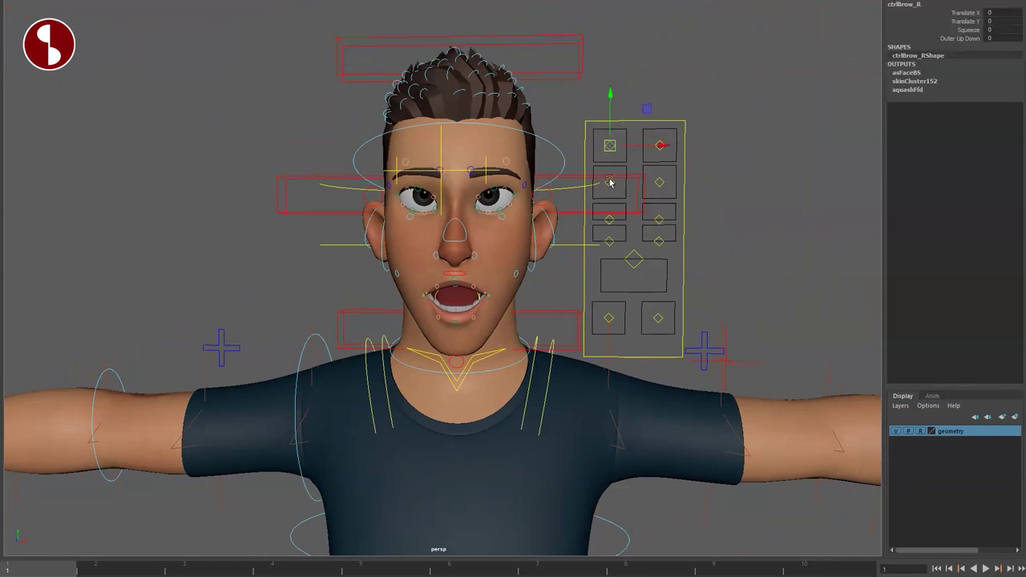
left_click(610, 184)
key("ctrl+z")
left_click_drag(613, 186, 607, 248)
Step: Try moving the right nose control in the face box, check the right nose corner control, and undo
left_click(610, 230)
left_click(609, 225)
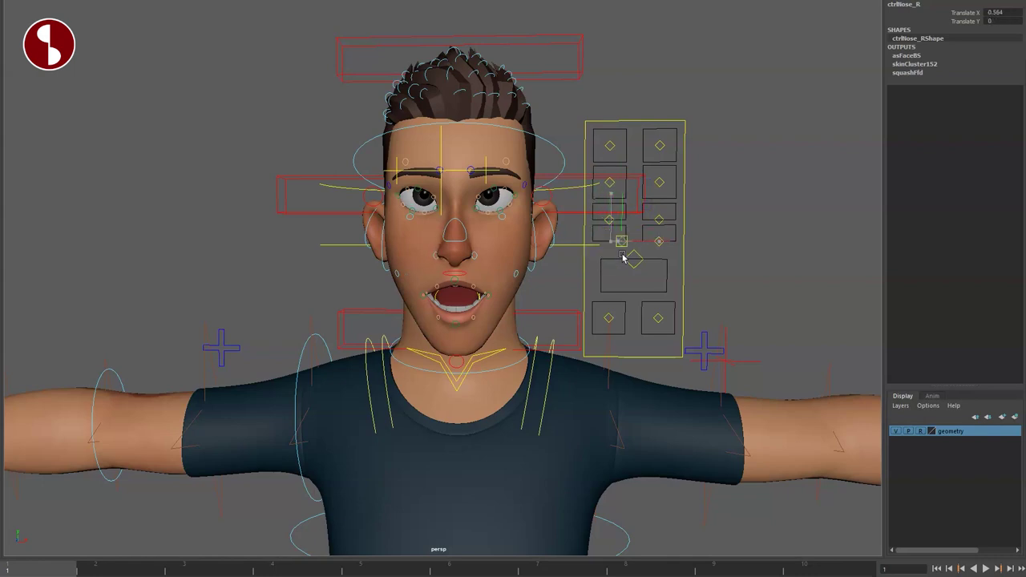
middle_click_drag(638, 260, 629, 264)
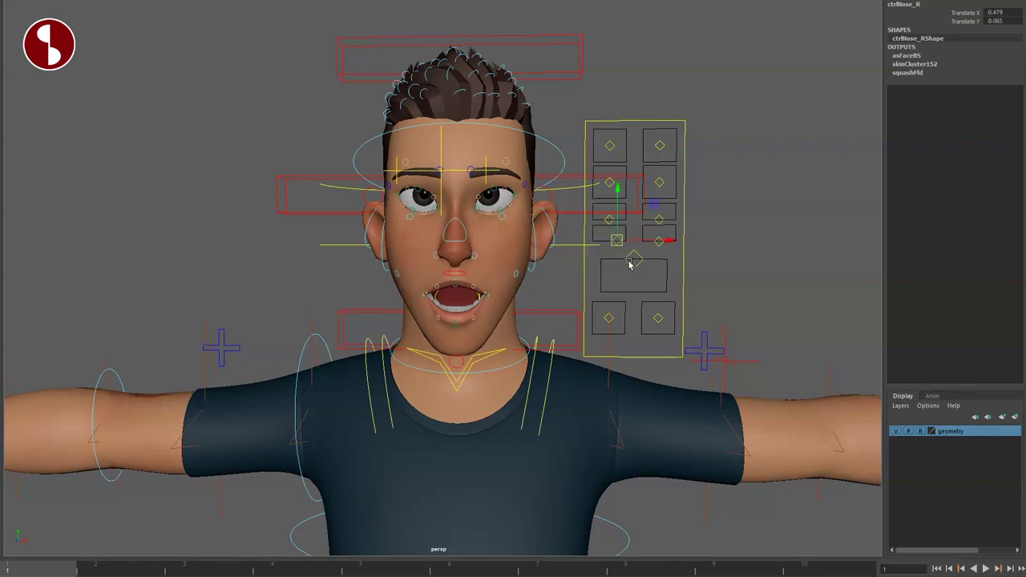
left_click(436, 260)
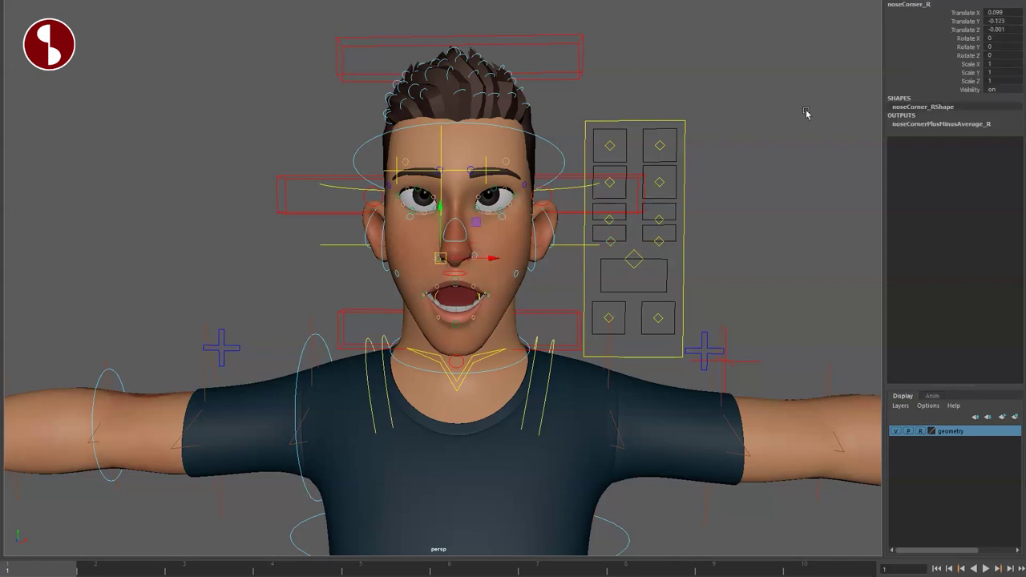
left_click(609, 254)
key("ctrl+z")
Step: Try moving the central mouth control in the face control box, and undo the move
left_click(631, 270)
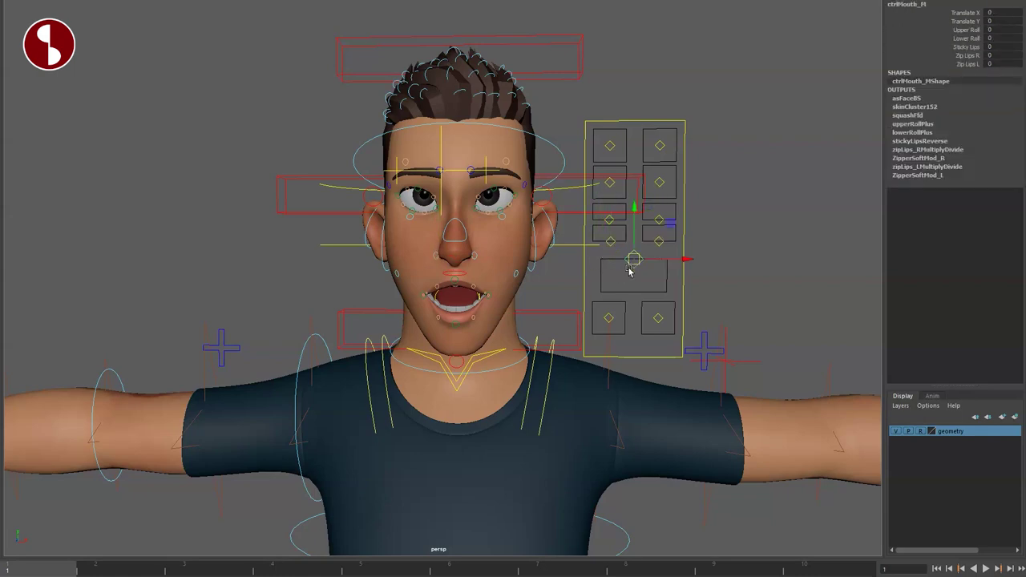
mouse_move(633, 272)
middle_mouse_down()
mouse_move(654, 279)
mouse_move(663, 272)
mouse_move(626, 284)
mouse_move(683, 247)
mouse_move(641, 242)
mouse_move(622, 280)
middle_mouse_up()
key("ctrl+z")
Step: Try moving the mouth corner controls in the face control box, and undo the moves
left_click(610, 318)
middle_click_drag(611, 318, 647, 324)
key("ctrl+z")
key("ctrl+z")
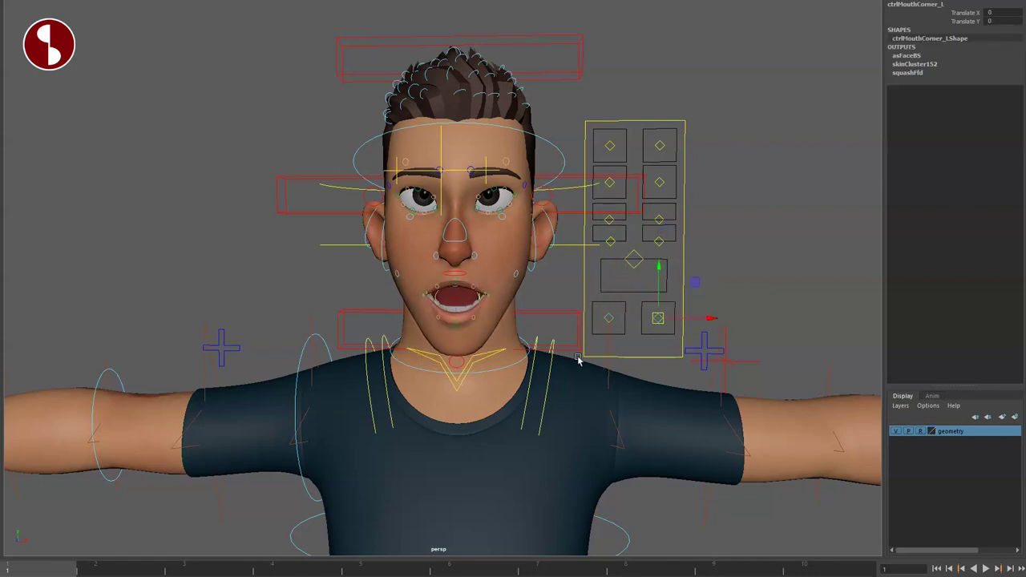
Step: Close the jaw with its control and try moving the central mouth control, undoing the mouth move
left_click(451, 366)
left_click_drag(455, 281, 456, 242)
left_click(630, 266)
left_click_drag(629, 267, 655, 343)
key("ctrl+z")
key("ctrl+z")
key("ctrl+z")
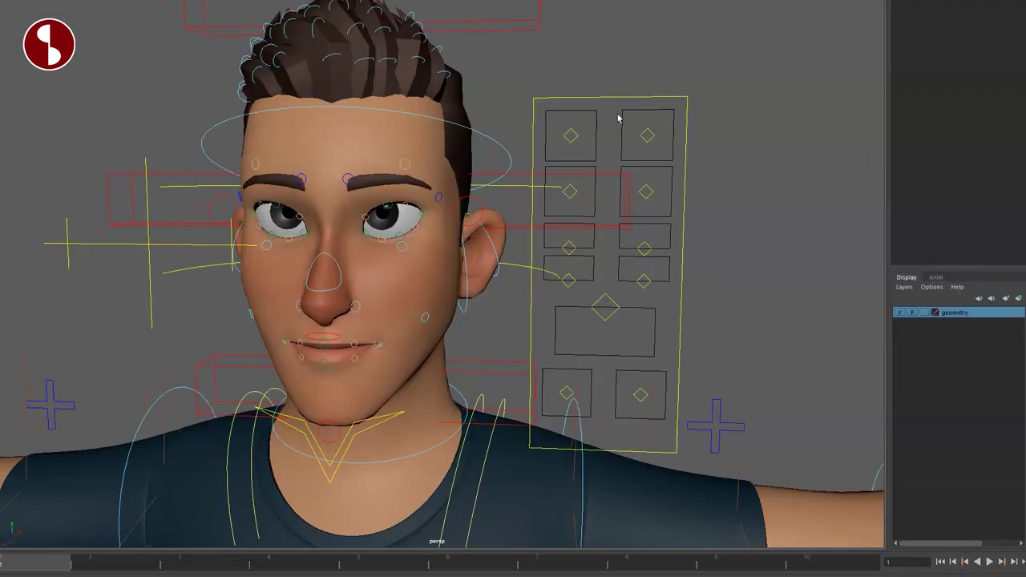
Step: Try toggling the Limits through Render Spheres attributes together on the face control box, and deselect the box
left_click(619, 119)
left_click(967, 96)
left_click_drag(967, 96, 965, 155)
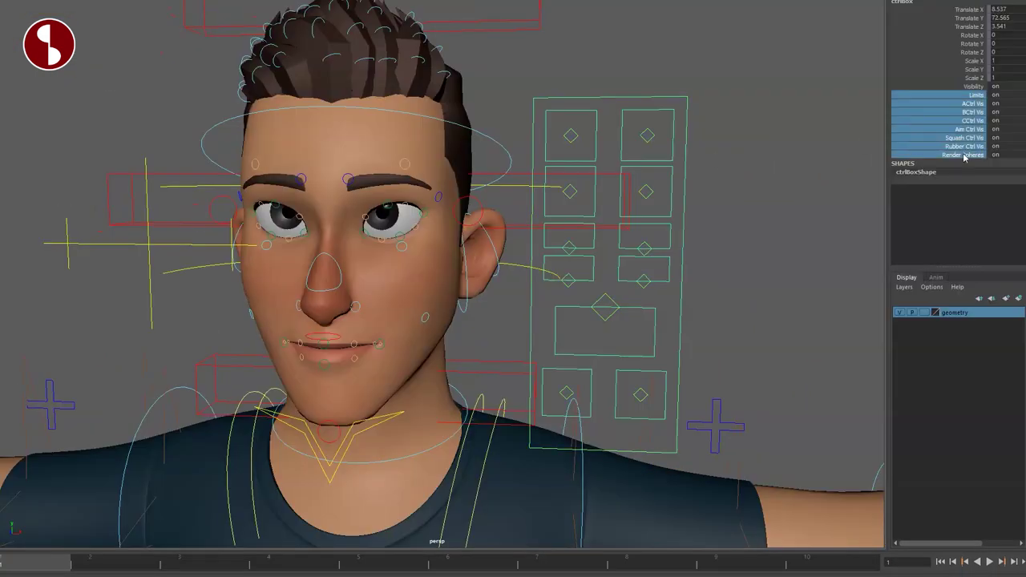
middle_click_drag(770, 185, 841, 201)
left_click(583, 62)
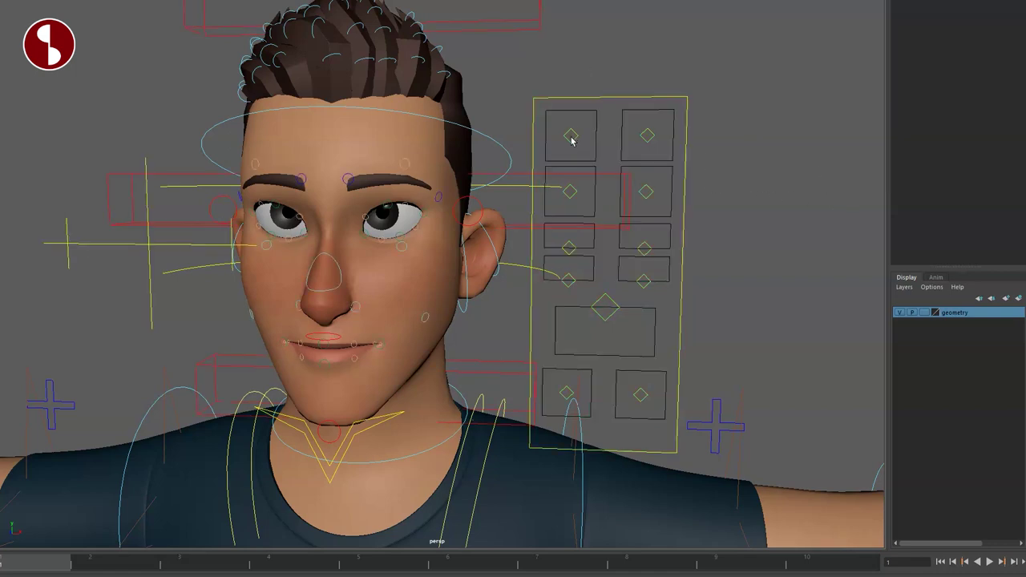
Step: Adjust Squeeze on the right brow control to draw the brow inward, and select its Outer Up Down attribute
left_click(585, 142)
left_click(935, 29)
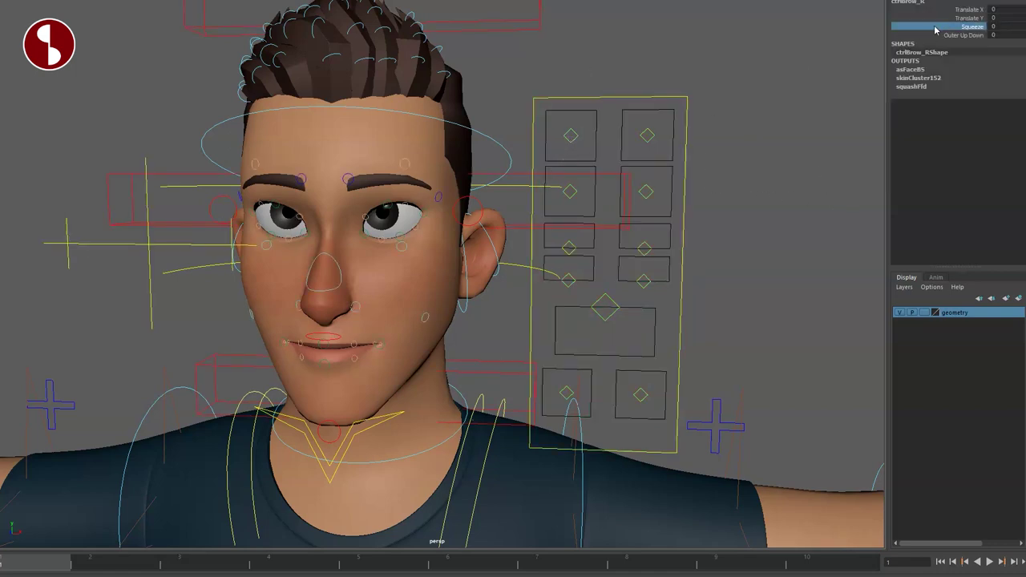
middle_click_drag(788, 62, 831, 80)
left_click(897, 36)
Step: Select the right eye control in the face control box, test Blink, and set Upper Lid to 2.7 and Lower Lid to 3.5
left_click(568, 196)
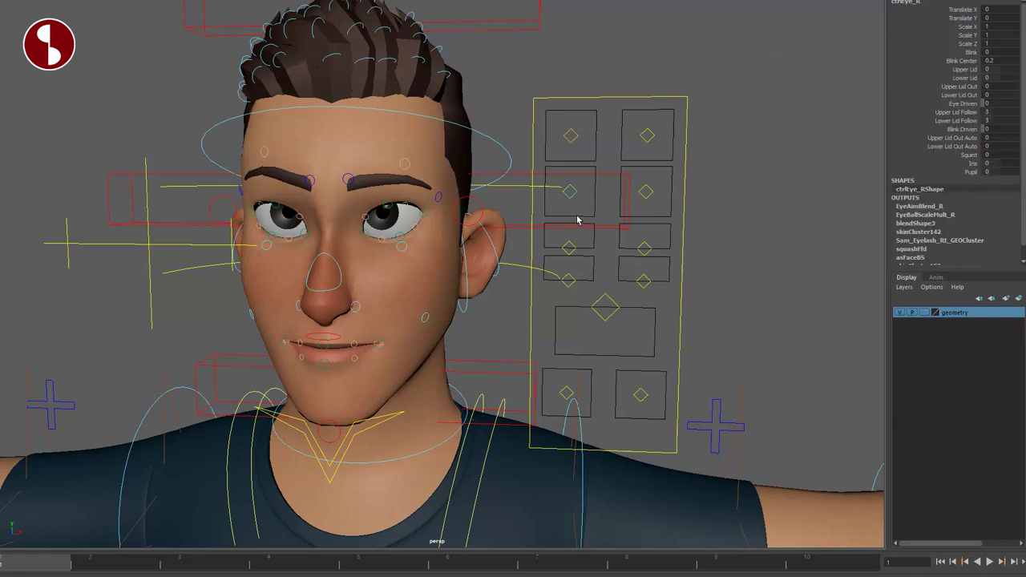
left_click_drag(958, 9, 963, 179)
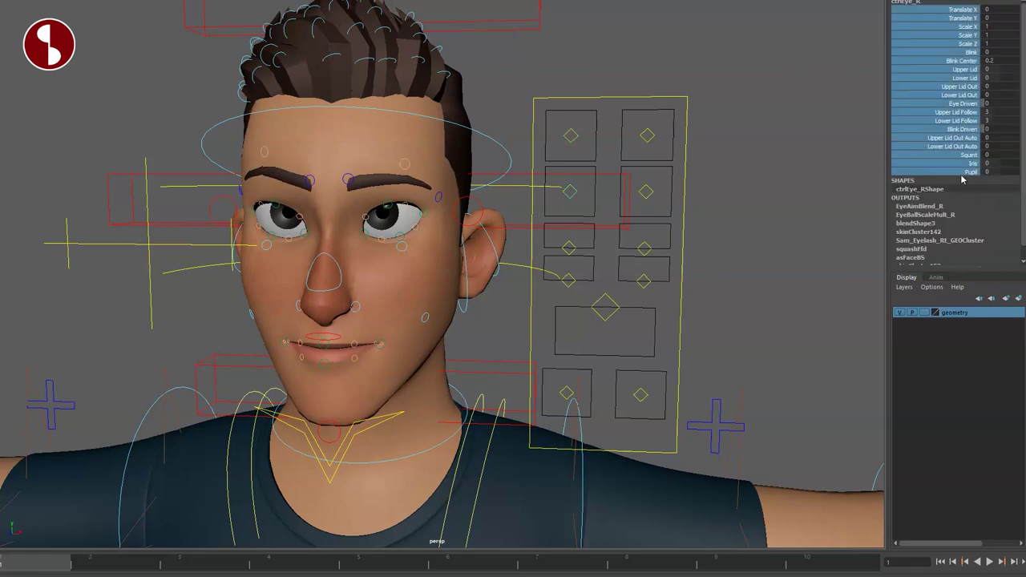
left_click(950, 52)
middle_click_drag(798, 50, 864, 82)
left_click(935, 71)
left_click(941, 79)
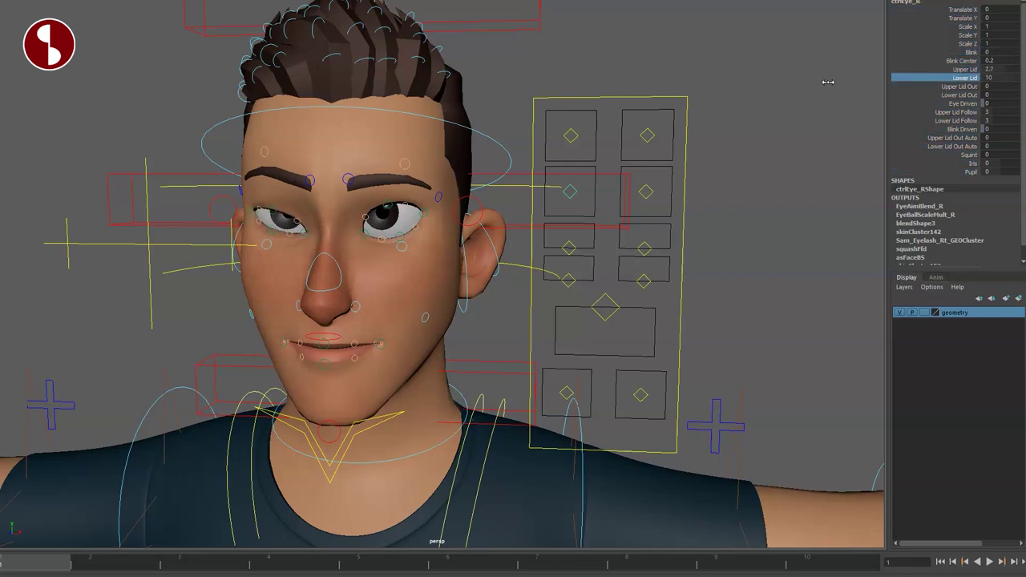
Step: Set Iris and Pupil to 0.9 and Squint to 10 on the right eye control
left_click_drag(936, 114, 917, 131)
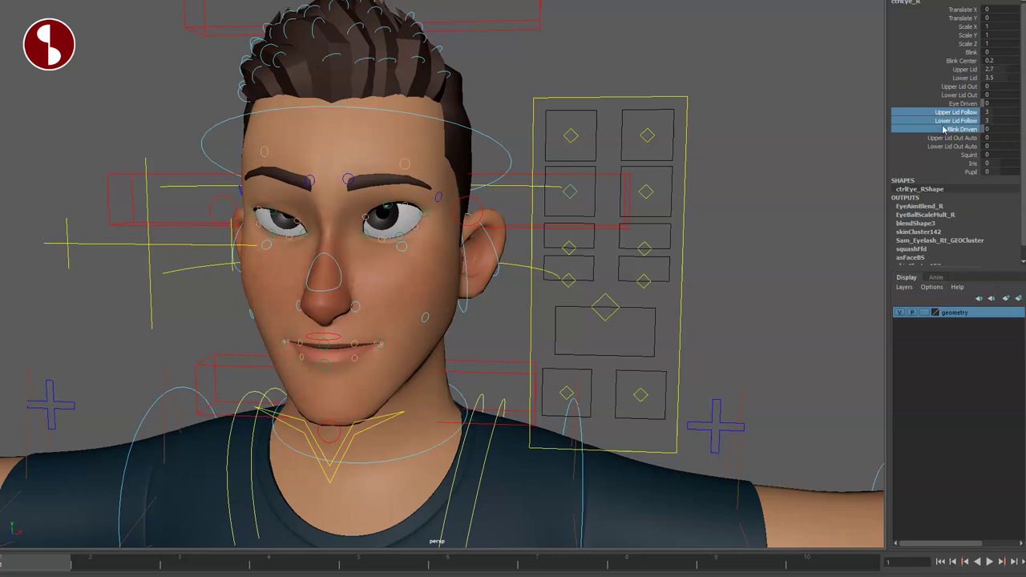
left_click_drag(964, 165, 957, 172)
middle_click_drag(751, 145, 880, 159)
left_click(938, 156)
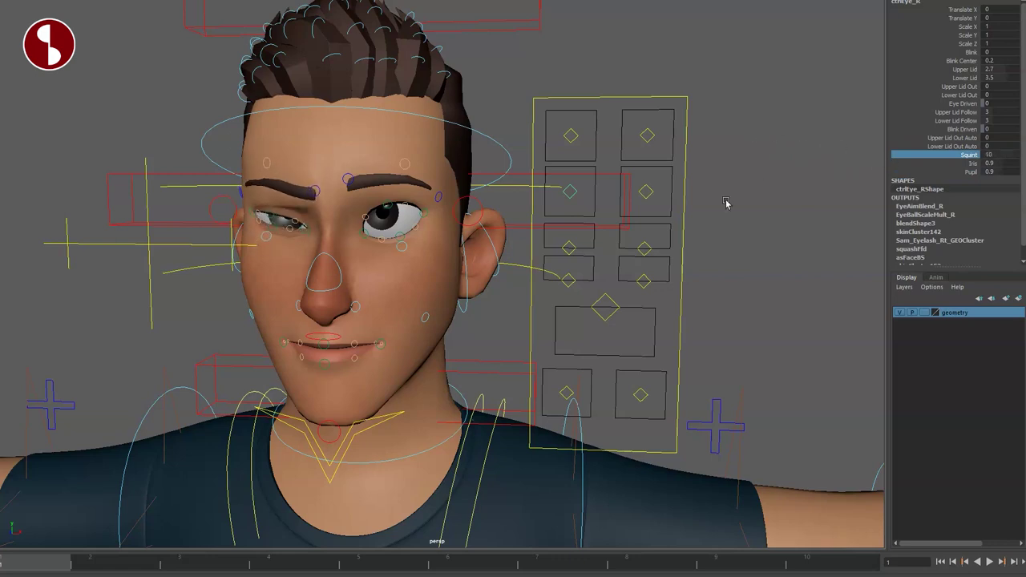
Step: Move the central mouth control down in the face control box to about -0.72 in Translate Y
left_click(572, 250)
left_click_drag(590, 291, 648, 318)
key("w")
middle_click_drag(629, 321, 602, 328)
mouse_move(603, 329)
left_mouse_down()
mouse_move(594, 334)
mouse_move(603, 344)
left_mouse_up()
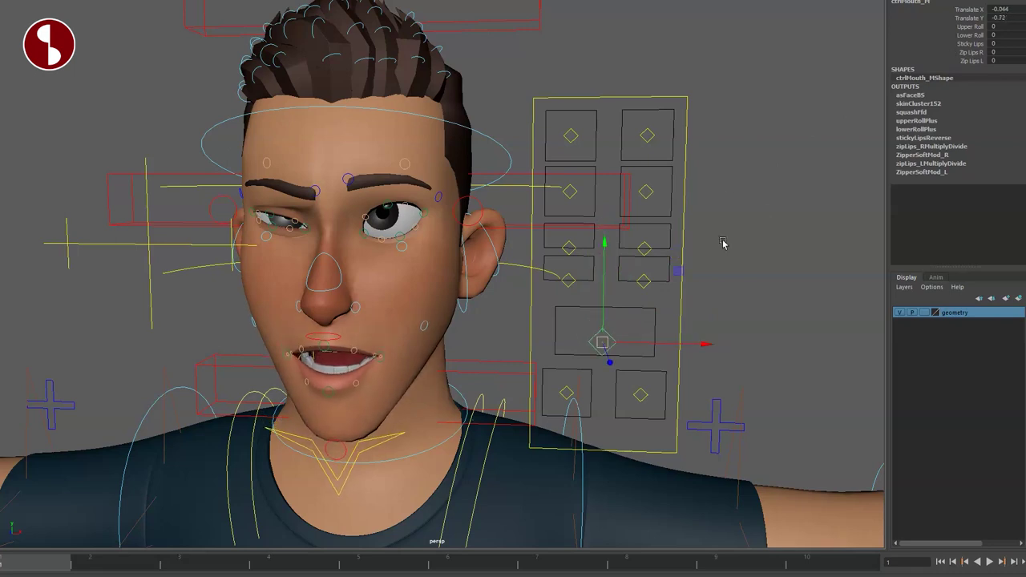
Step: Set Upper Roll to 11.1, Lower Roll to 7.3 and Sticky Lips to 10 on the central mouth control
left_click(947, 30)
middle_click_drag(786, 36, 898, 108)
left_click(928, 34)
left_click(946, 46)
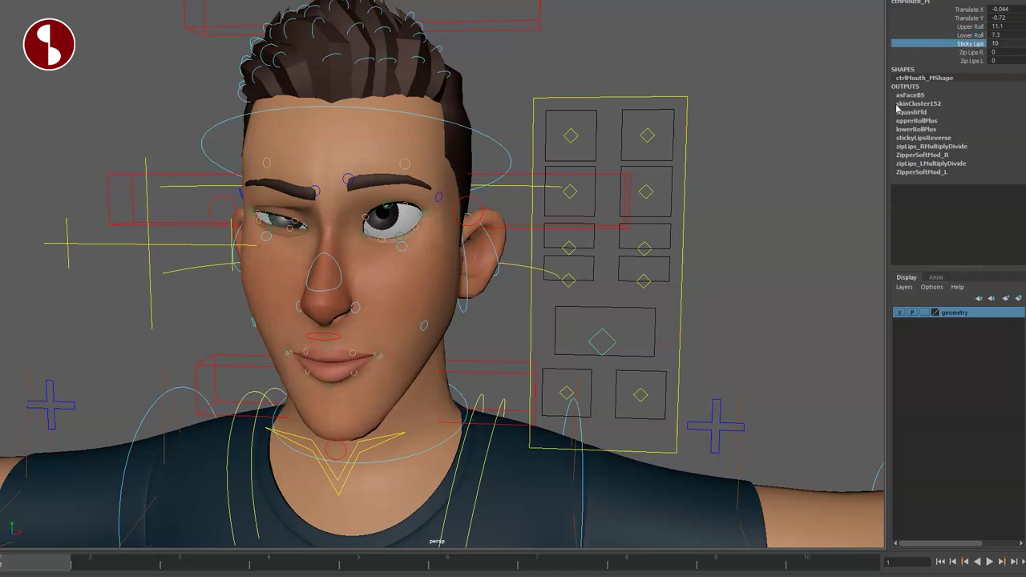
Step: Rotate the jaw control to one side, and test Zip Lips L and Zip Lips R on the mouth control
left_click(314, 451)
key("e")
left_click_drag(378, 304, 477, 266)
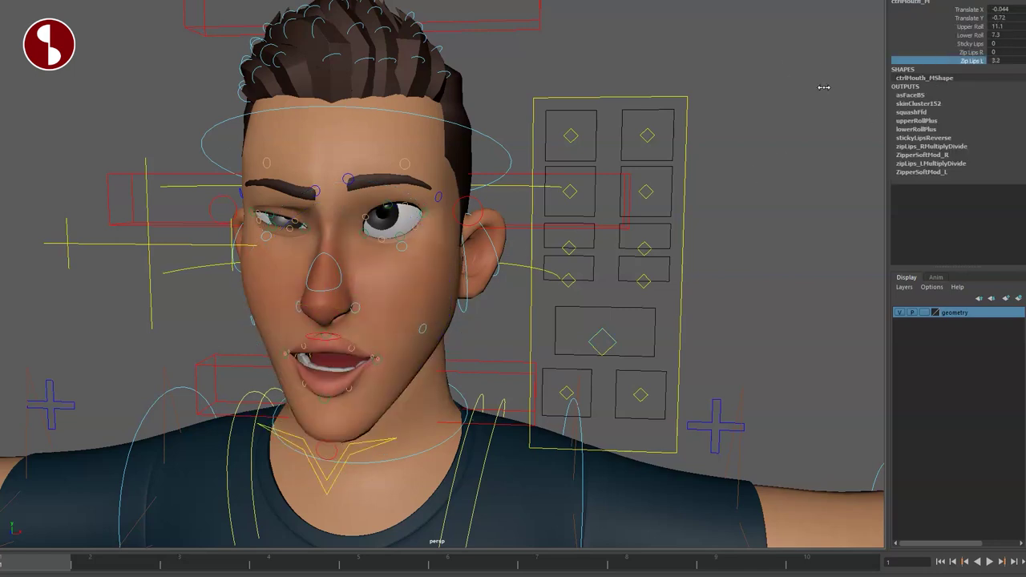
middle_click_drag(824, 87, 799, 80)
left_click(947, 53)
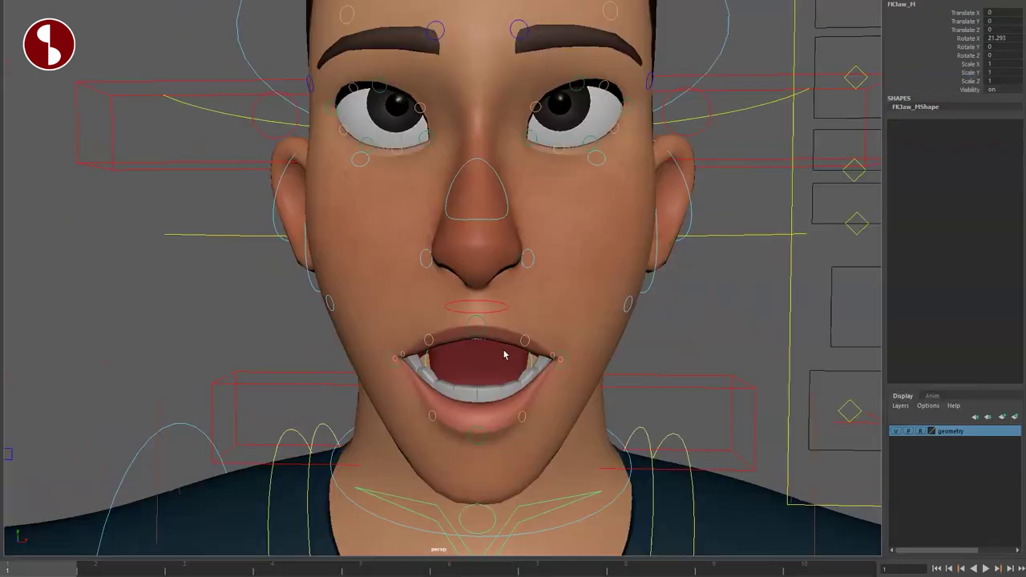
Step: Try moving the right cheek control outward and the right cheek raiser control upward, undoing each move
left_click(330, 310)
left_click_drag(333, 306, 301, 323)
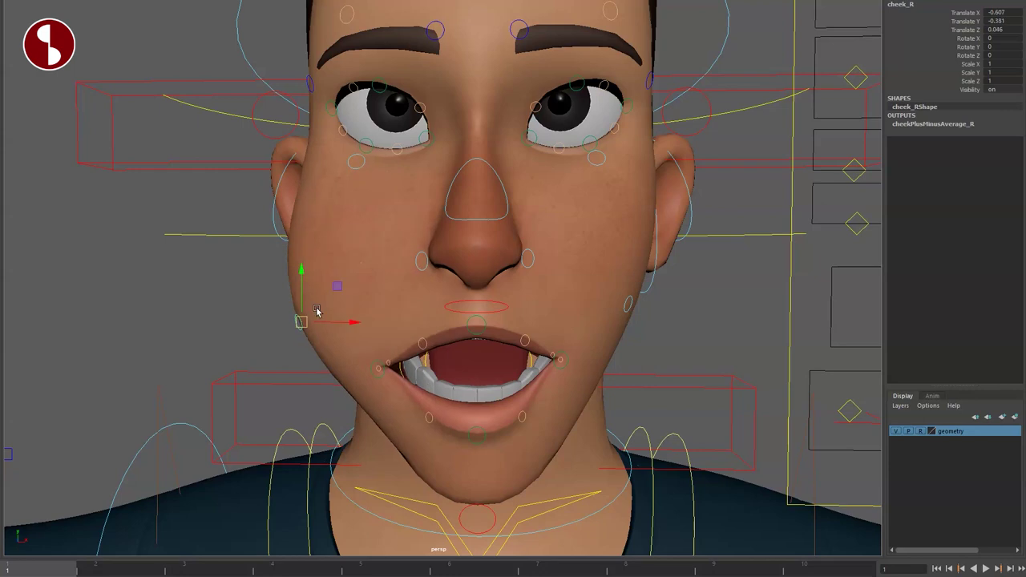
key("ctrl+z")
left_click(358, 164)
left_click_drag(361, 159, 355, 142)
key("ctrl+z")
key("q")
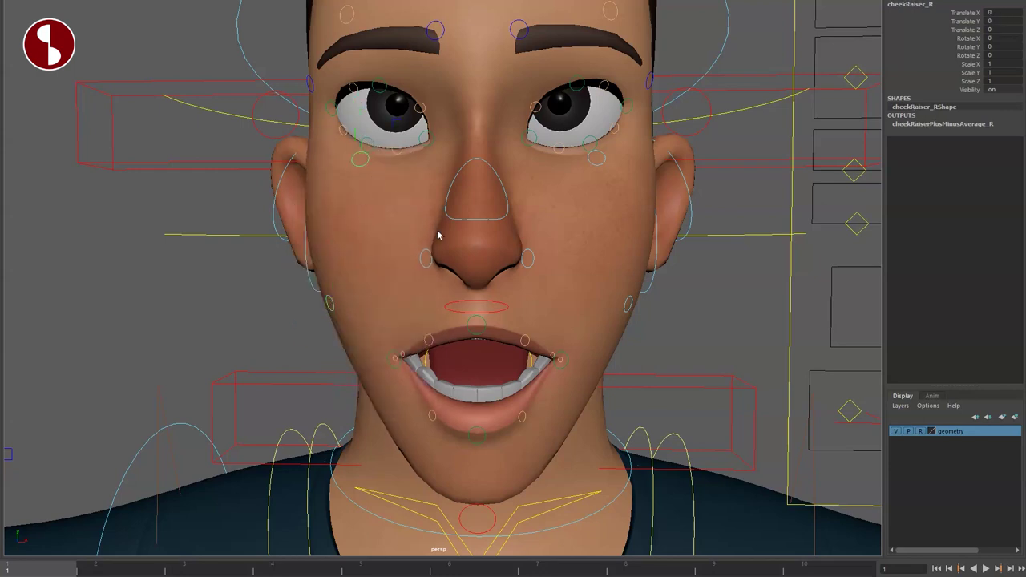
Step: Try moving, rotating and scaling the nose control, undoing each change
middle_click_drag(426, 234, 426, 294, "alt")
right_click_drag(425, 294, 473, 300, "alt")
left_click(470, 306)
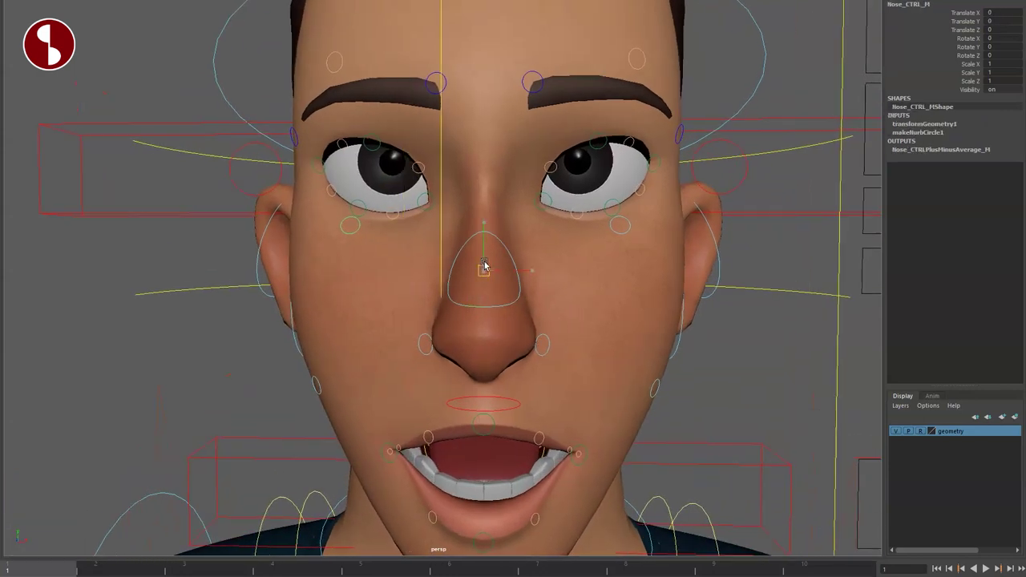
left_click_drag(484, 264, 483, 286)
key("ctrl+z")
key("e")
left_click_drag(491, 225, 513, 272)
key("ctrl+z")
key("r")
key("ctrl+z")
Step: Select the right nose corner control, and try raising the right upper eyelid control, undoing the move
left_click(422, 351)
left_click_drag(380, 337, 393, 276, "alt")
middle_click_drag(393, 277, 410, 296, "alt")
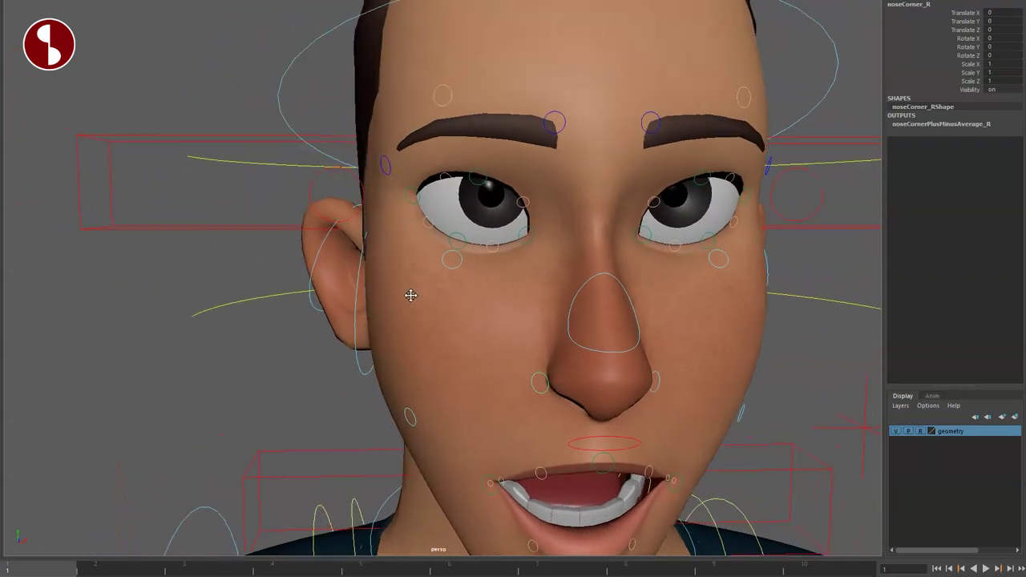
right_click_drag(409, 296, 505, 373, "alt")
left_click_drag(505, 373, 546, 369, "alt")
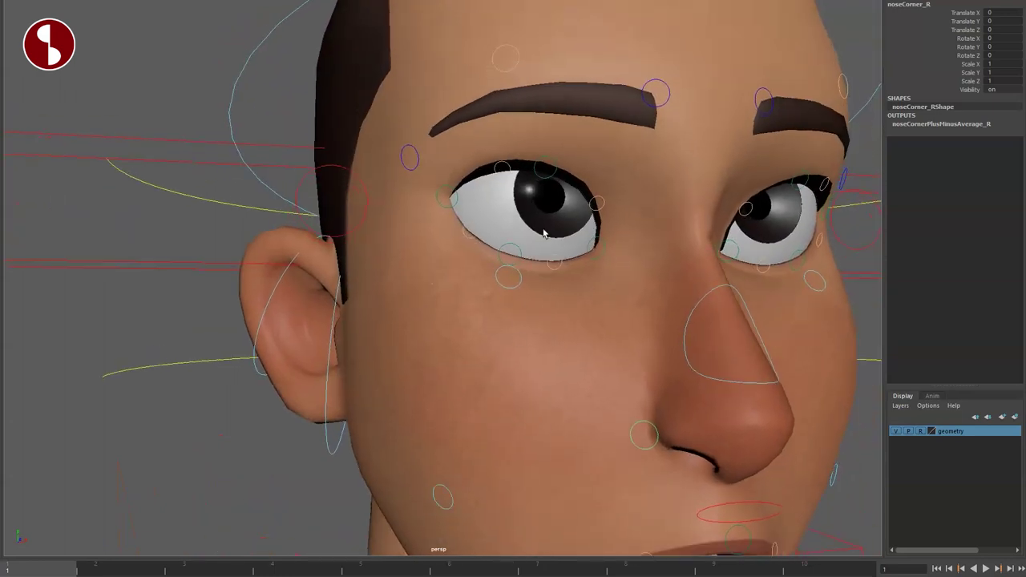
left_click(540, 168)
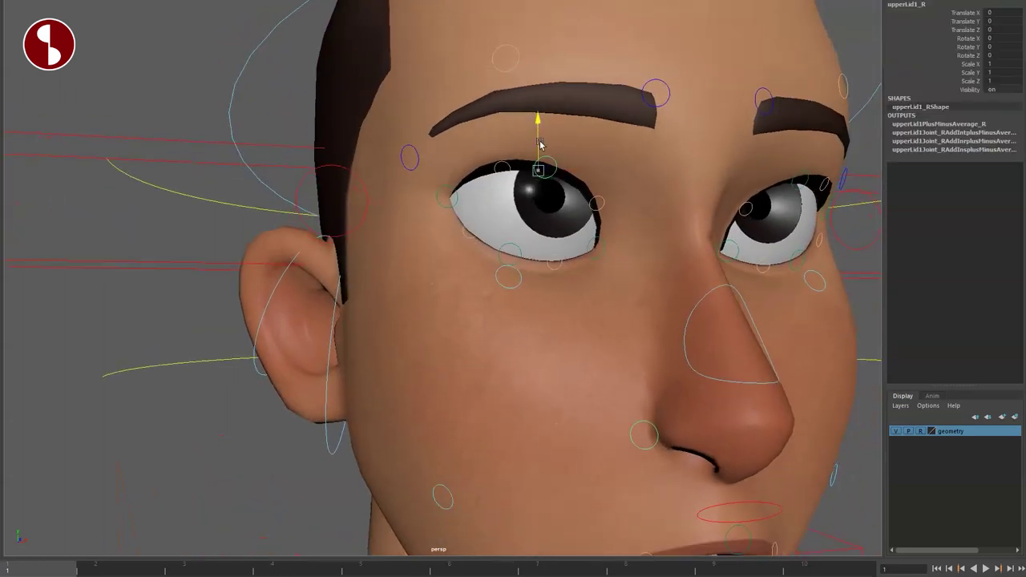
left_click_drag(539, 145, 540, 123)
key("ctrl+z")
Step: Try moving the small lower and outer upper eyelid controls of the right eye, undoing the changes
left_click(497, 278)
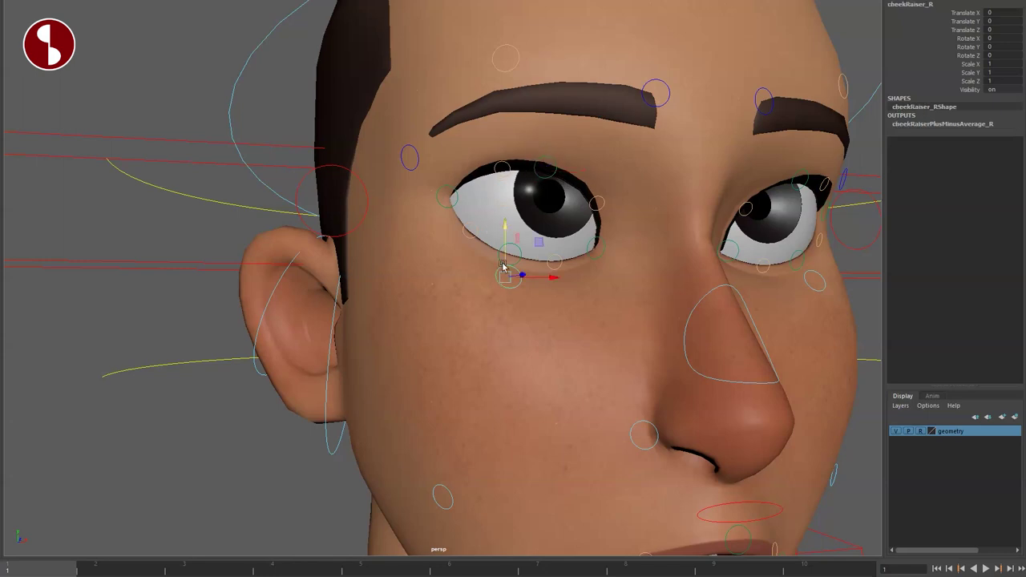
left_click(518, 245)
left_click_drag(511, 202, 490, 181)
key("ctrl+z")
left_click(497, 170)
key("ctrl+z")
Step: Try moving the inner eyelid corner control of the right eye, and undo the move
left_click(594, 209)
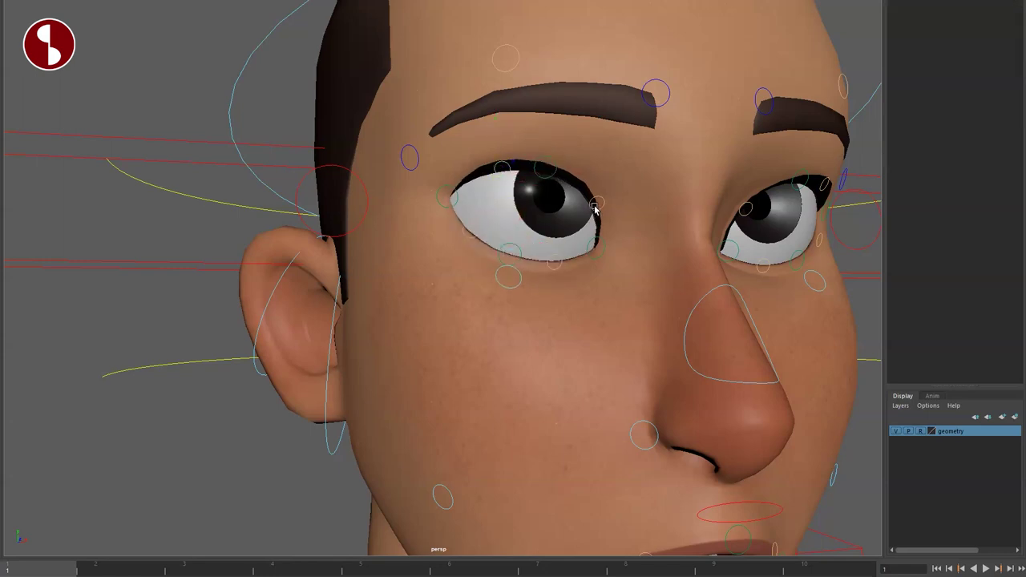
left_click(596, 242)
left_click_drag(592, 247, 600, 241)
key("ctrl+z")
left_click(400, 208)
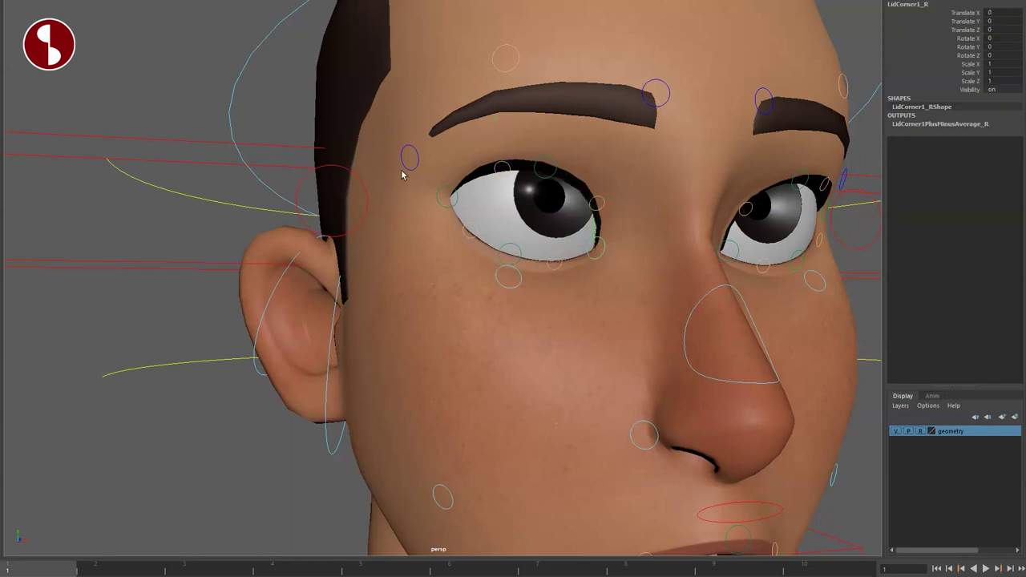
Step: Try raising the outer right brow control on the face, and undo the move
middle_click_drag(470, 246, 406, 360, "alt")
scroll(406, 360, "down", 2)
left_click(372, 306)
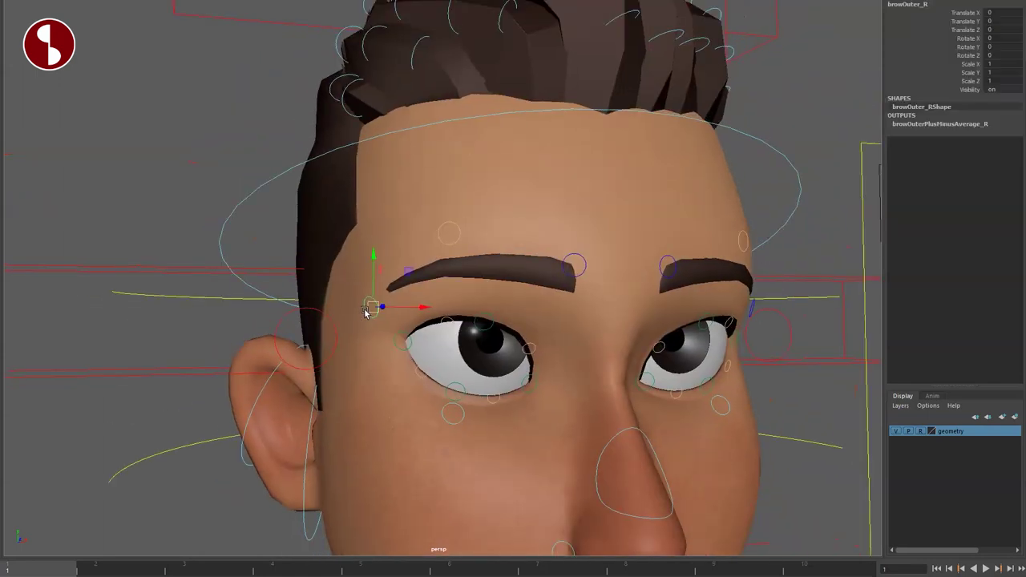
mouse_move(370, 309)
left_mouse_down()
mouse_move(353, 269)
mouse_move(364, 292)
left_mouse_up()
key("ctrl+z")
Step: Try moving the middle and inner right brow controls upward, undoing each move
left_click(456, 234)
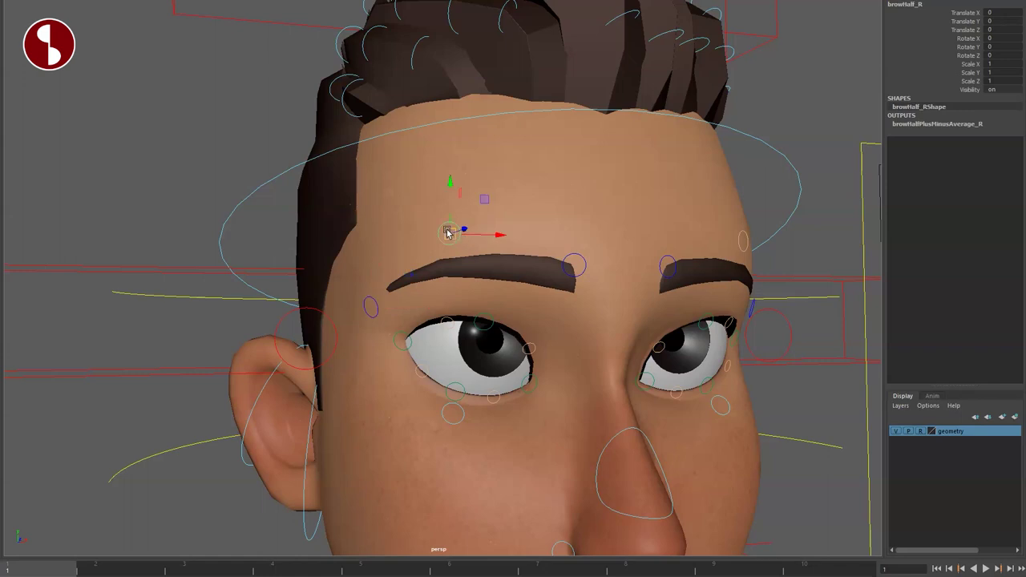
left_click_drag(449, 234, 474, 192)
key("ctrl+z")
left_click(580, 257)
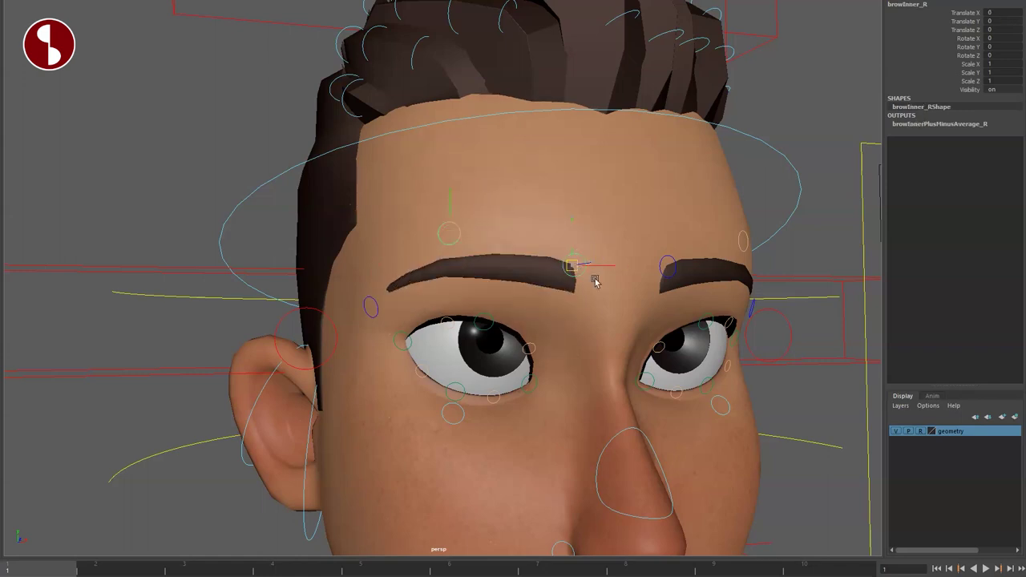
left_click_drag(594, 281, 574, 234)
key("ctrl+z")
Step: Try moving and scaling the right eye region control beside the ear, undoing both changes
left_click(328, 368)
left_click_drag(467, 338, 428, 357)
key("ctrl+z")
key("r")
key("ctrl+z")
Step: Select all control vertices of the right eye region control and move them over the right eye
key("q")
left_click_drag(487, 394, 321, 371, "alt")
right_click_drag(254, 324, 194, 318)
left_click_drag(110, 171, 353, 436)
key("w")
left_click_drag(286, 356, 414, 358)
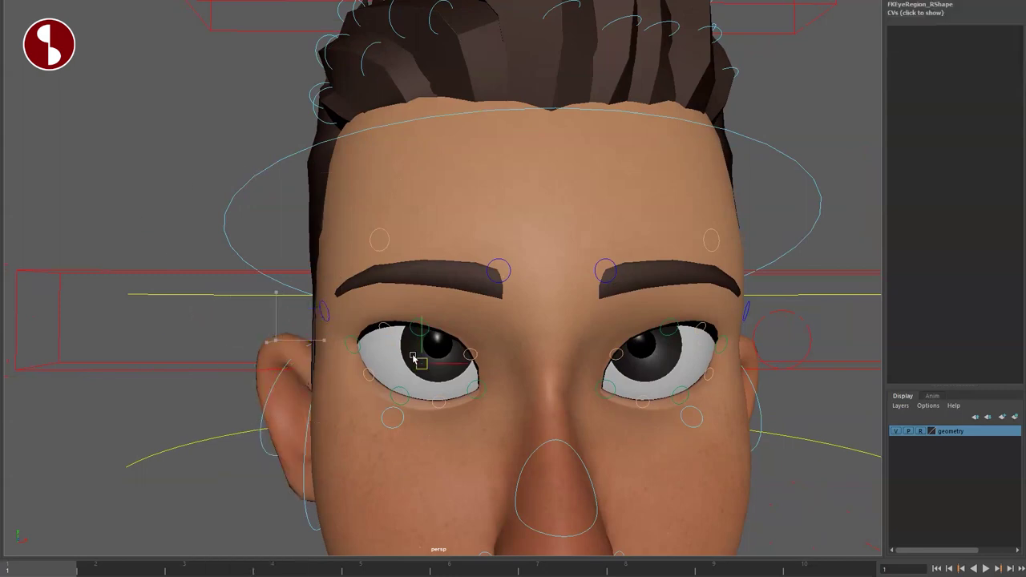
Step: Bring the eye region curve's vertices forward in front of the face, angle them to the eye, and reselect the whole control
key("w")
left_click_drag(490, 391, 192, 390, "alt")
left_click_drag(225, 432, 374, 447, "alt")
key("e")
left_click_drag(442, 378, 426, 378)
key("q")
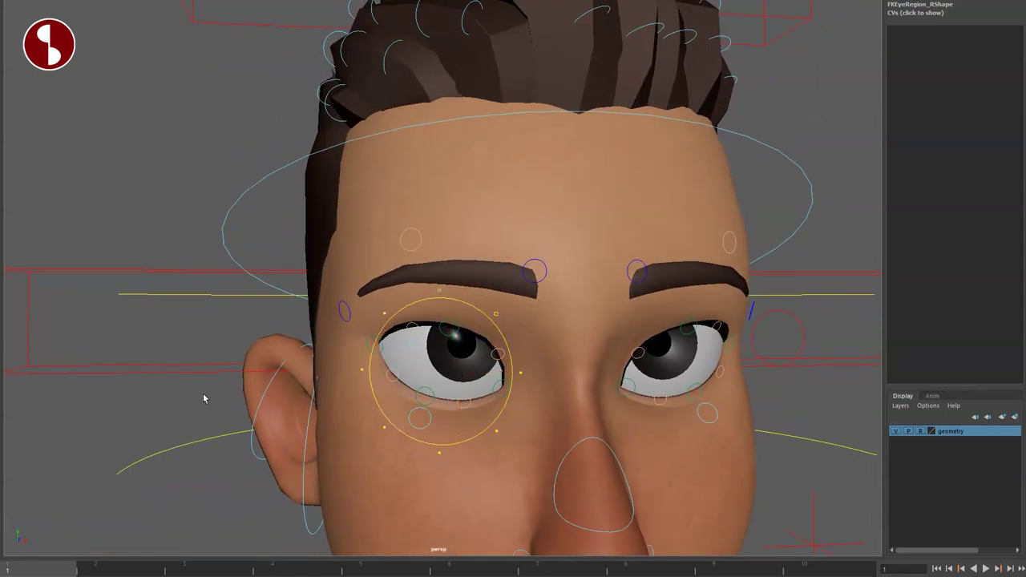
left_click(183, 428)
left_click(373, 405)
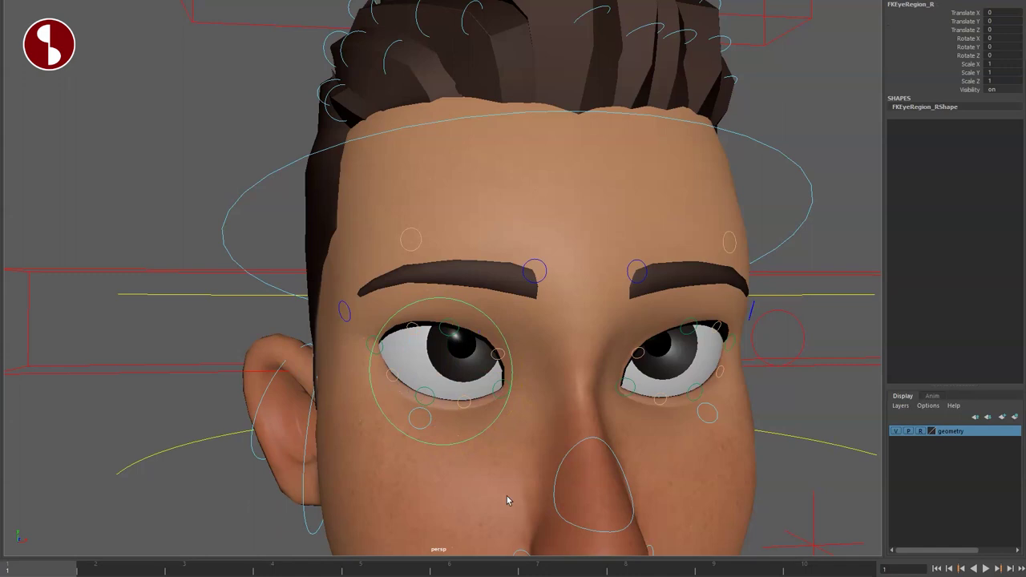
Step: Try moving the reshaped right eye region control, undo the move, and select the left eye region control
scroll(508, 502, "down", 4)
left_click_drag(509, 502, 406, 449, "alt")
left_click_drag(439, 328, 452, 385)
key("ctrl+z")
left_click_drag(669, 351, 656, 334, "alt")
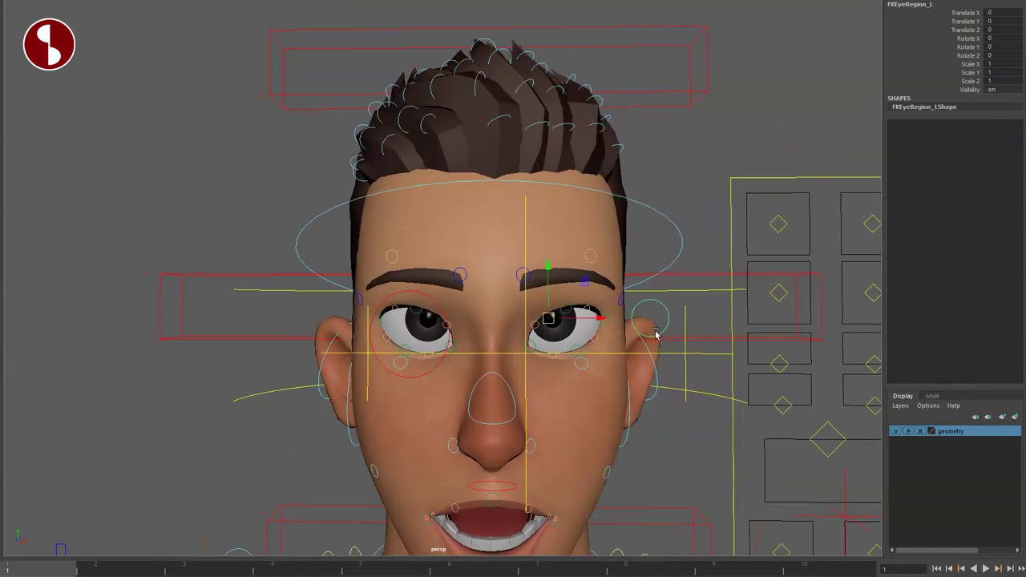
left_click_drag(471, 403, 256, 306, "alt")
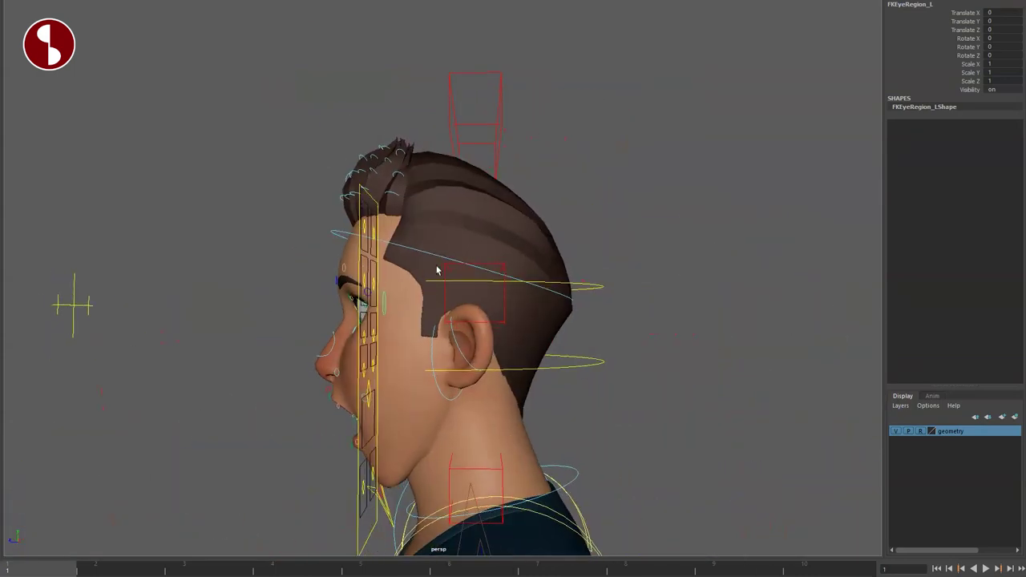
Step: Try moving and rotating the head control, undo both changes, and clear the selection
left_click_drag(438, 270, 399, 270, "alt")
left_click(394, 269)
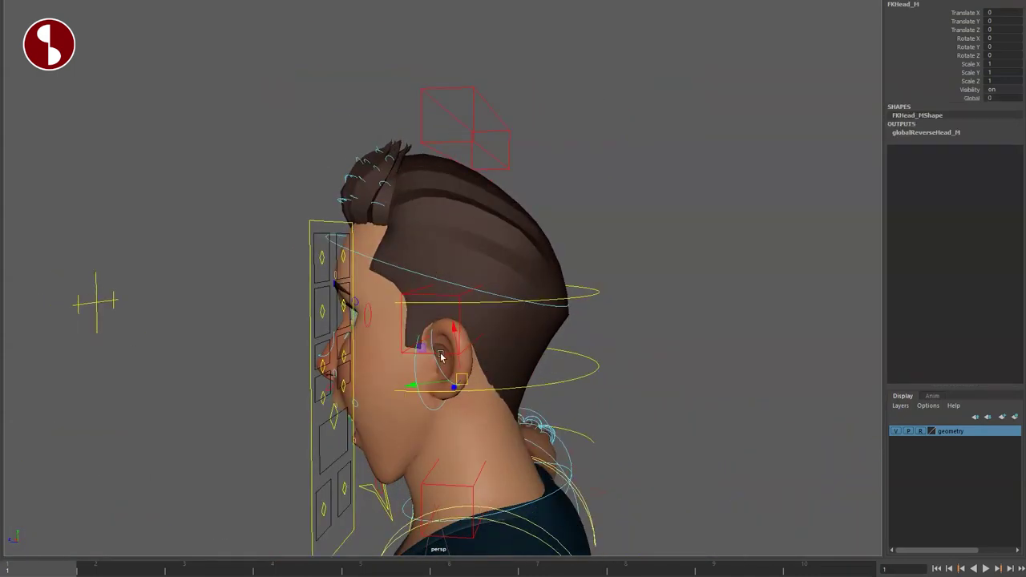
left_click_drag(461, 374, 442, 335)
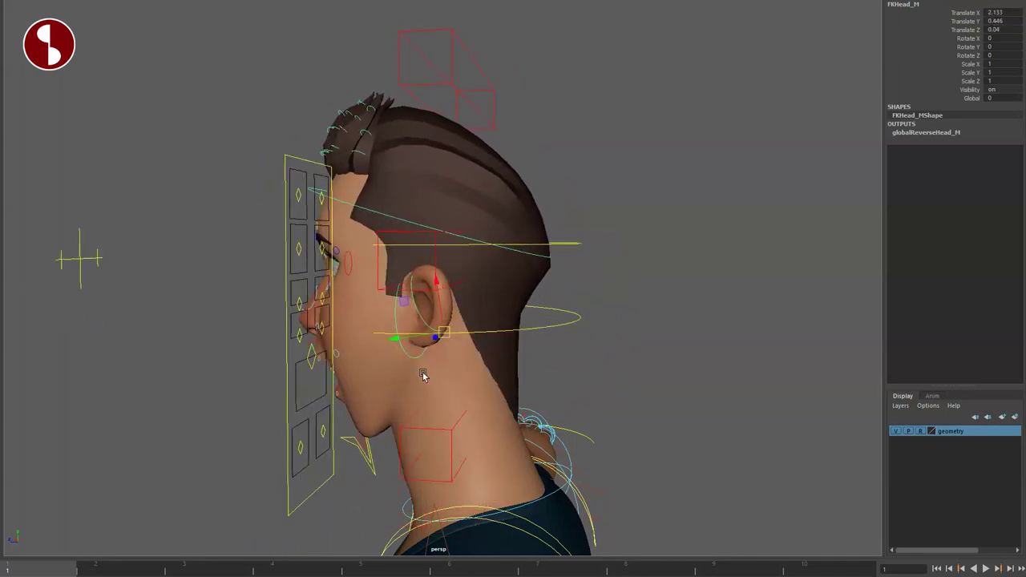
key("ctrl+z")
left_click_drag(382, 381, 345, 399, "alt")
key("e")
key("ctrl+z")
left_click(340, 325)
Step: Try scaling all hair controls together to about 2.136 and rotating them, undoing the changes
left_click_drag(349, 316, 330, 266, "alt")
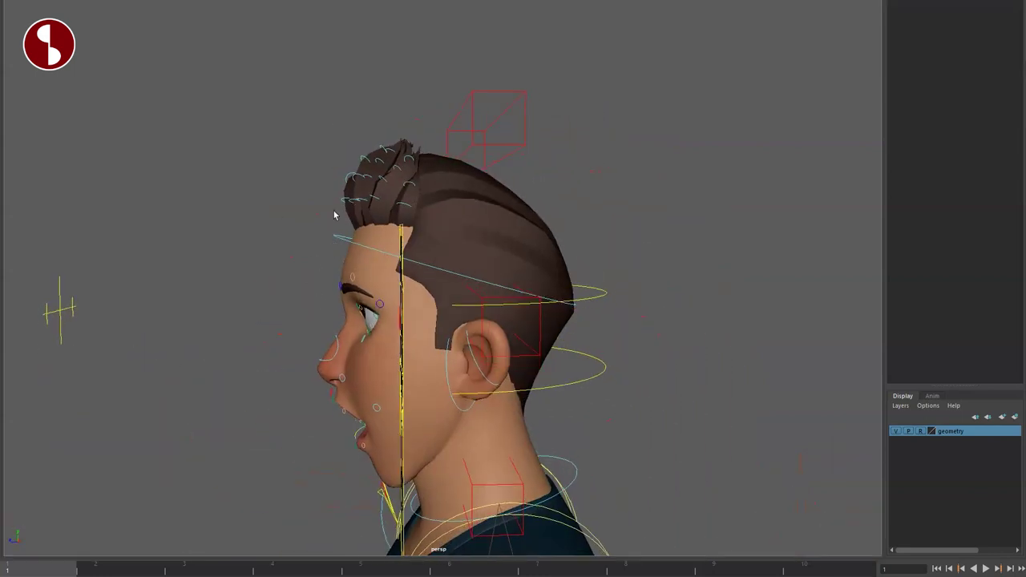
left_click_drag(420, 122, 420, 121)
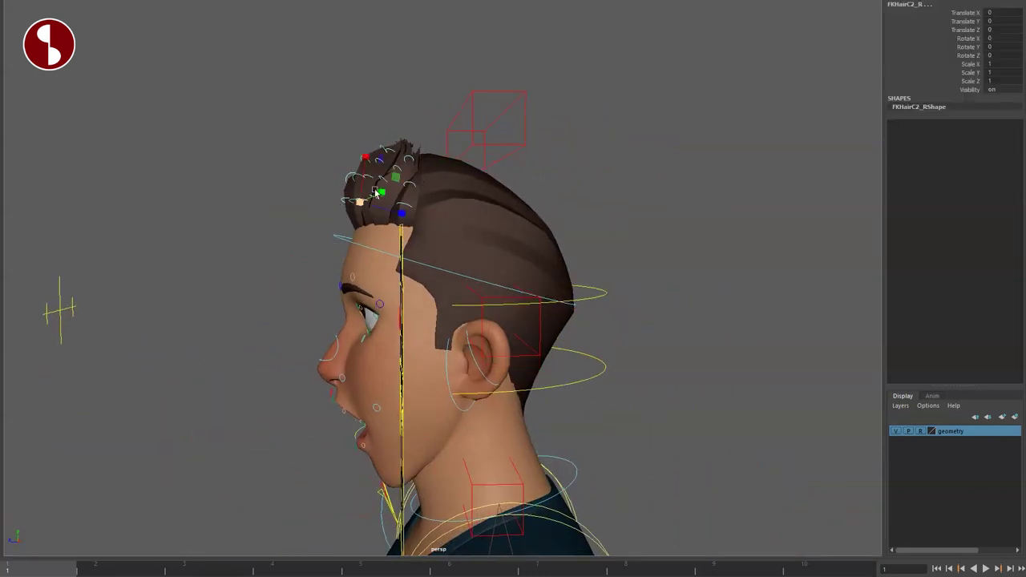
left_click_drag(360, 202, 513, 241)
left_click_drag(420, 268, 541, 287, "alt")
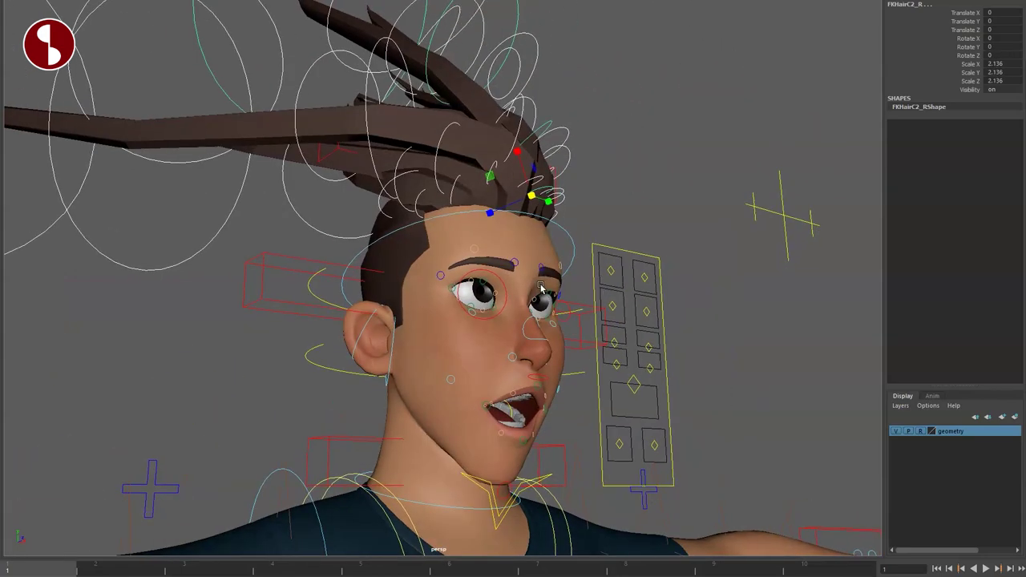
right_click_drag(541, 287, 380, 268, "alt")
left_click_drag(380, 268, 412, 282, "alt")
key("e")
left_click_drag(485, 229, 465, 277)
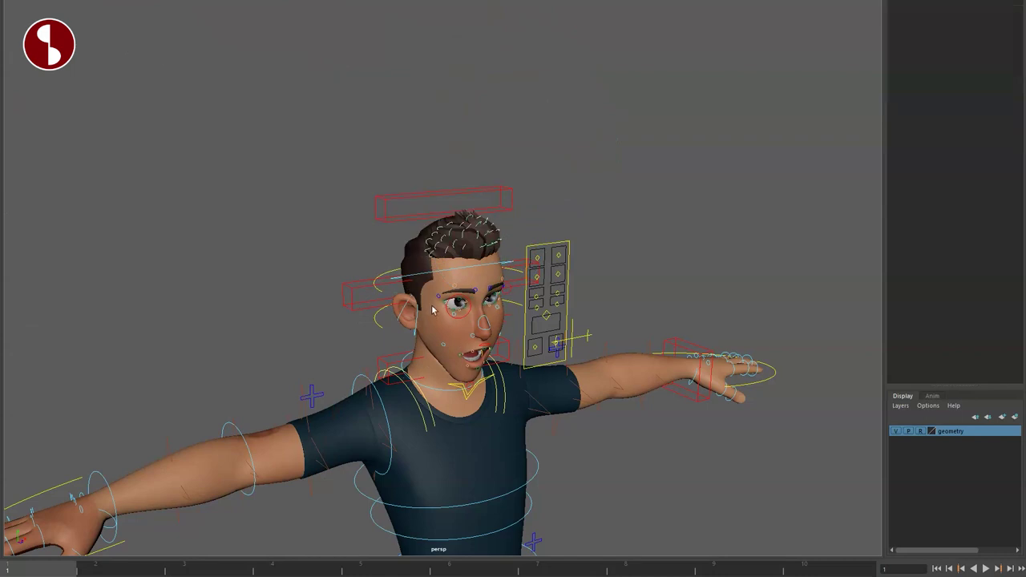
Step: Try rotating the head control, and undo the rotation
left_click(429, 273)
middle_click_drag(423, 312, 393, 307, "alt")
right_click_drag(394, 307, 392, 237, "alt")
left_click_drag(400, 355, 372, 355)
key("ctrl+z")
Step: Select the hair controls again from the side view, try scaling them, and undo the scaling
left_click_drag(352, 223, 436, 208, "alt")
left_click_drag(413, 204, 492, 79)
left_click_drag(577, 85, 440, 214)
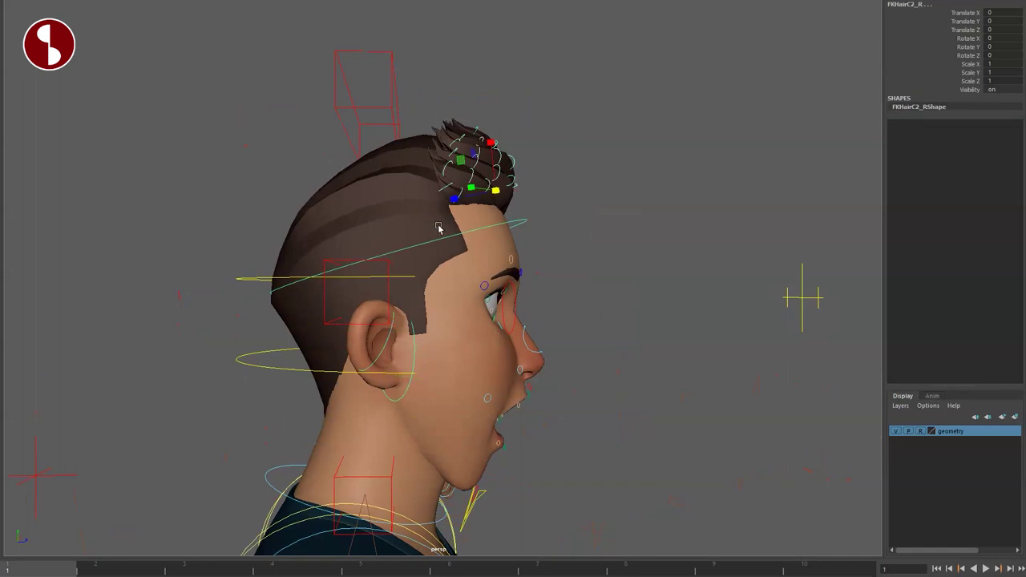
left_click_drag(497, 191, 361, 248)
key("ctrl+z")
Step: Preview the character in wireframe, and return to textured shading with the head and shoulders in view
key("4")
key("6")
middle_click_drag(440, 330, 446, 295, "alt")
right_click_drag(447, 296, 458, 300, "alt")
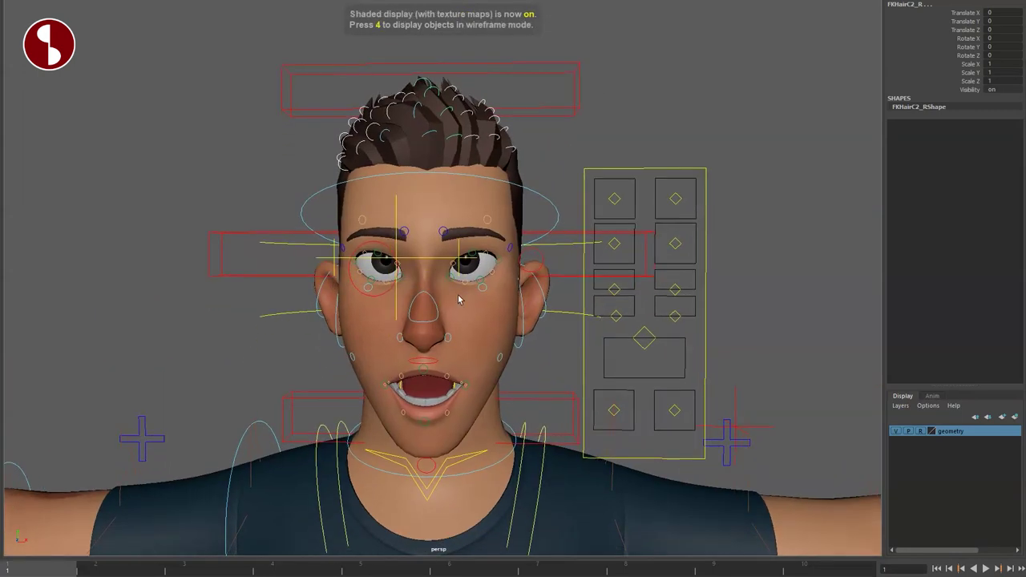
middle_click_drag(485, 340, 504, 312, "alt")
right_click_drag(503, 313, 470, 283, "alt")
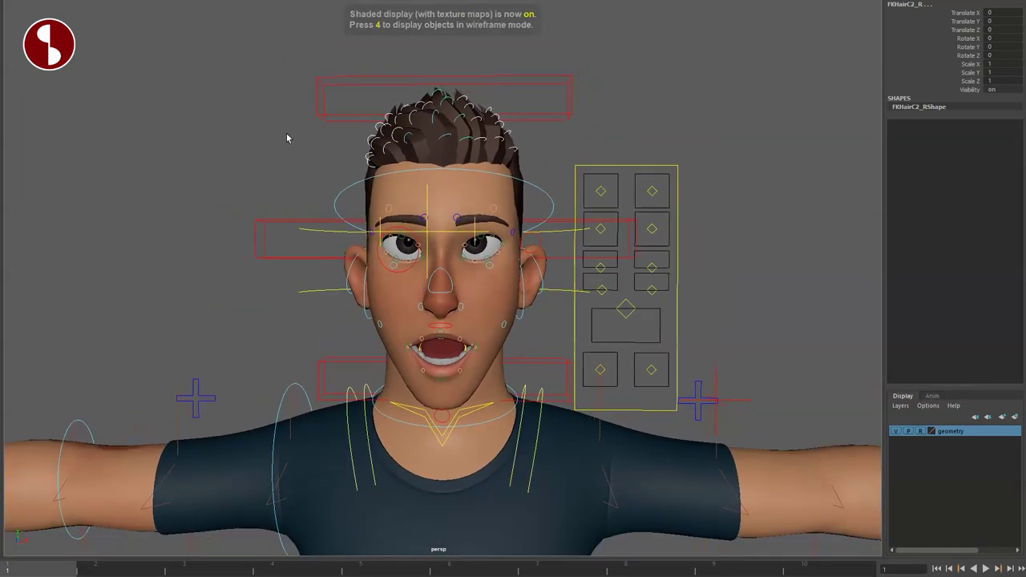
Step: Try moving the upper, middle and lower head squash controls to deform the head, and undo the moves
left_click(322, 118)
key("w")
left_click_drag(445, 98, 459, 172)
left_click_drag(289, 271, 267, 235)
left_click_drag(448, 238, 492, 257)
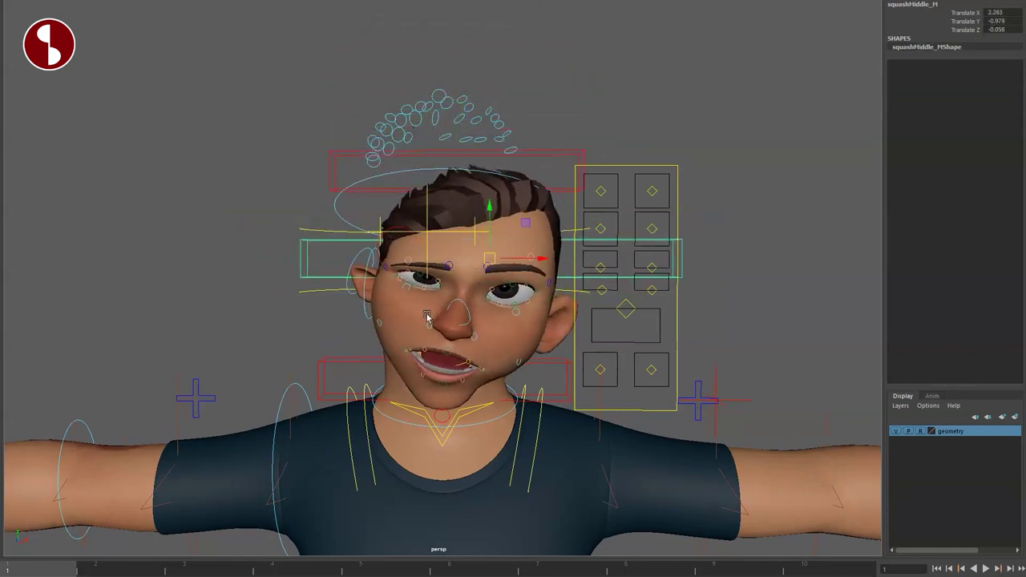
left_click(331, 365)
left_click_drag(437, 378, 415, 364)
key("ctrl+z")
key("ctrl+z")
key("ctrl+z")
key("ctrl+z")
key("ctrl+z")
key("ctrl+z")
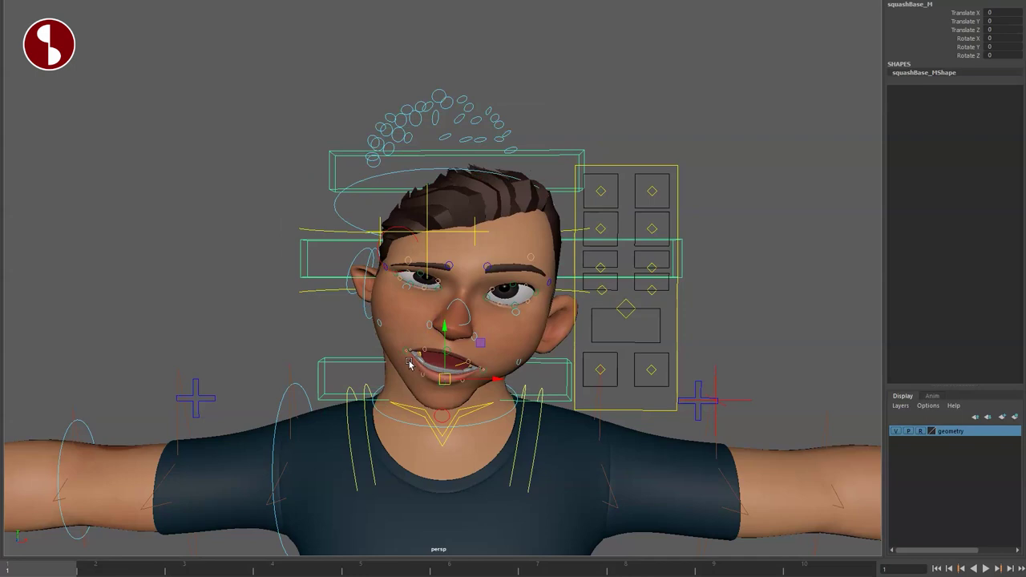
Step: Try moving the lower face control down and far upward, undoing each move
left_click(310, 292)
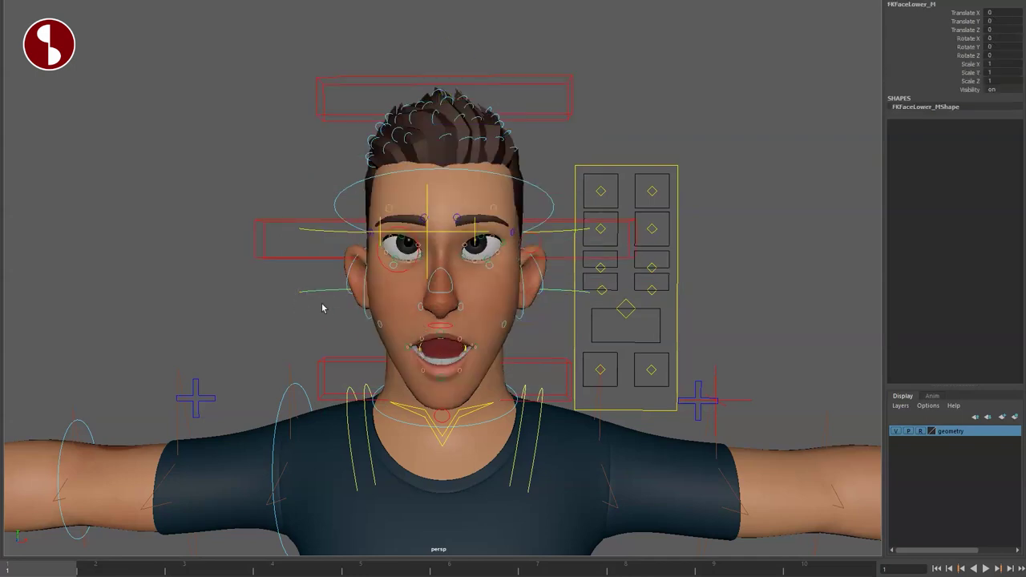
left_click_drag(443, 263, 429, 293)
key("ctrl+z")
left_click_drag(445, 258, 449, 64)
key("ctrl+z")
key("ctrl+z")
key("ctrl+z")
key("ctrl+z")
key("ctrl+z")
key("ctrl+z")
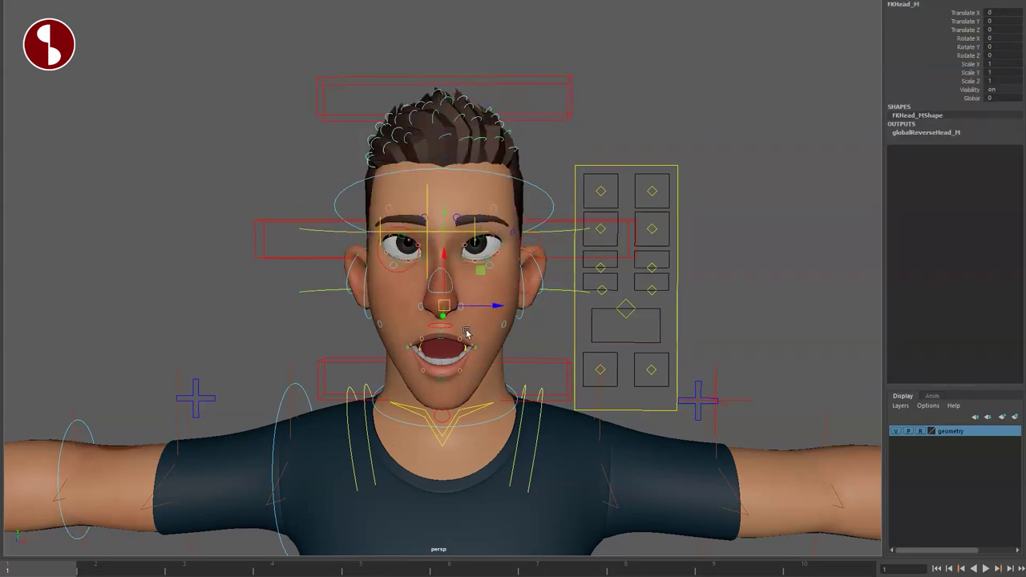
Step: Move the eye aim control in front of the face to about -1.089, -0.672, 0.606, picking its Aim attribute along the way
right_click_drag(531, 323, 442, 344, "alt")
left_click_drag(525, 344, 447, 361, "alt")
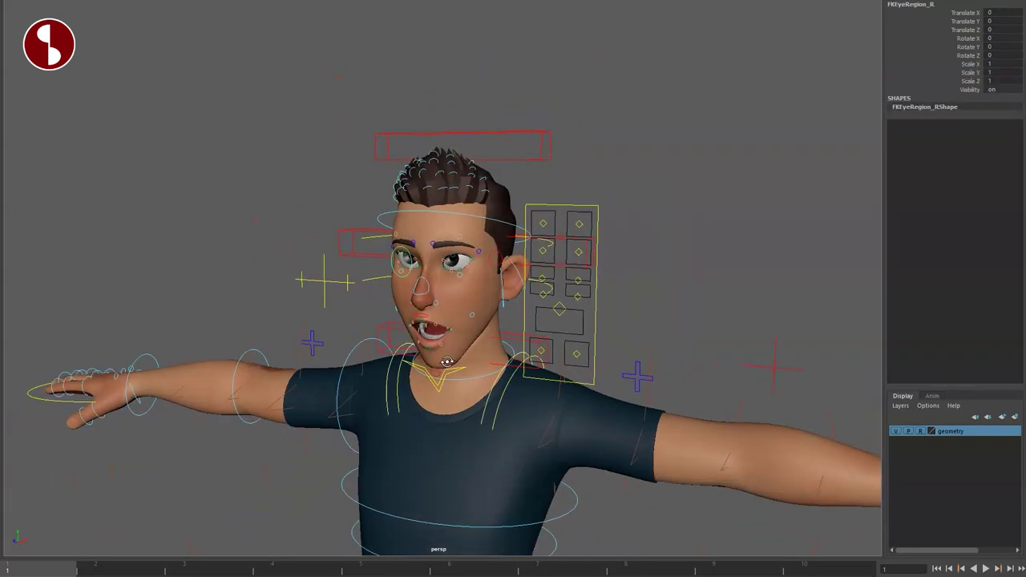
left_click(323, 279)
key("w")
left_click_drag(324, 280, 290, 261)
left_click(930, 97)
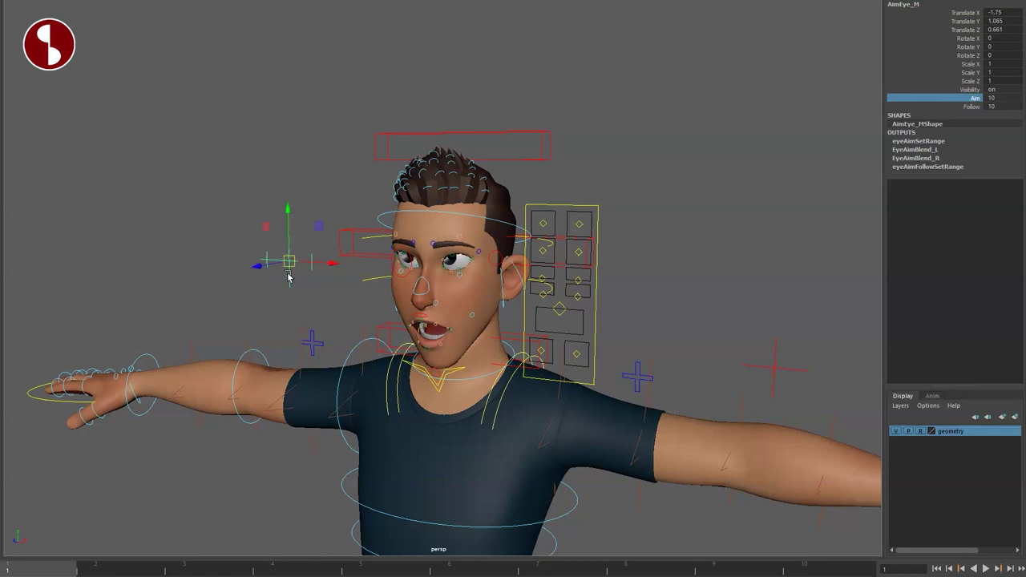
left_click_drag(289, 262, 301, 295)
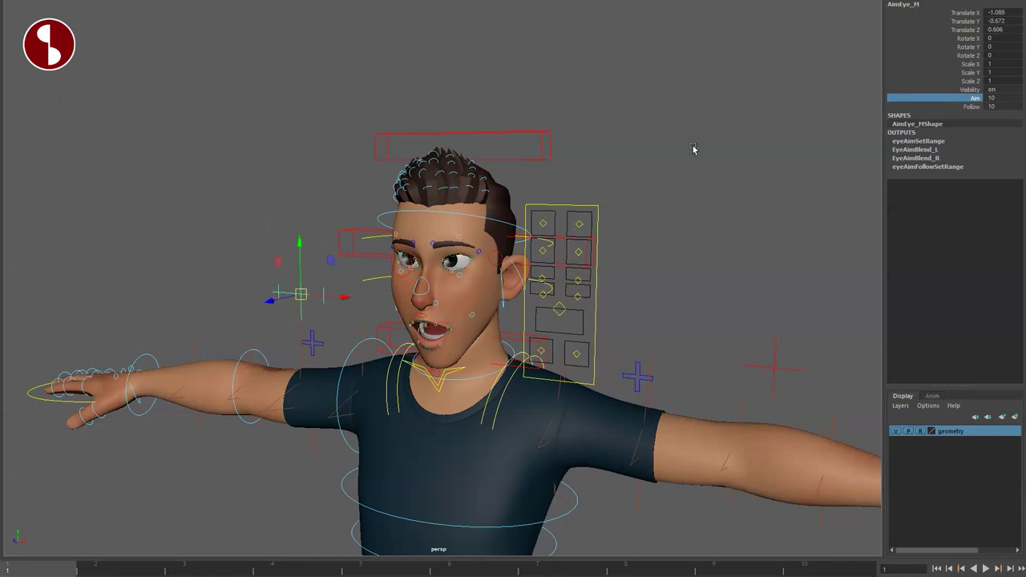
Step: Pick the eye aim's Follow attribute and rotate the neck control to about 61.5 in X to test it
left_click(923, 107)
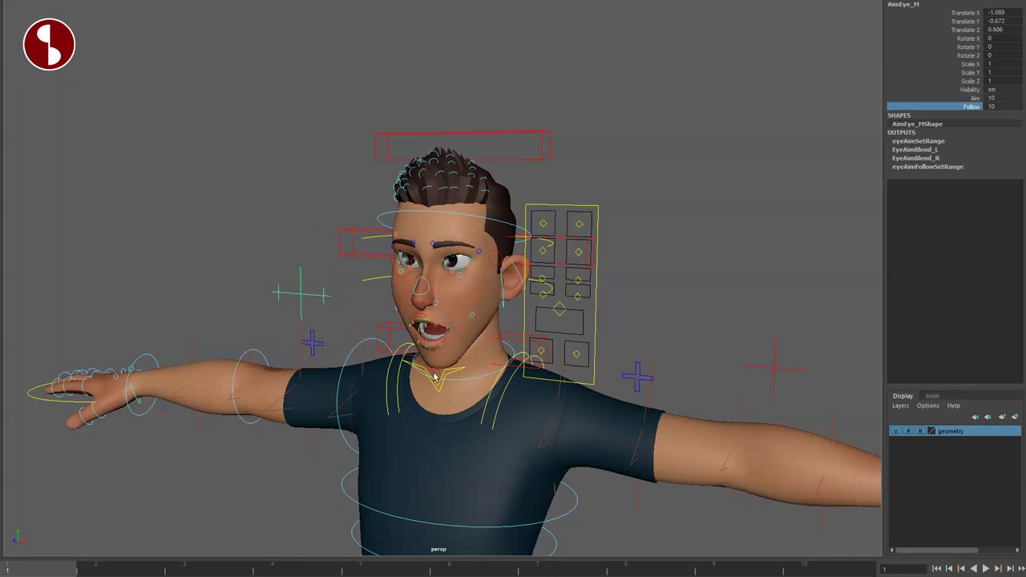
left_click(467, 380)
key("e")
left_click_drag(454, 380, 506, 392)
key("q")
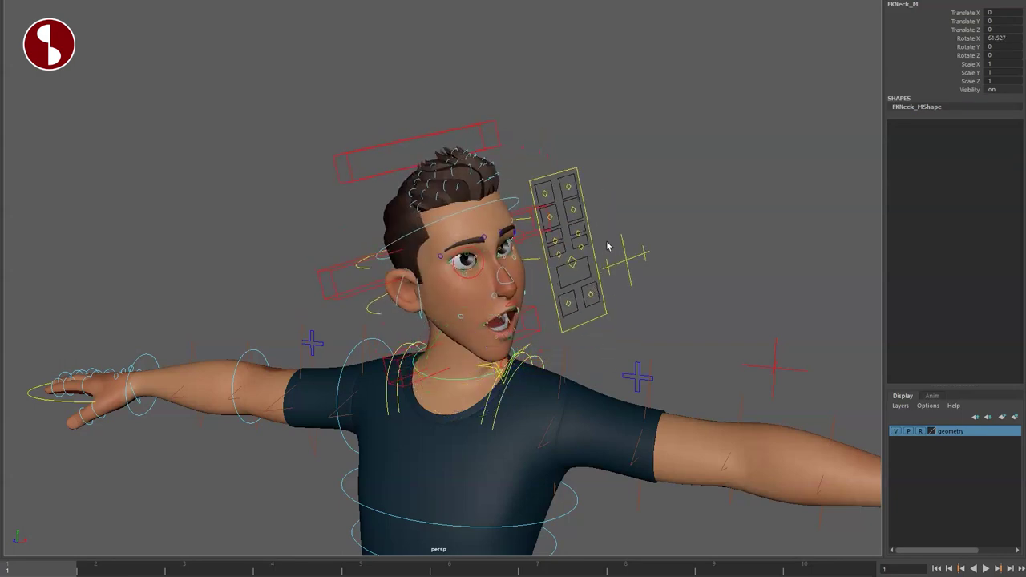
Step: Set the eye aim control's Follow attribute to 0
left_click(624, 239)
left_click_drag(616, 235, 639, 261)
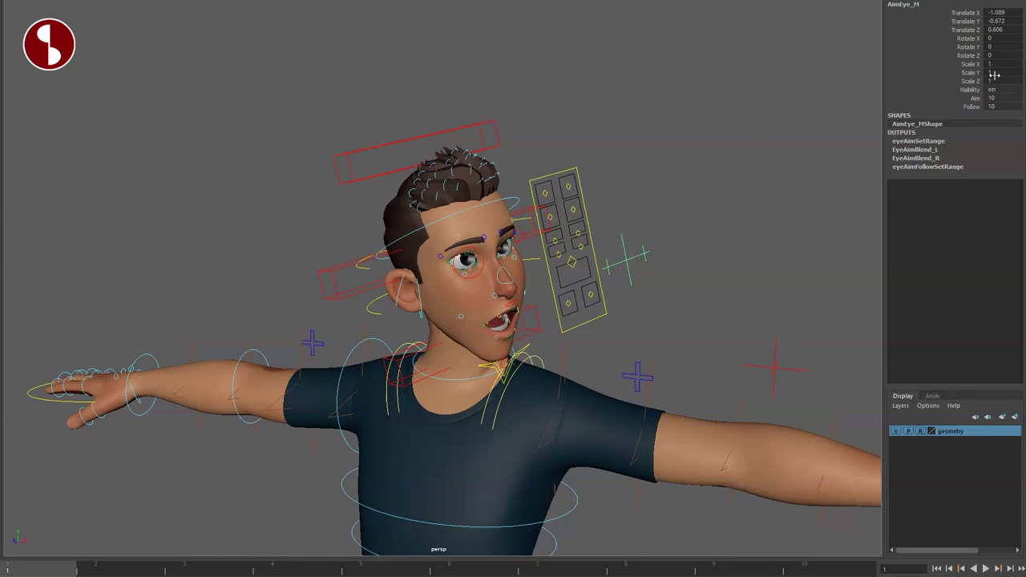
left_click(951, 106)
middle_click_drag(846, 109, 754, 111)
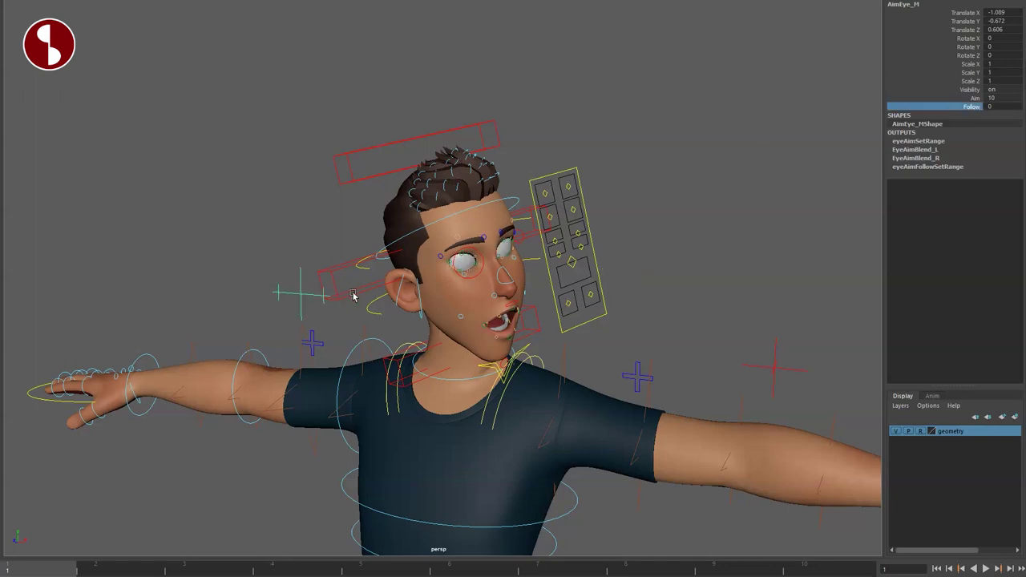
Step: Rotate the neck control to about -4.86, -3.296, 4.001 to test the eyes with Follow off
left_click(449, 380)
key("e")
left_click_drag(465, 353, 430, 348)
left_click_drag(476, 390, 476, 355)
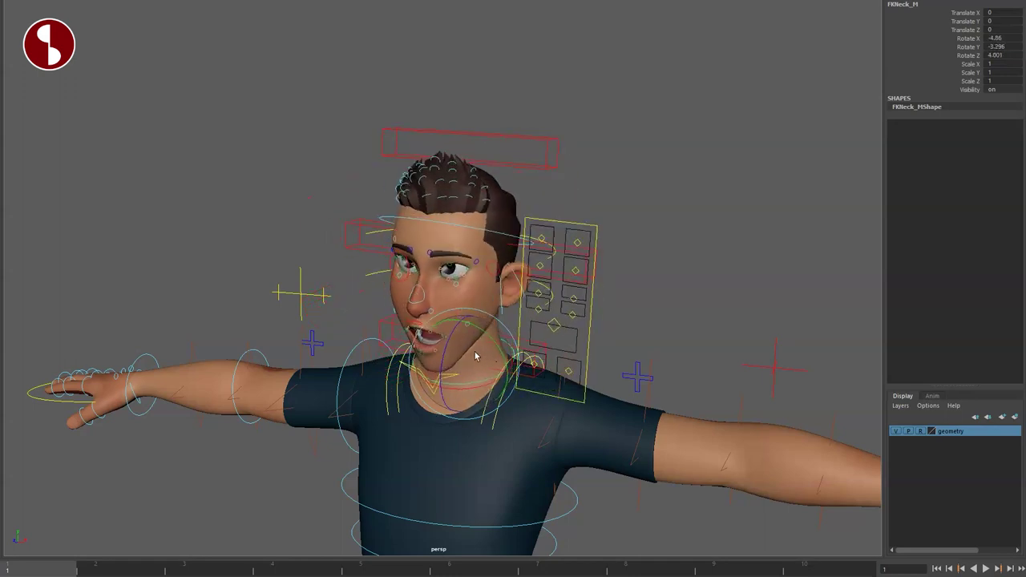
Step: Examine the full character and its rig controls from the side, front and three-quarter views
left_click_drag(570, 299, 377, 308, "alt")
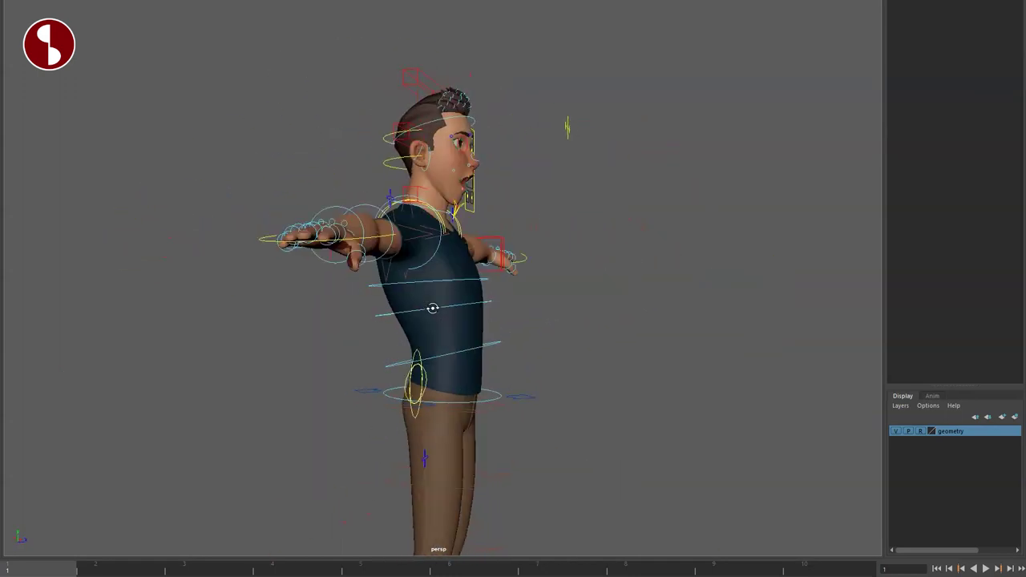
middle_click_drag(425, 309, 524, 270, "alt")
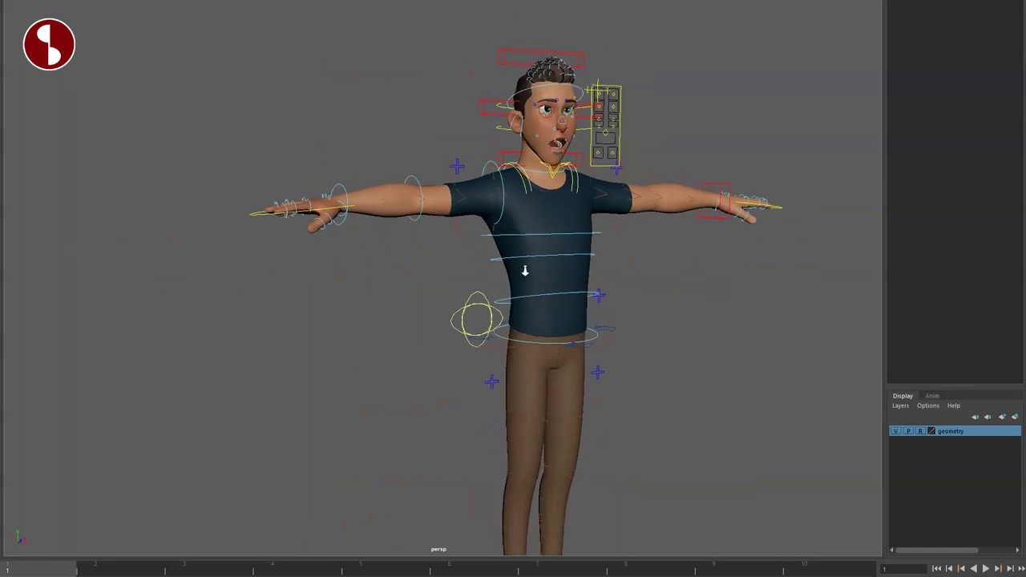
left_click_drag(525, 270, 415, 298, "alt")
scroll(414, 298, "down", 2)
middle_click_drag(459, 320, 406, 291, "alt")
left_click_drag(405, 291, 410, 327, "alt")
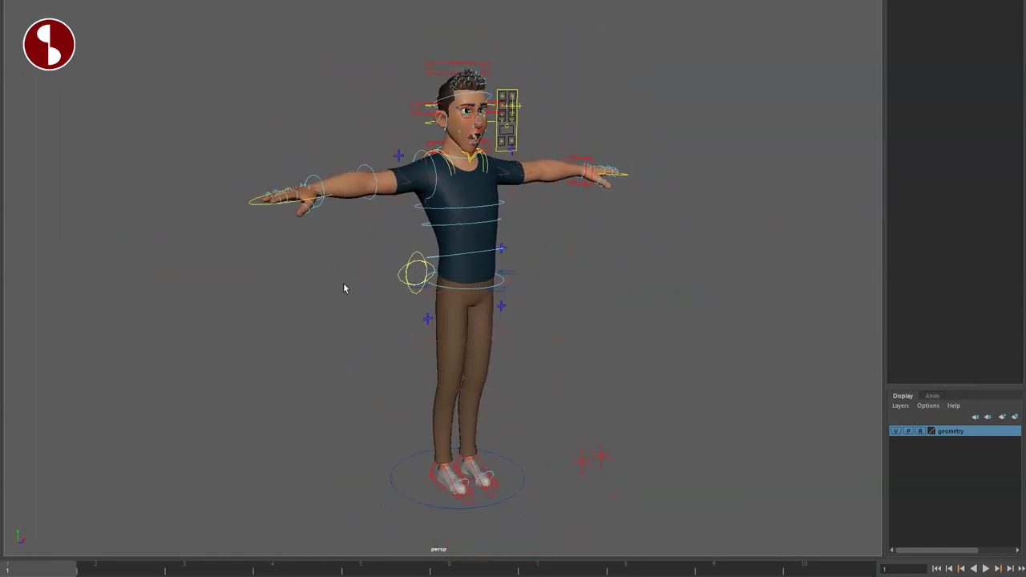
left_click_drag(265, 301, 661, 296, "alt")
mouse_move(334, 282)
left_mouse_down("alt")
mouse_move(445, 277)
mouse_move(332, 283)
left_mouse_up("alt")
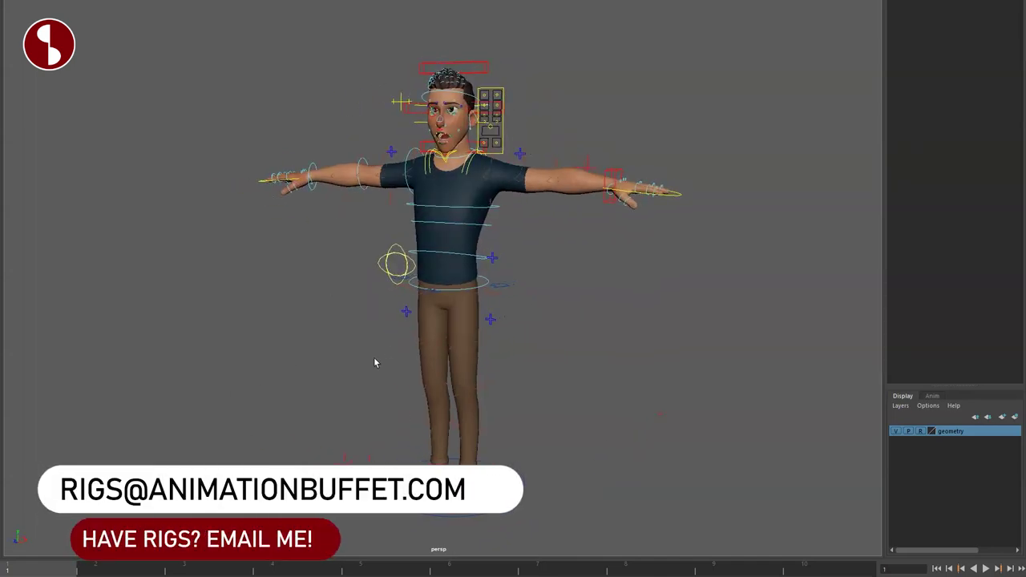
left_click_drag(373, 376, 399, 345, "alt")
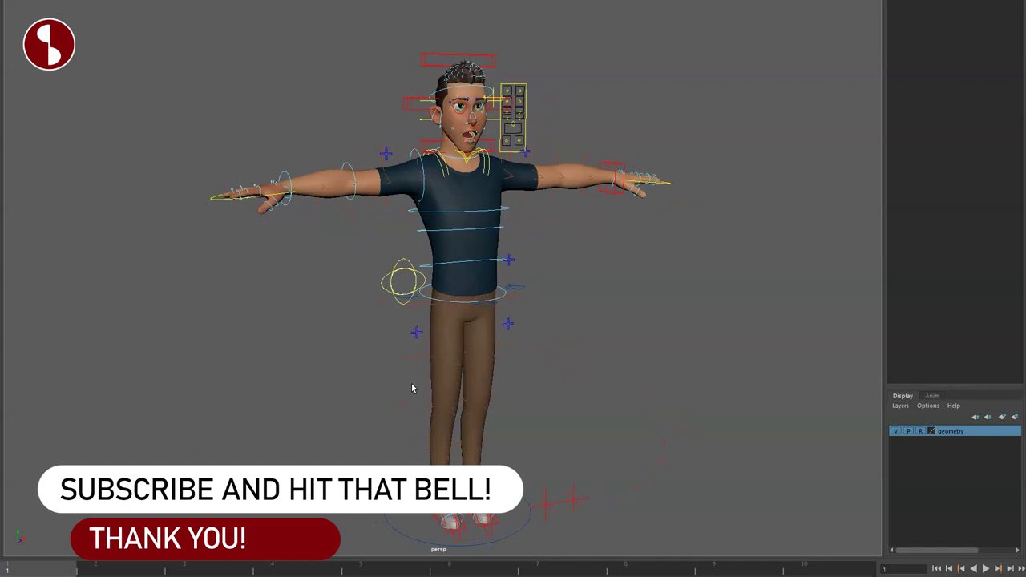